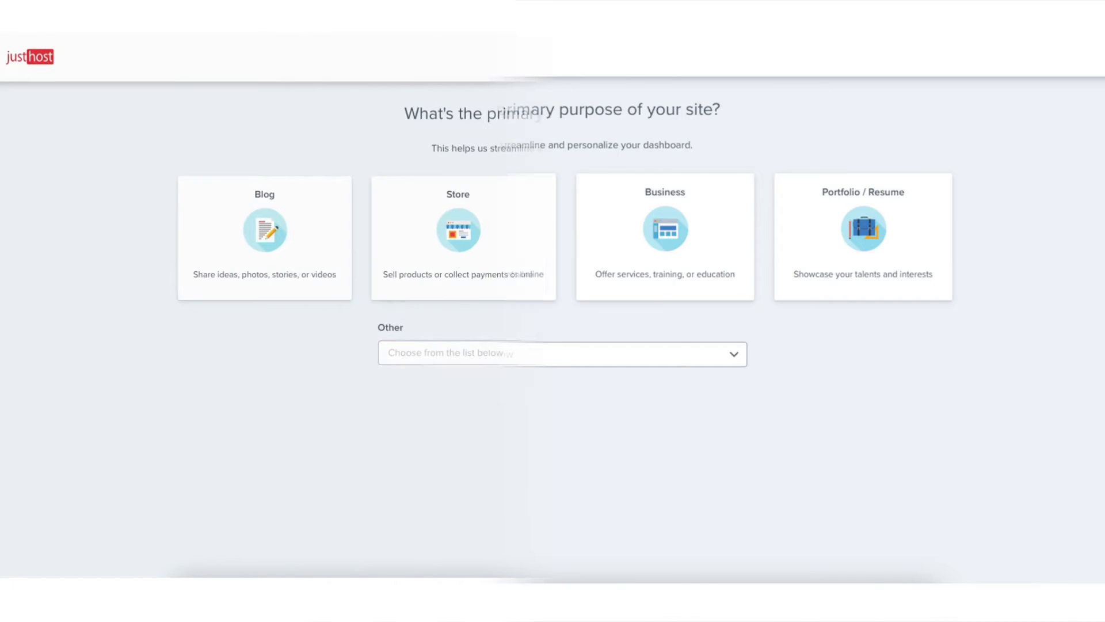
Look through the list of other options for the site's primary purpose.
left_click(621, 360)
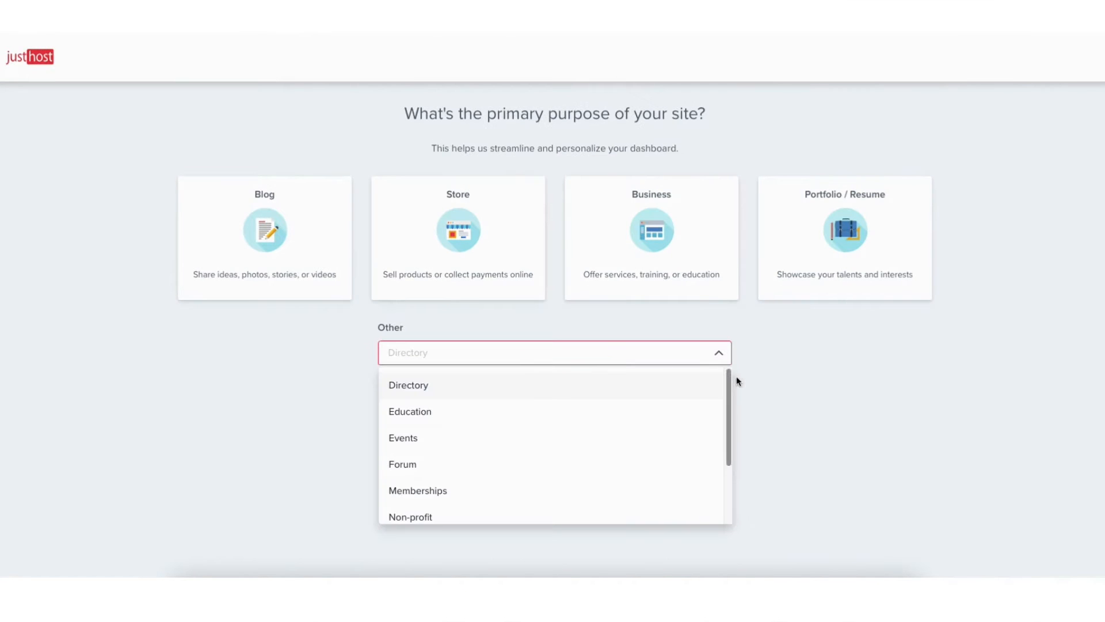
left_click_drag(729, 376, 735, 451)
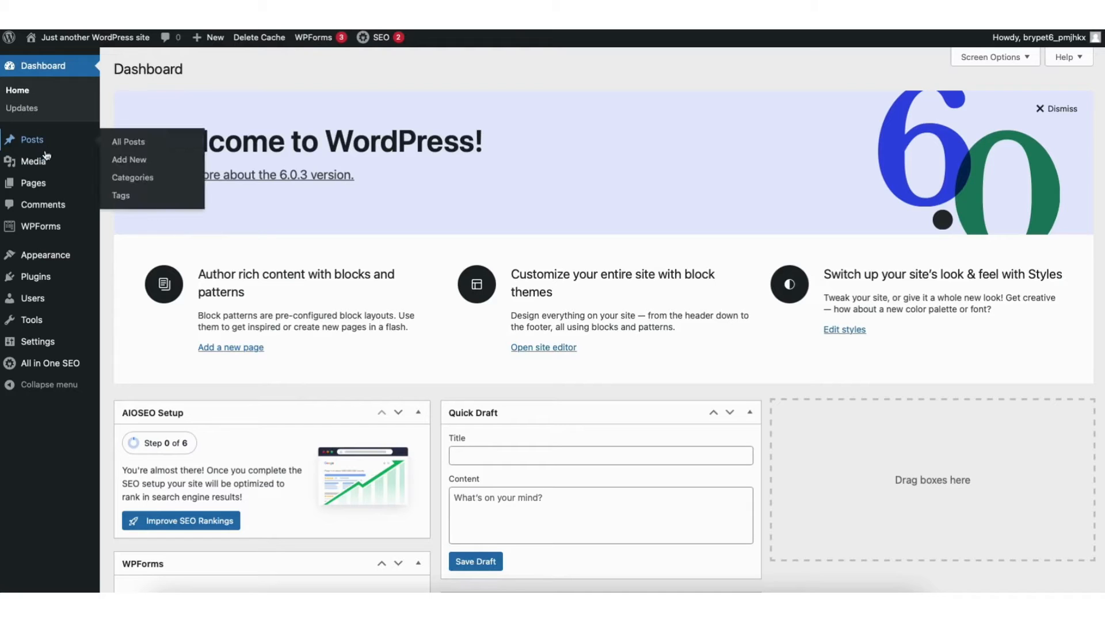
Open the catalogue for adding a new theme from the installed themes and browse the popular themes.
mouse_move(46, 258)
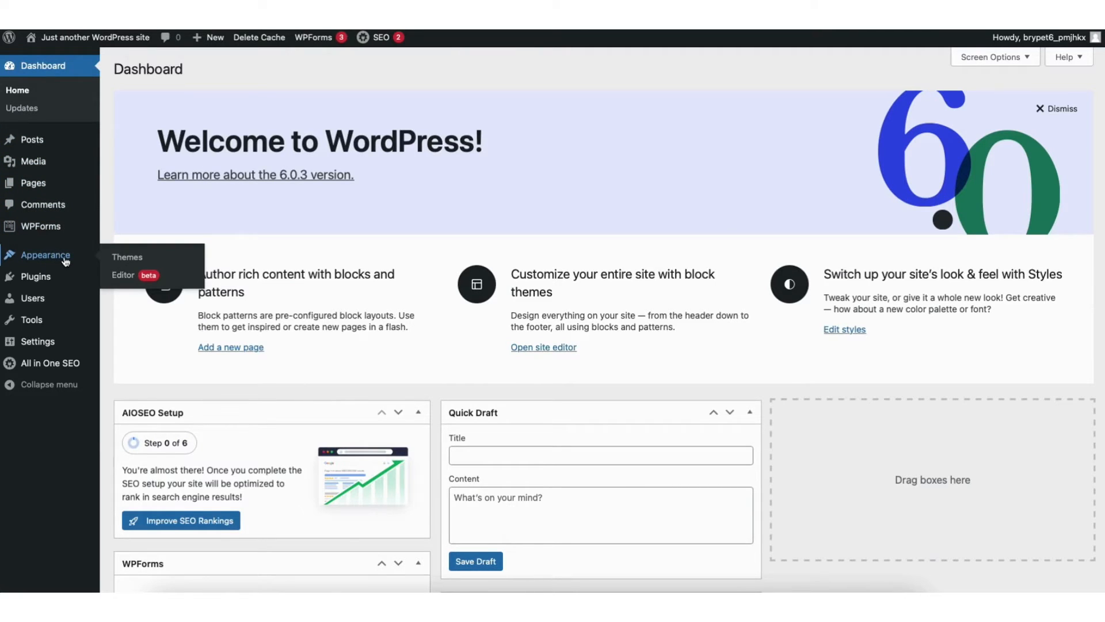
left_click(127, 258)
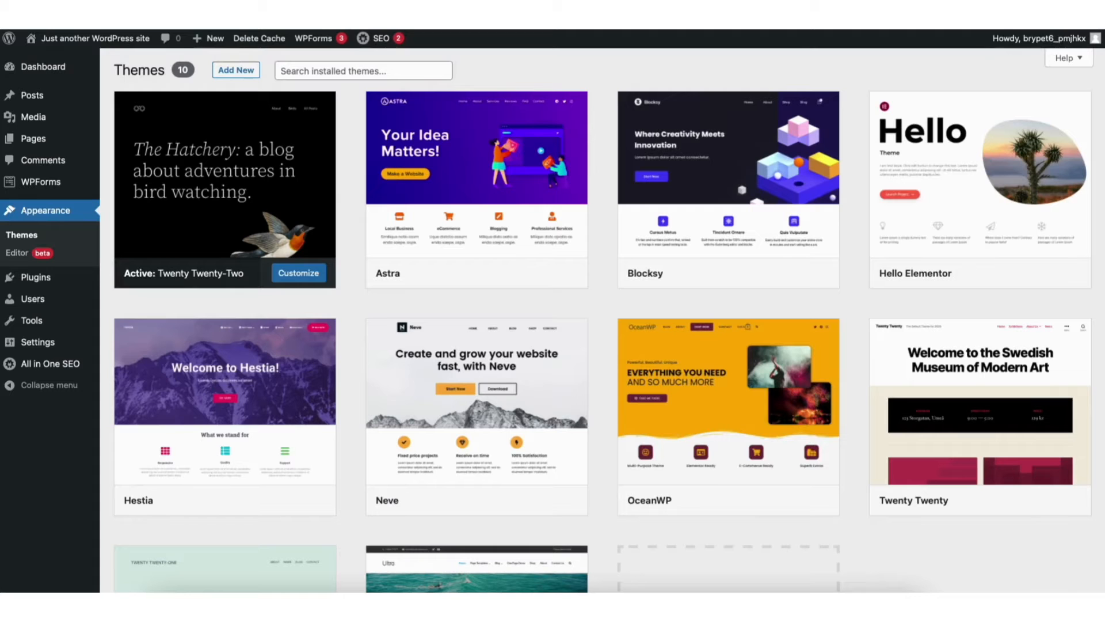
scroll(979, 230, "down", 4)
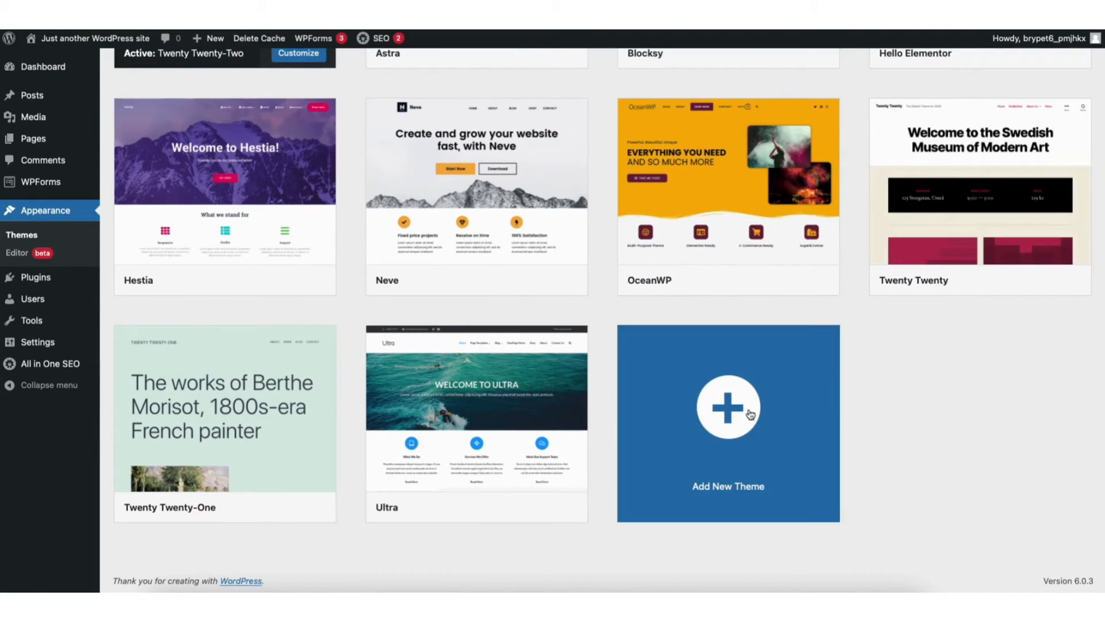
left_click(750, 414)
scroll(605, 320, "down", 7)
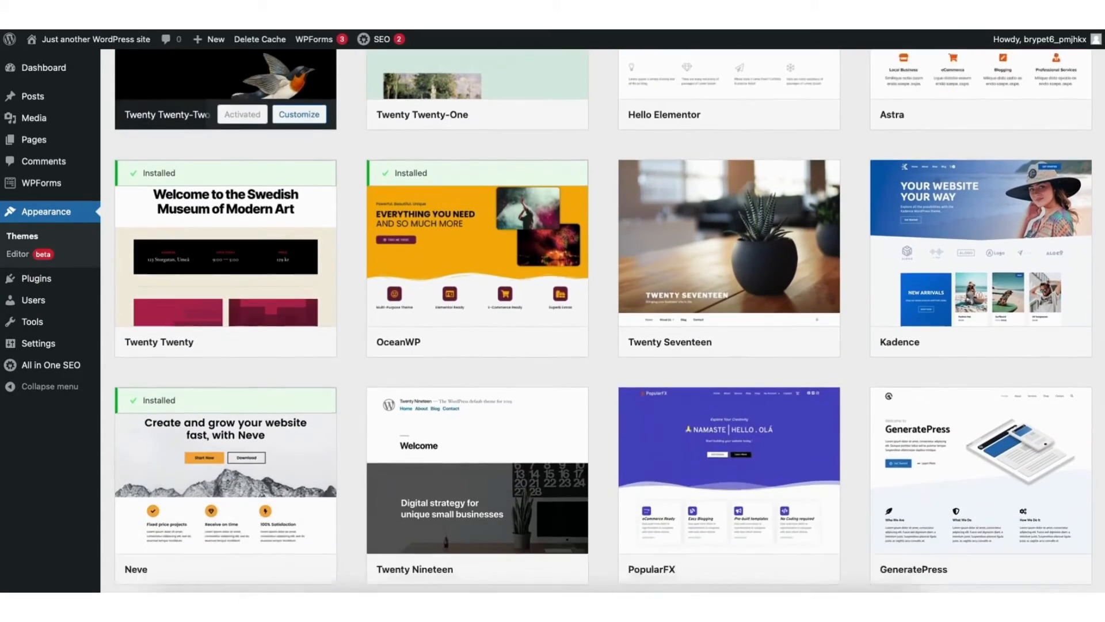
scroll(605, 320, "down", 6)
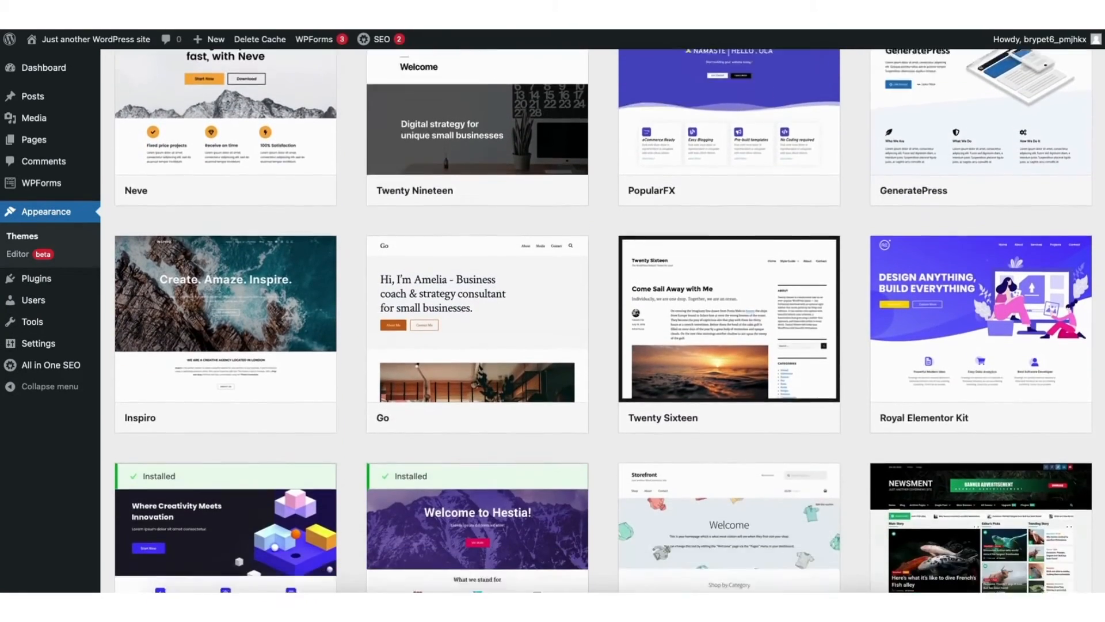
scroll(604, 320, "down", 6)
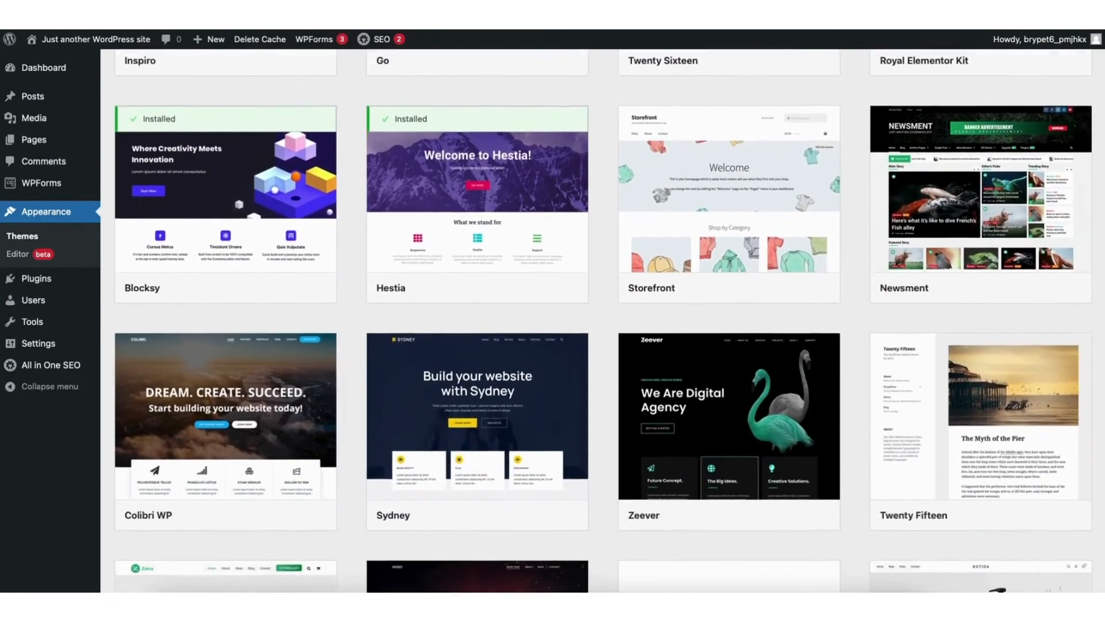
scroll(604, 320, "down", 5)
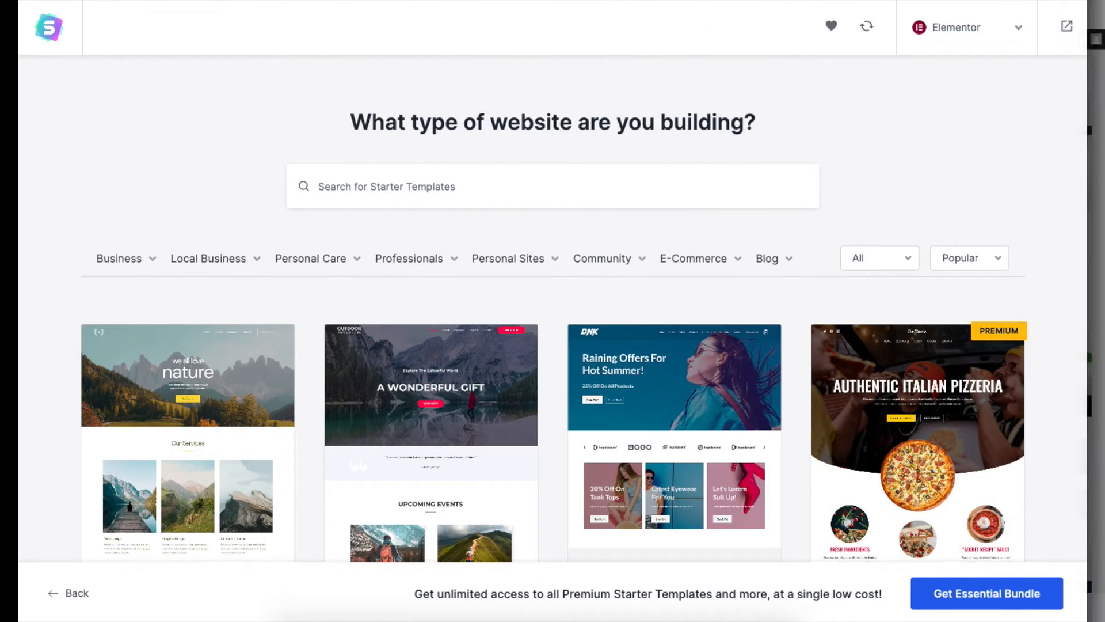
Browse the Starter Templates library for Elementor website designs.
scroll(553, 311, "down", 6)
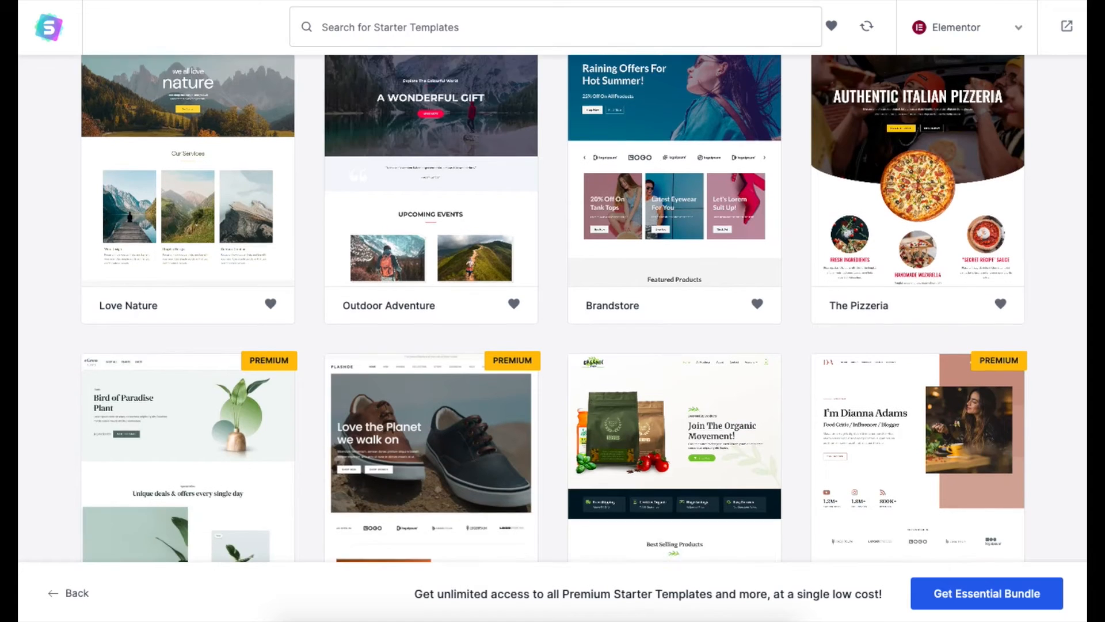
scroll(553, 311, "down", 2)
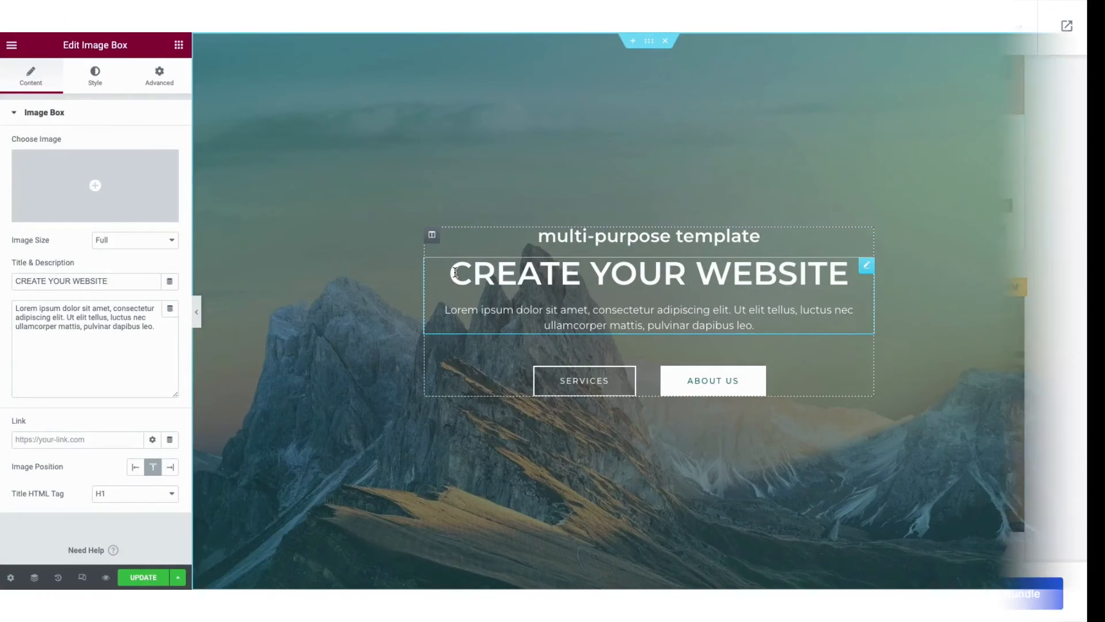
Replace the hero title "CREATE YOUR WEBSITE" with "MY DEMO SITE".
left_click_drag(450, 273, 844, 288)
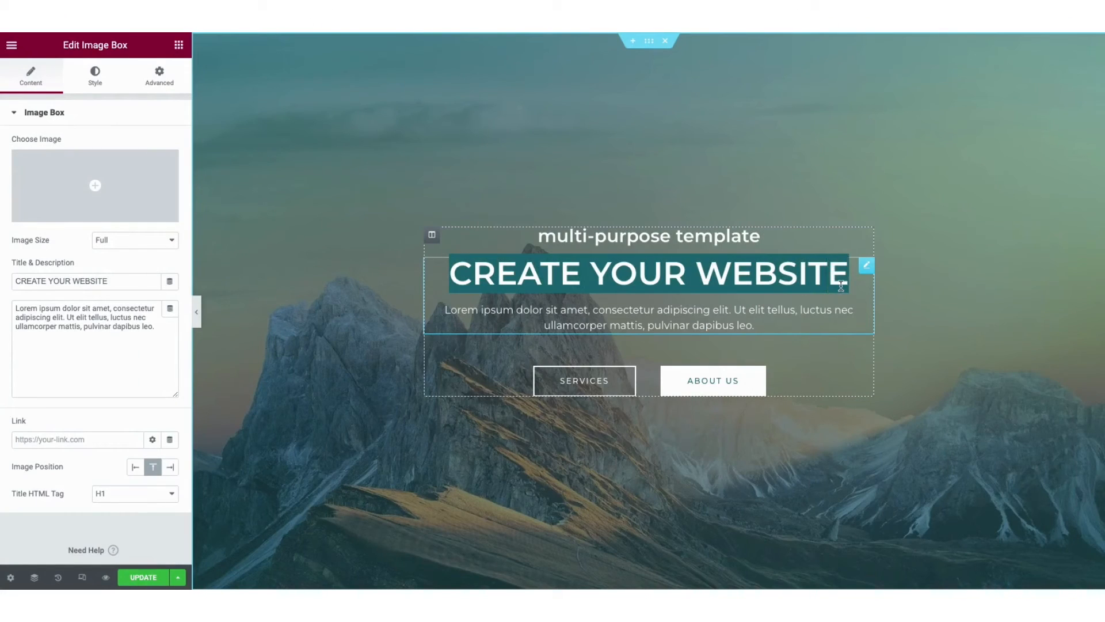
type("MY DEMO SITE")
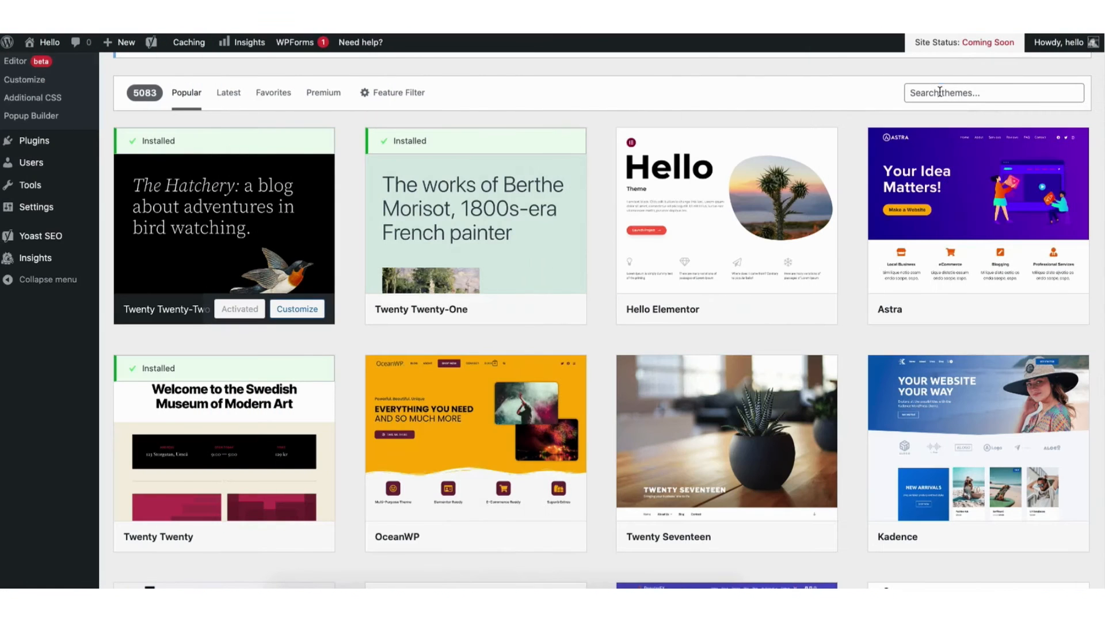
Find the Astra theme by searching for "astra", then install and activate it.
left_click(942, 92)
type("astra")
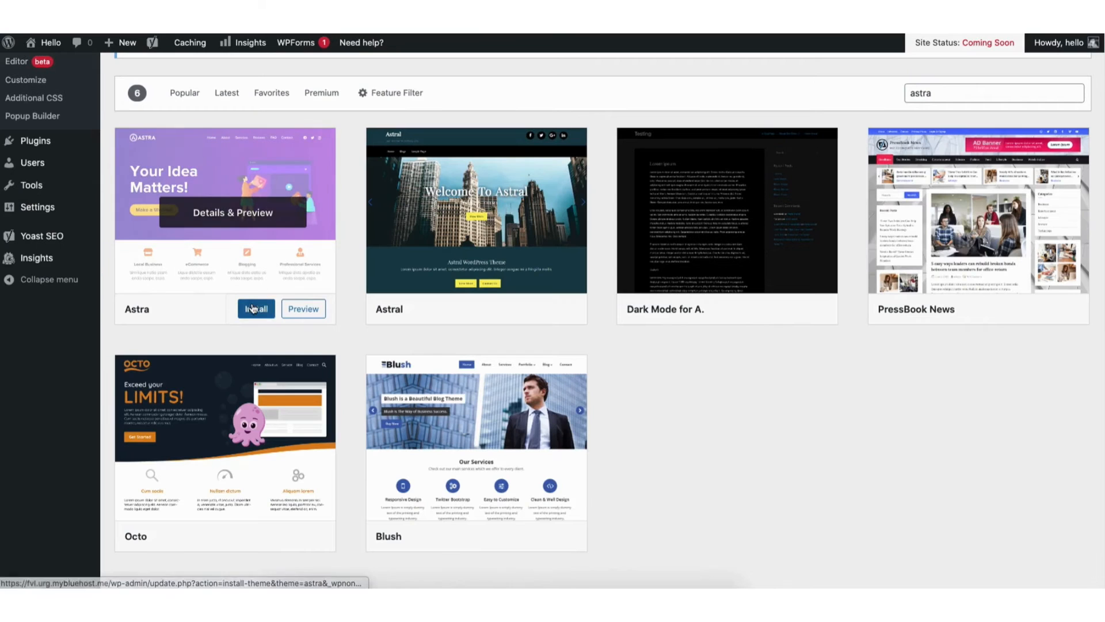
left_click(251, 308)
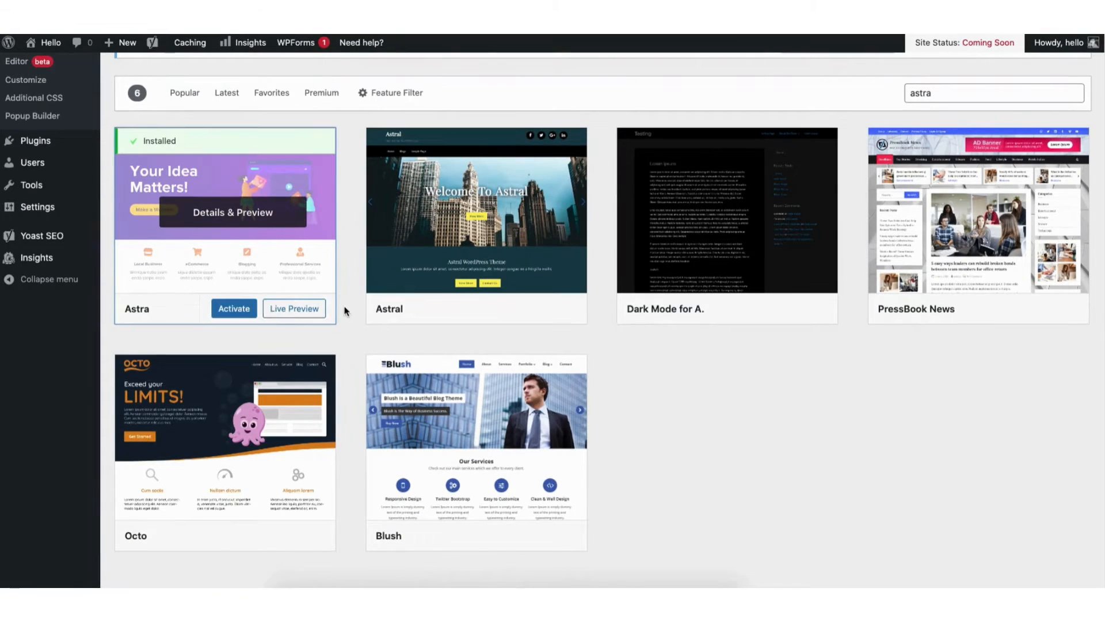
left_click(234, 310)
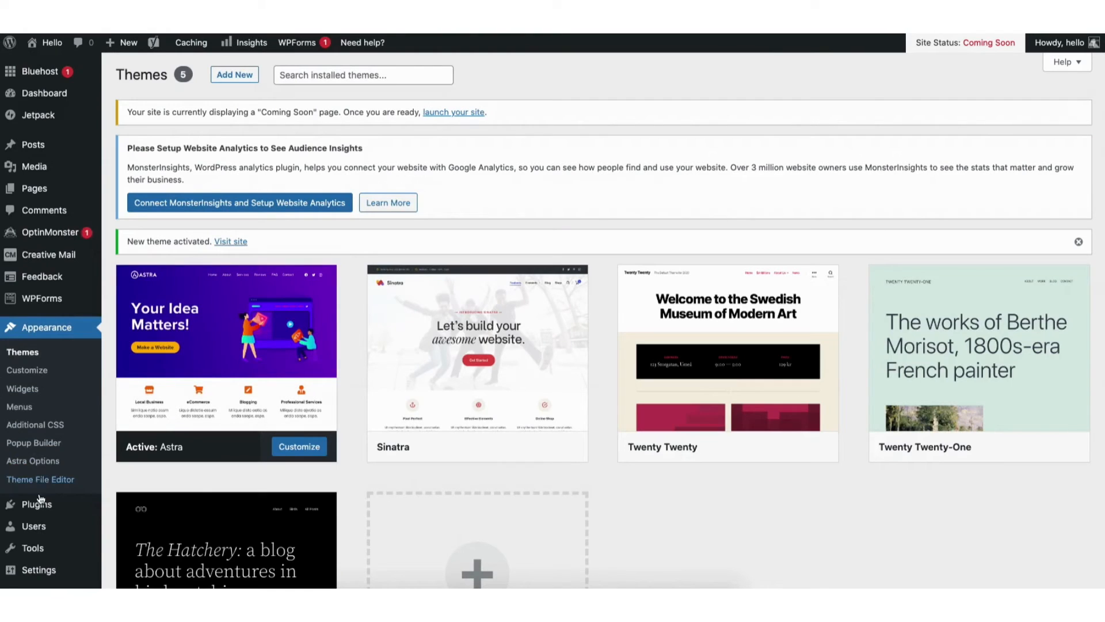
Search for new plugins with "starter templates", then install and activate the Starter Templates plugin by Brainstorm Force.
mouse_move(37, 506)
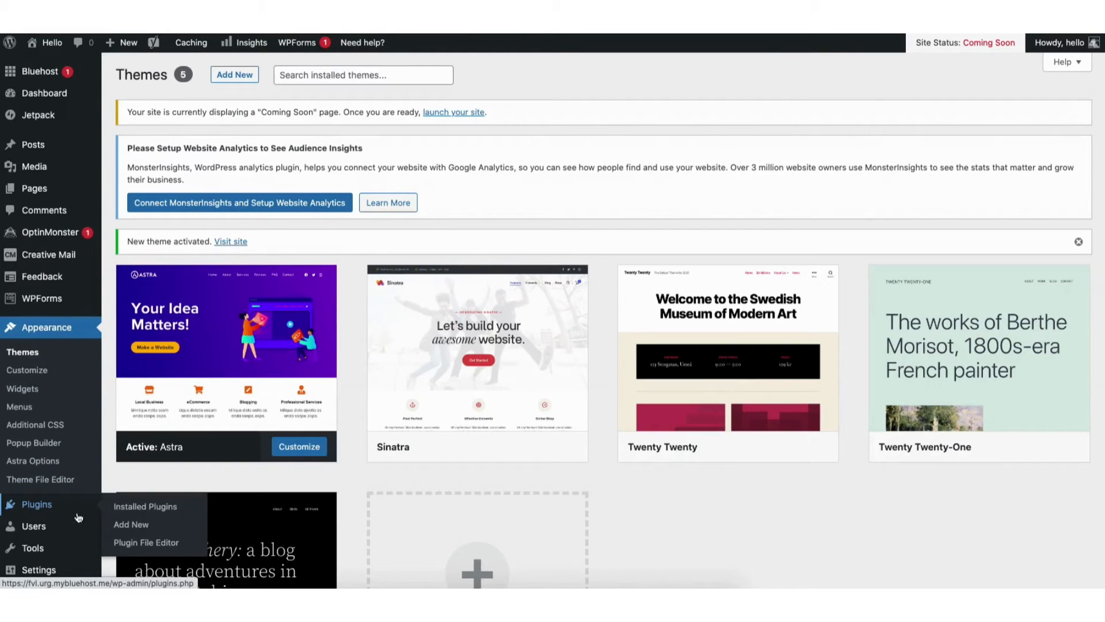
left_click(132, 527)
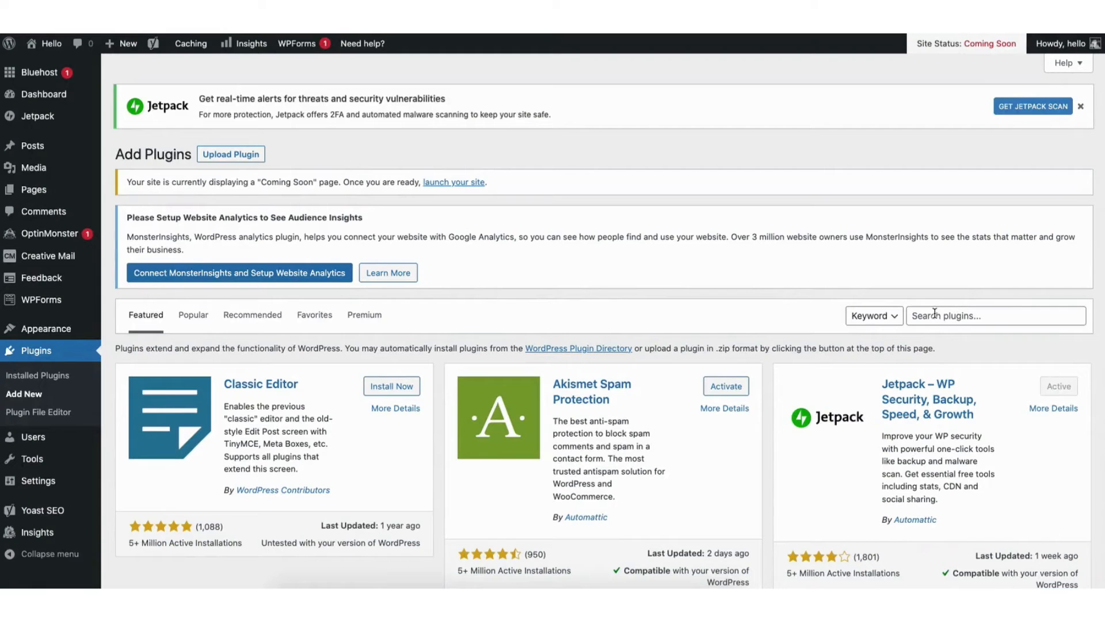
left_click(933, 316)
type("starter templates")
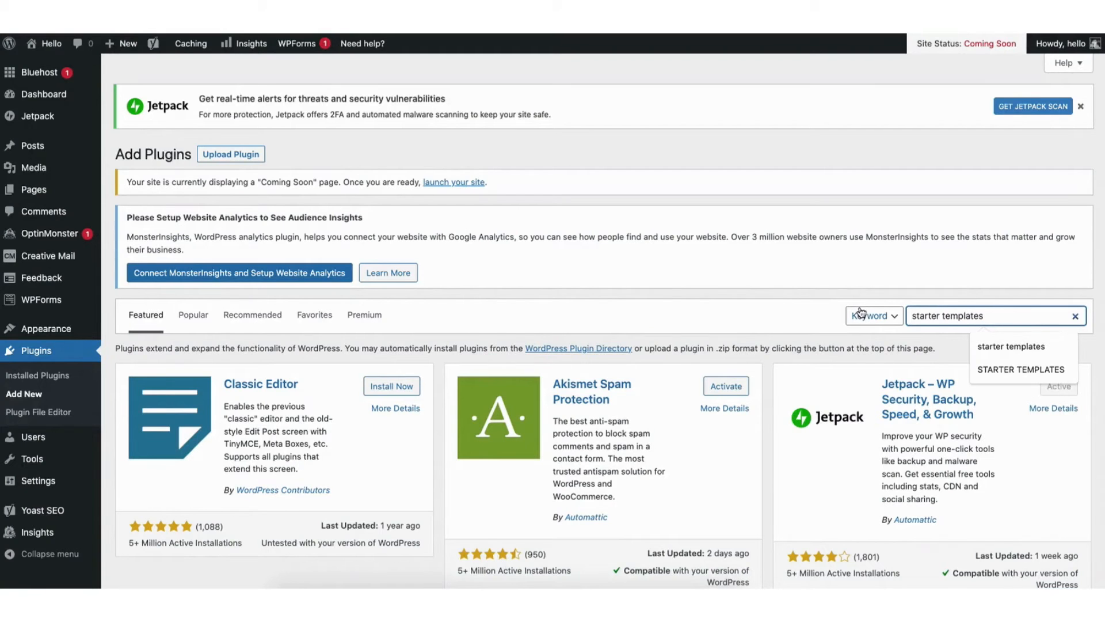
key("Return")
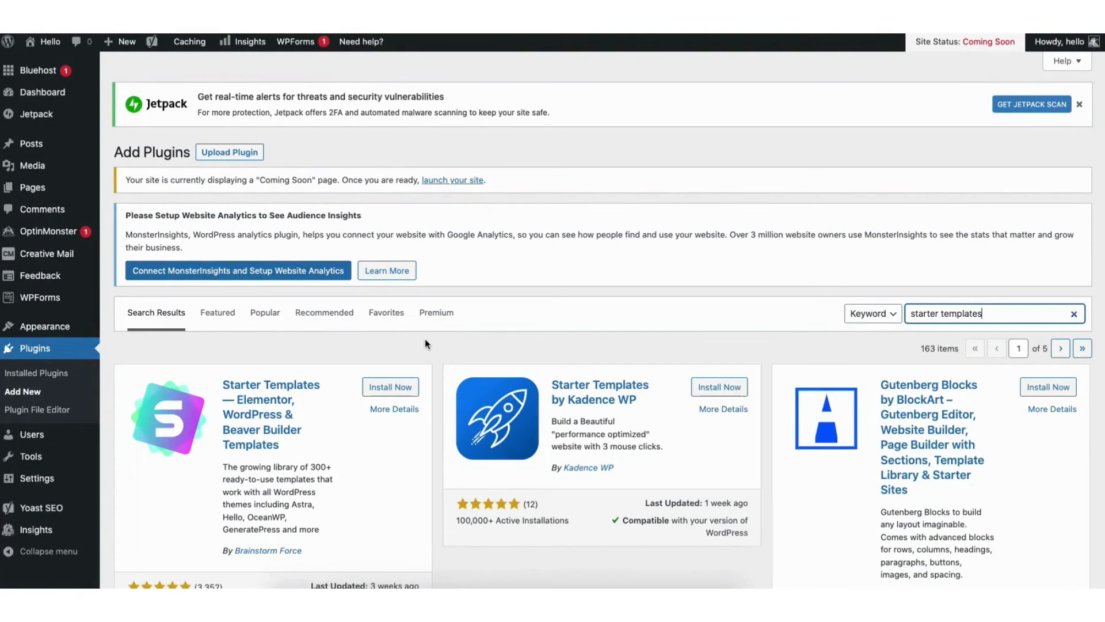
left_click(388, 387)
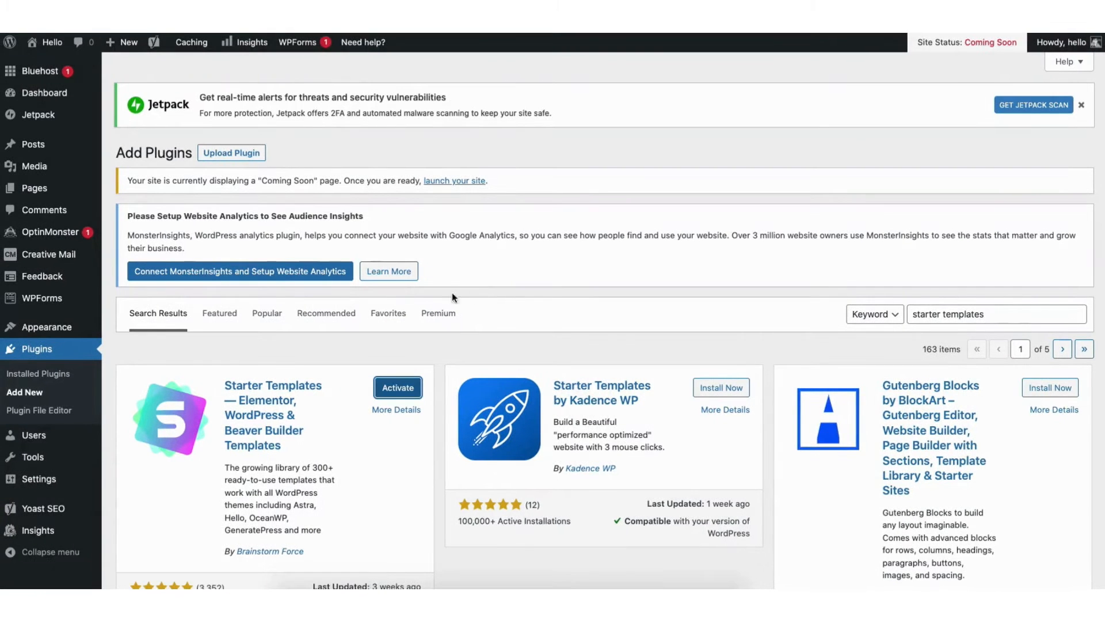
left_click(396, 389)
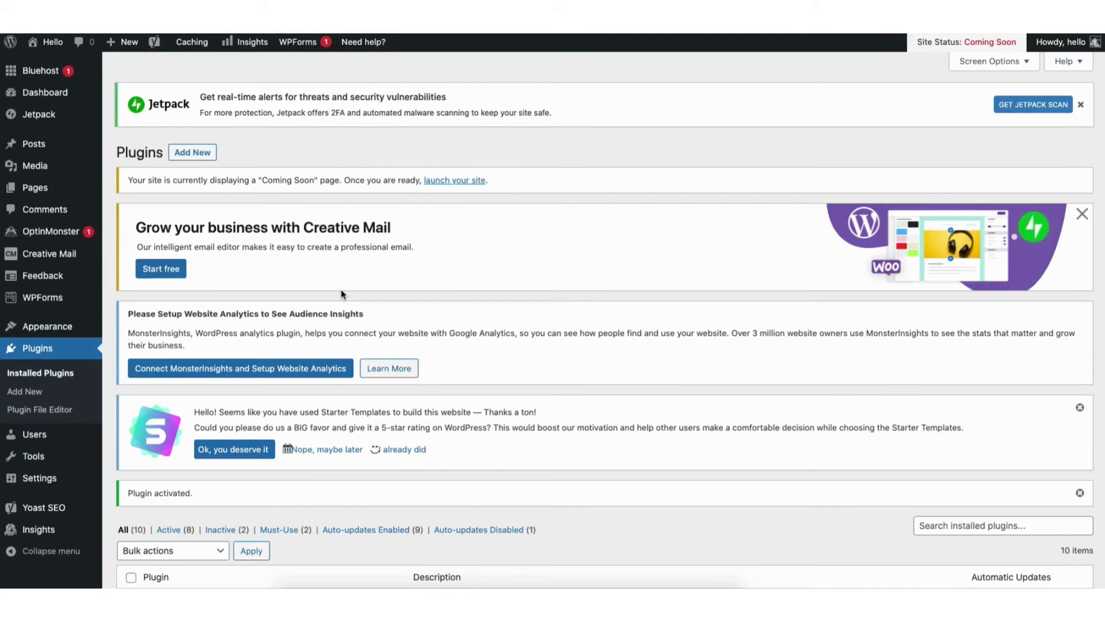
Open the Starter Templates library for the site and examine the range of Elementor templates.
mouse_move(47, 328)
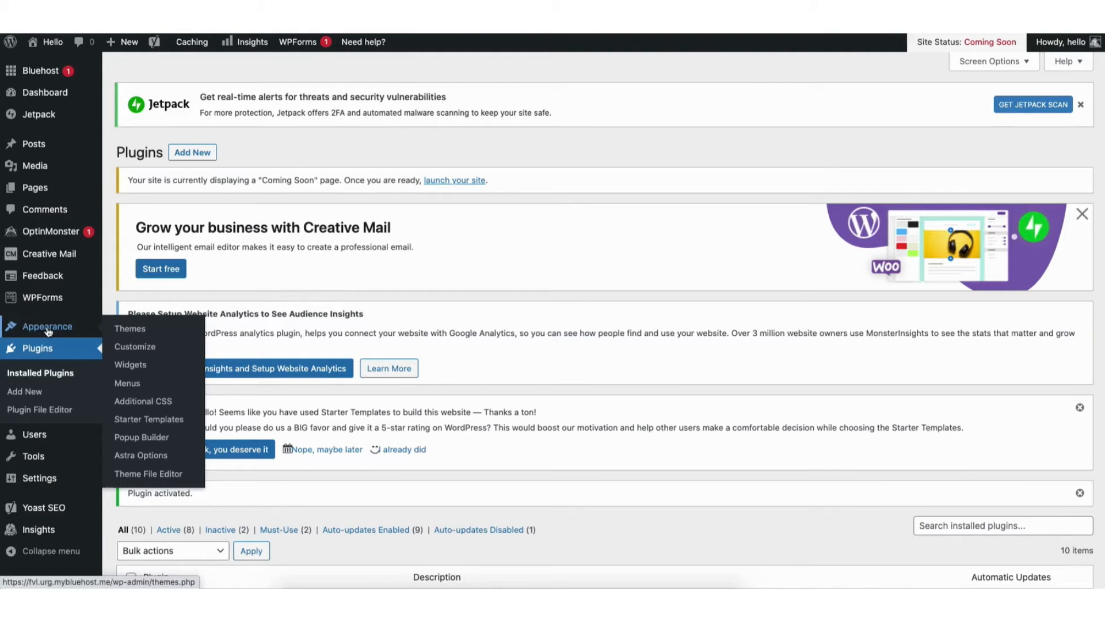
left_click(140, 420)
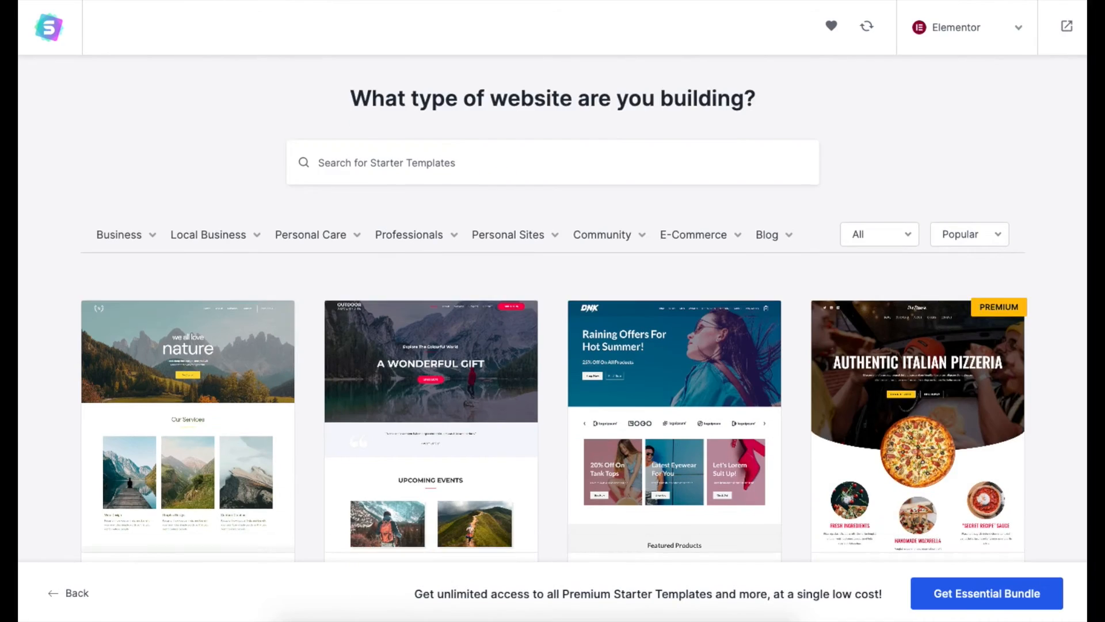
scroll(552, 310, "down", 4)
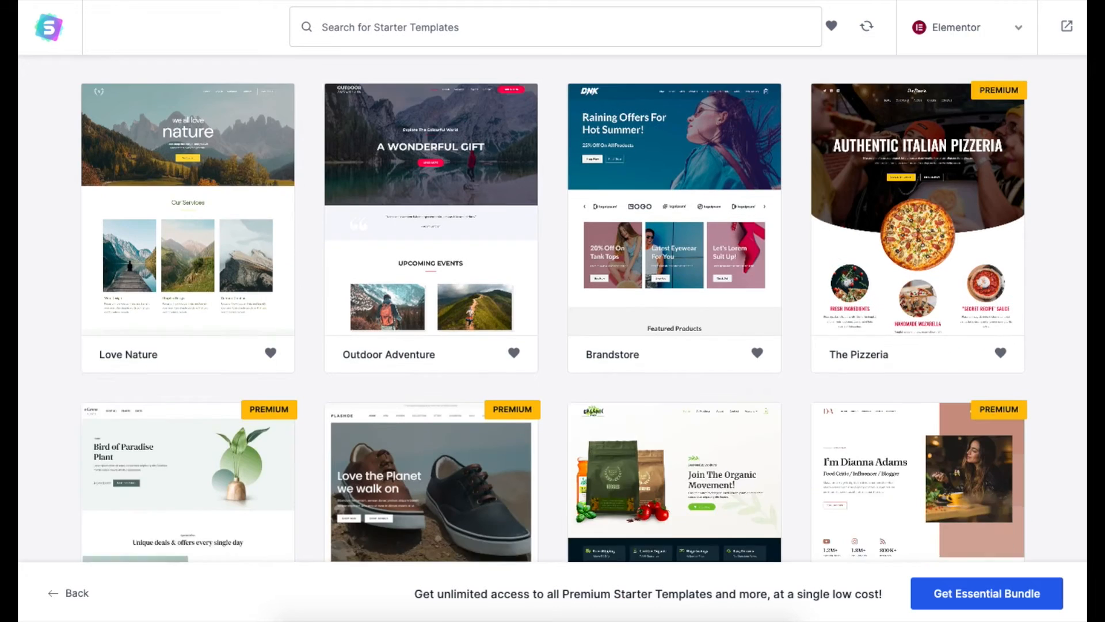
scroll(552, 311, "down", 5)
scroll(553, 311, "down", 7)
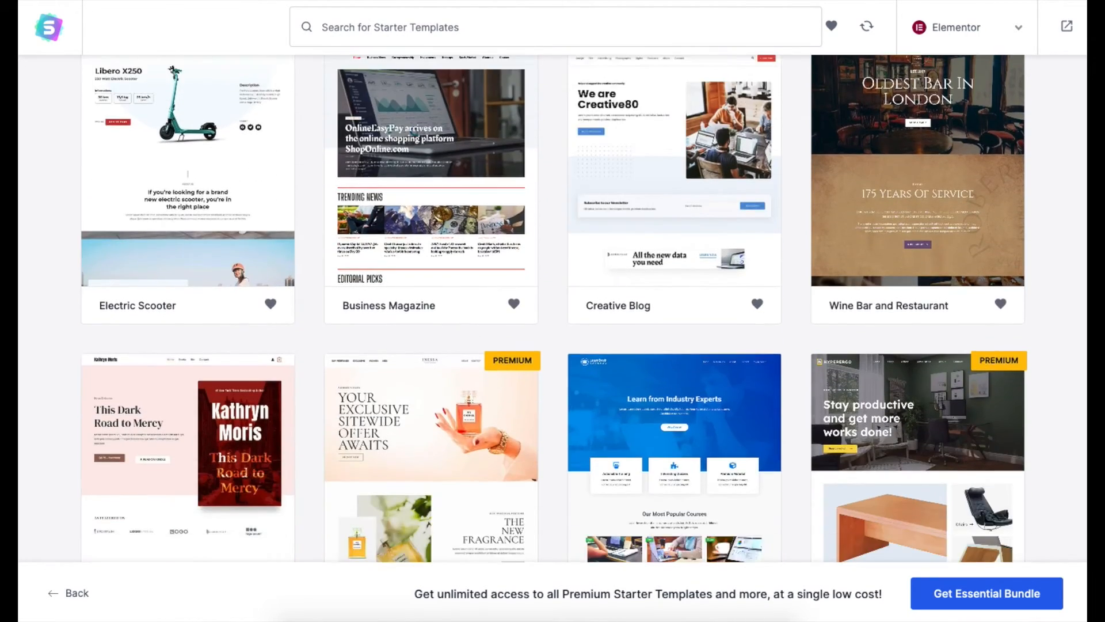
scroll(553, 311, "down", 2)
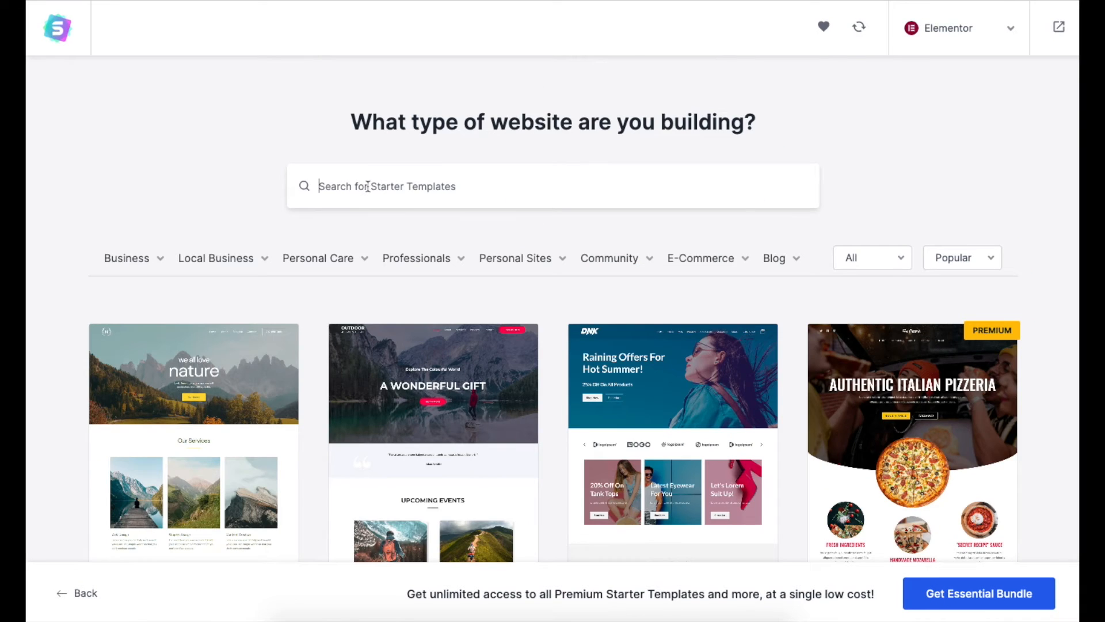
Search the starter templates for "photography" and check the subcategories offered under Business.
type("photography")
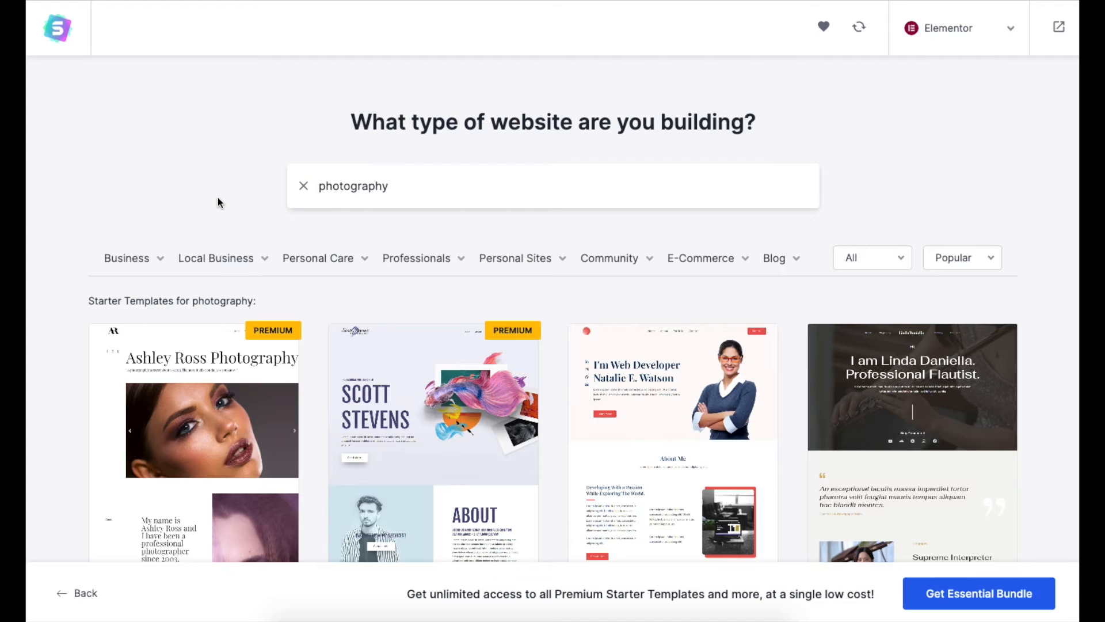
mouse_move(144, 262)
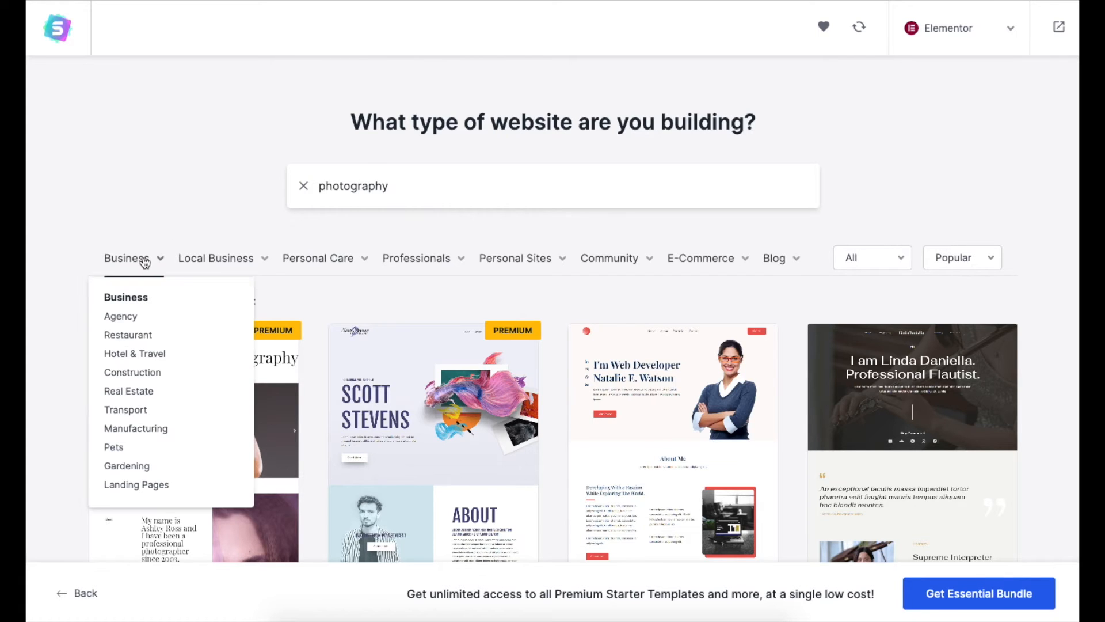
mouse_move(291, 268)
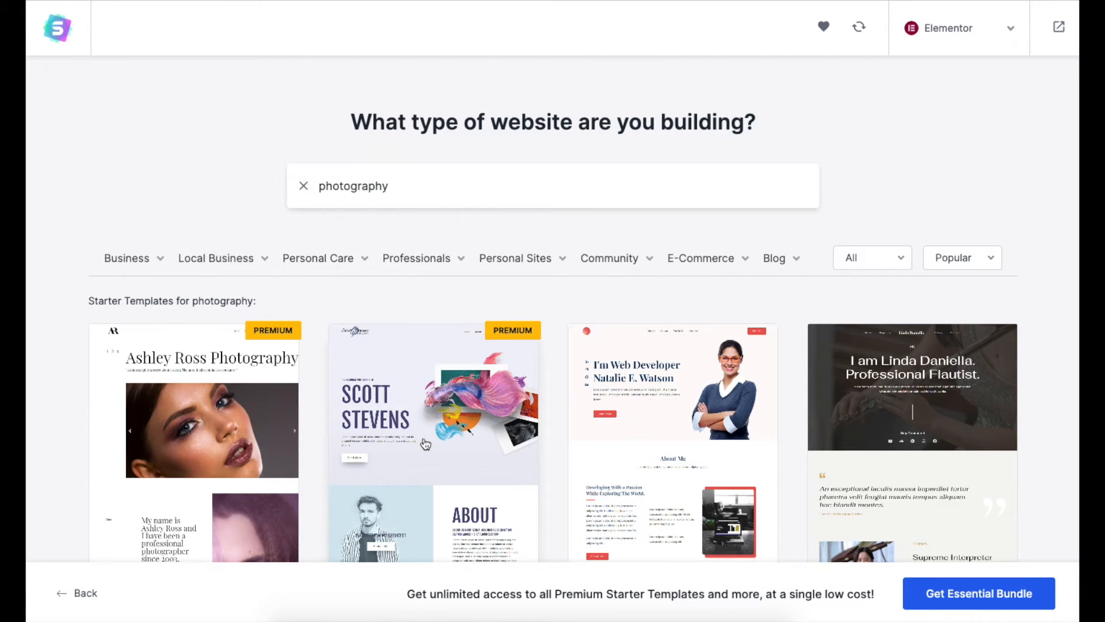
Preview the premium Photographer template down to its Services section, then close the preview.
left_click(425, 444)
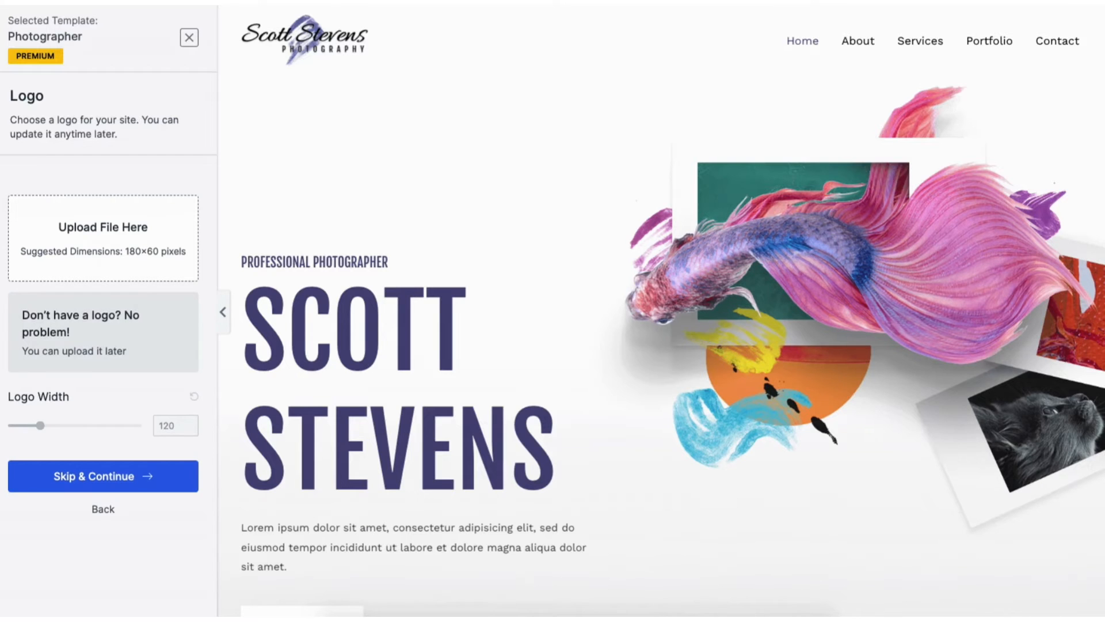
scroll(661, 311, "down", 13)
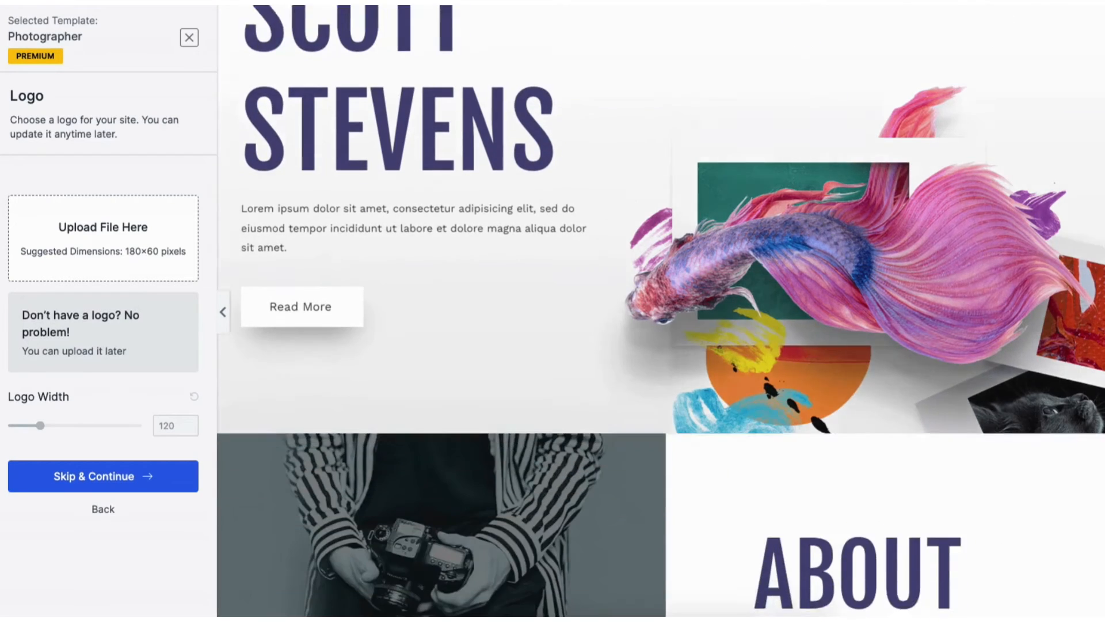
scroll(441, 311, "down", 8)
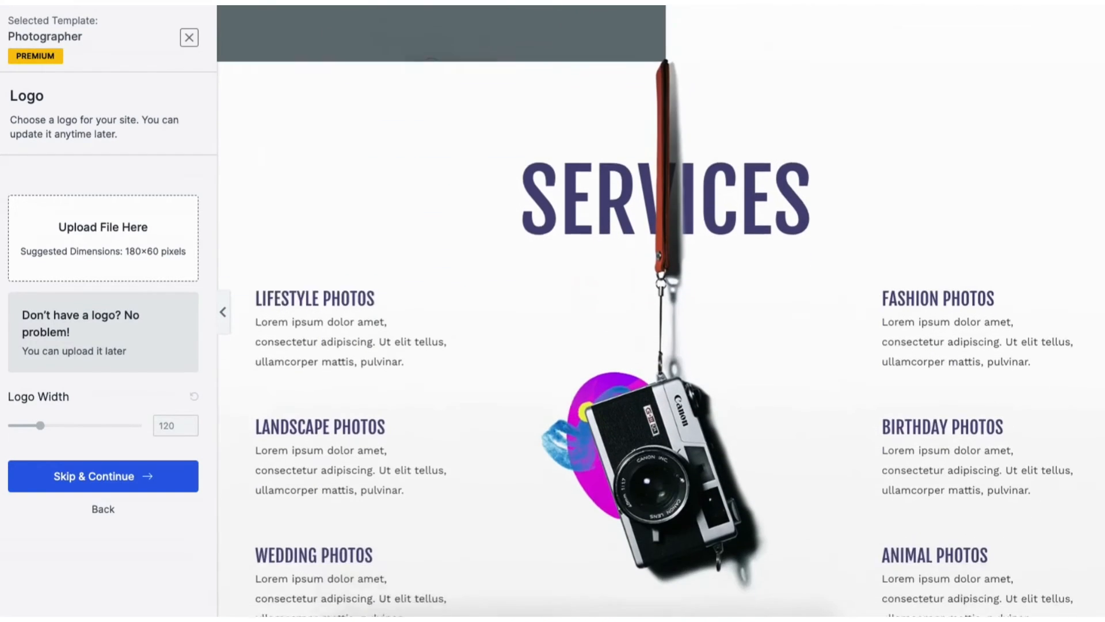
left_click(189, 38)
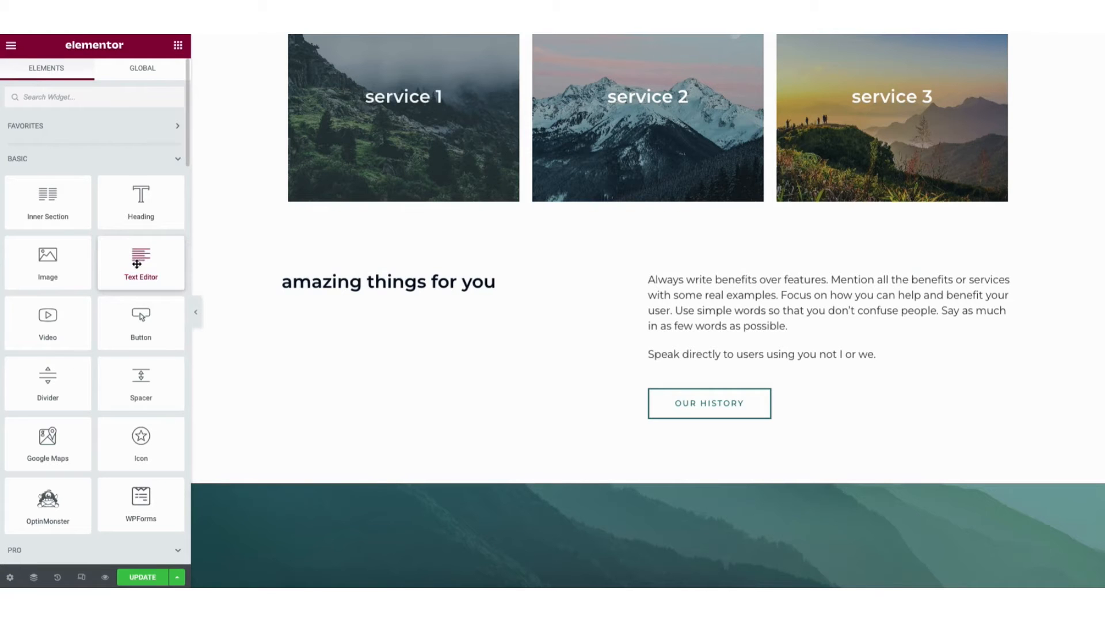
Place a Text Editor widget below the "amazing things for you" heading.
left_click_drag(141, 259, 338, 297)
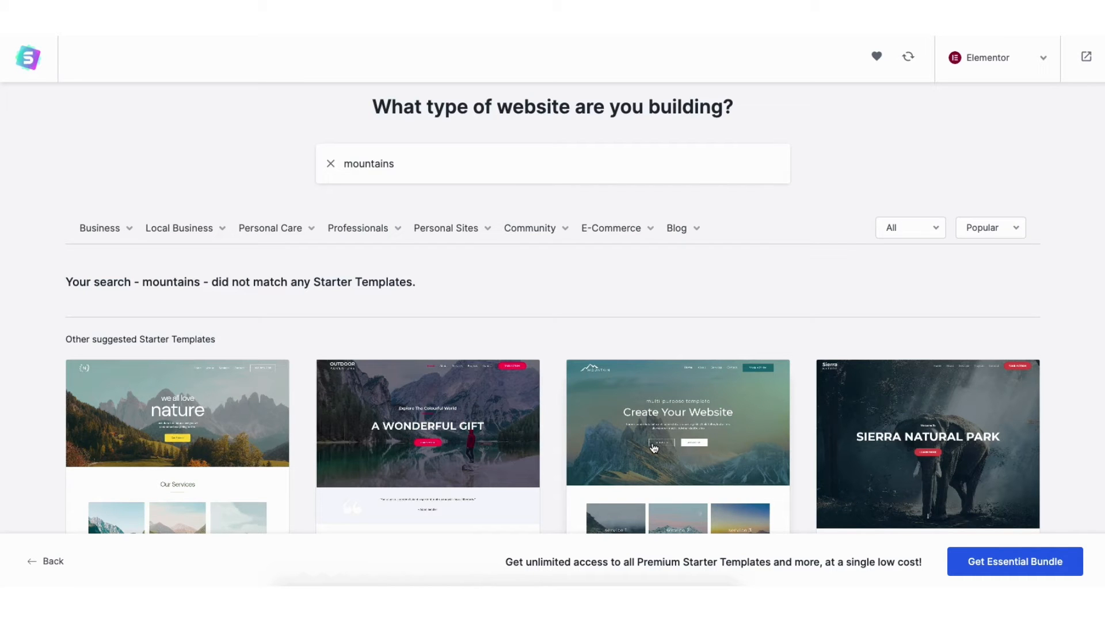
Choose the Mountain template, skip the logo, keep the default colors and Montserrat fonts, and build the website with all import options enabled.
left_click(654, 445)
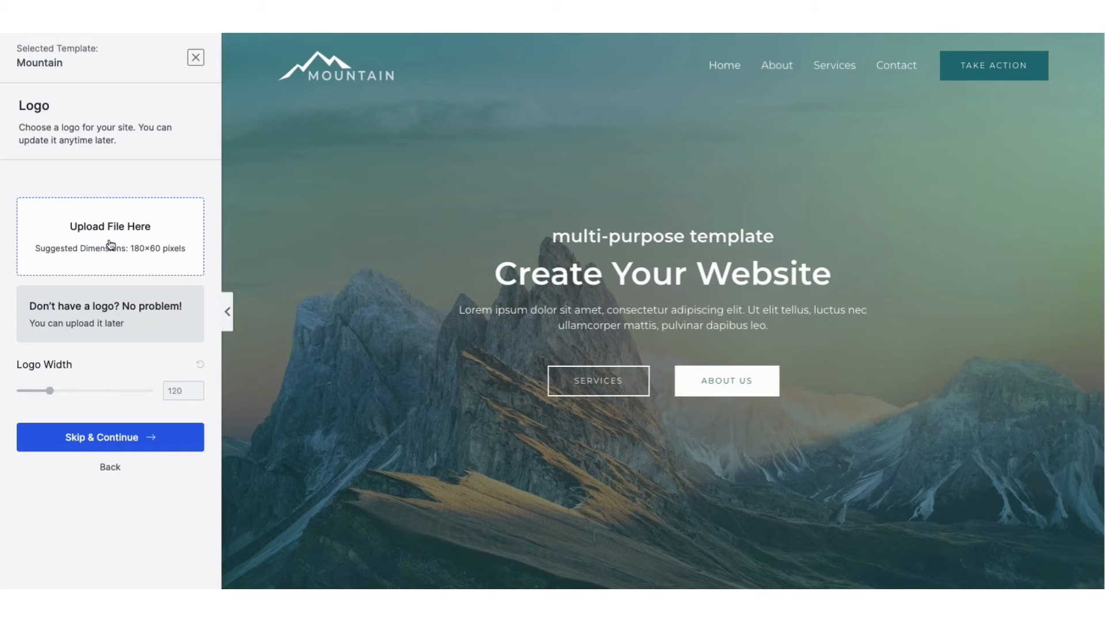
left_click(107, 437)
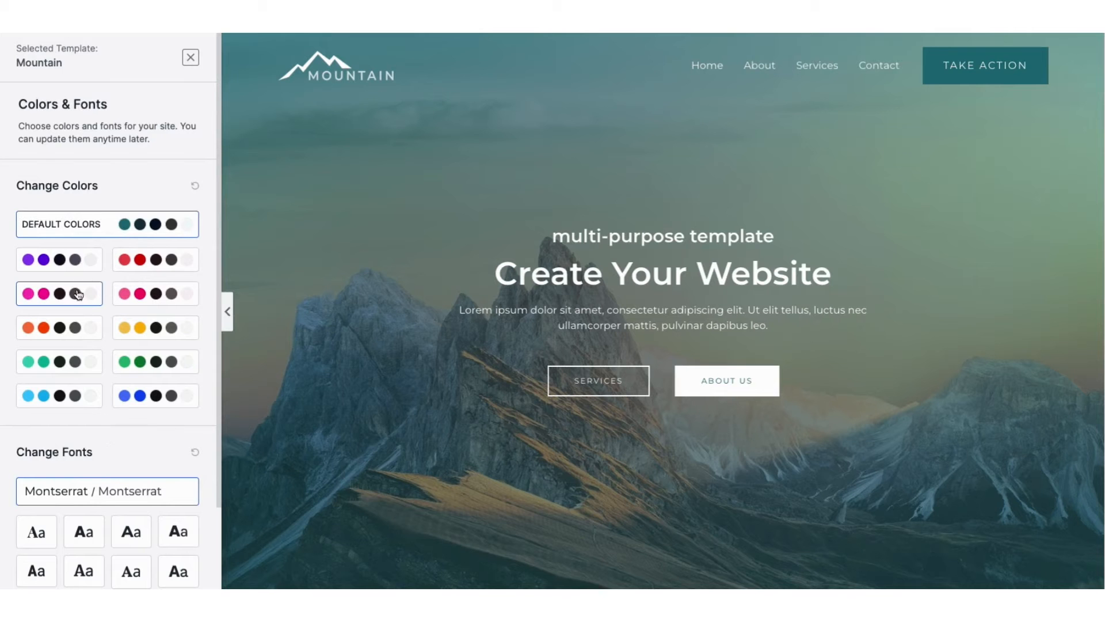
left_click(89, 525)
left_click_drag(216, 262, 219, 350)
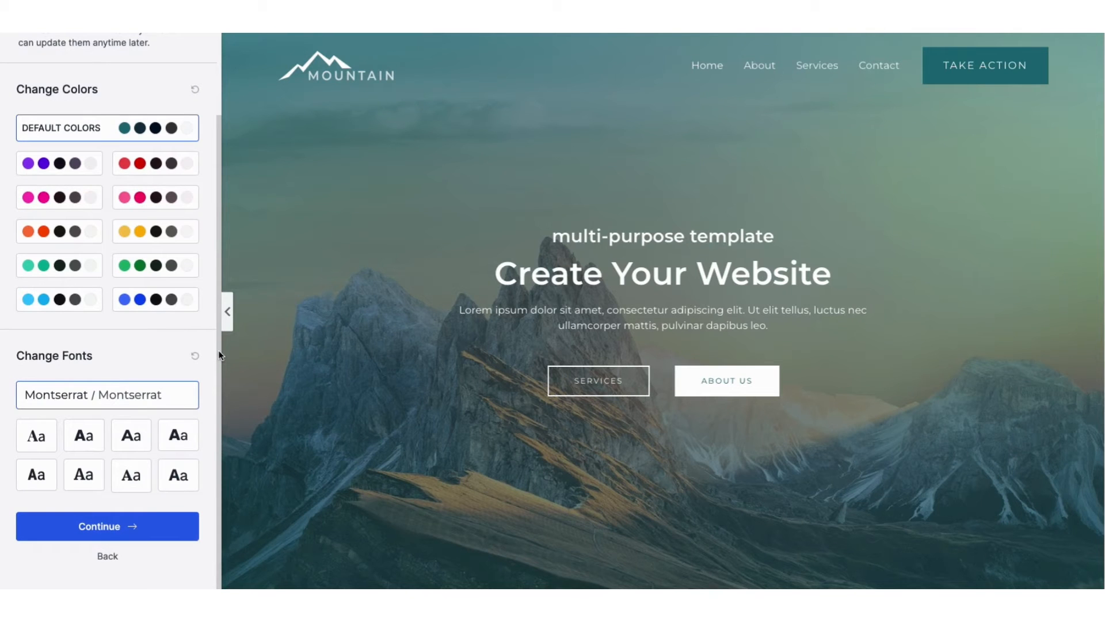
left_click(100, 528)
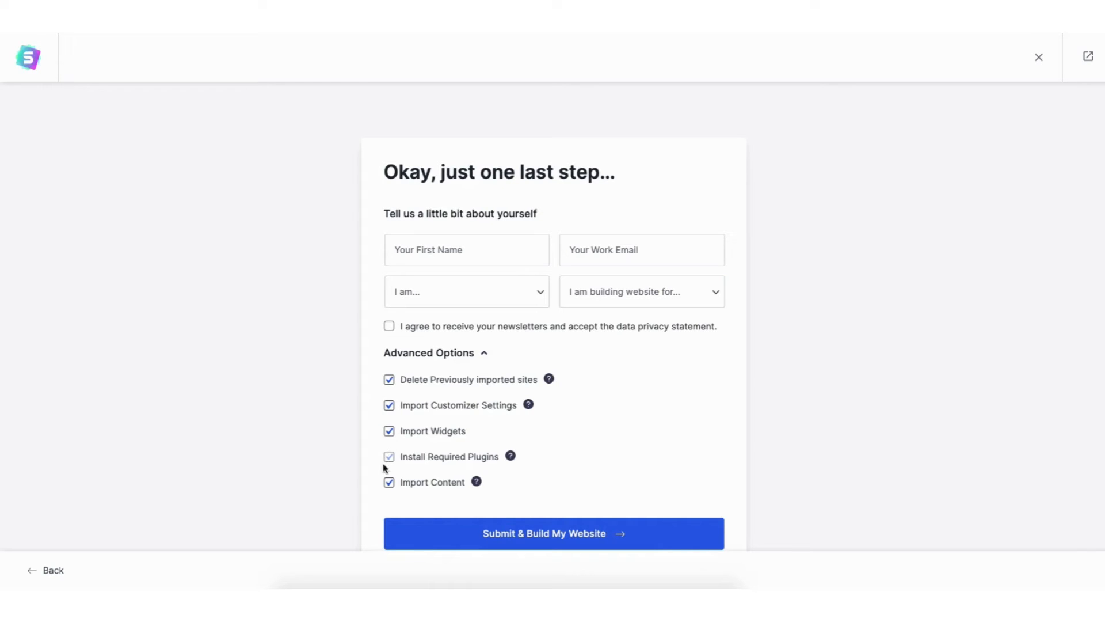
left_click(536, 534)
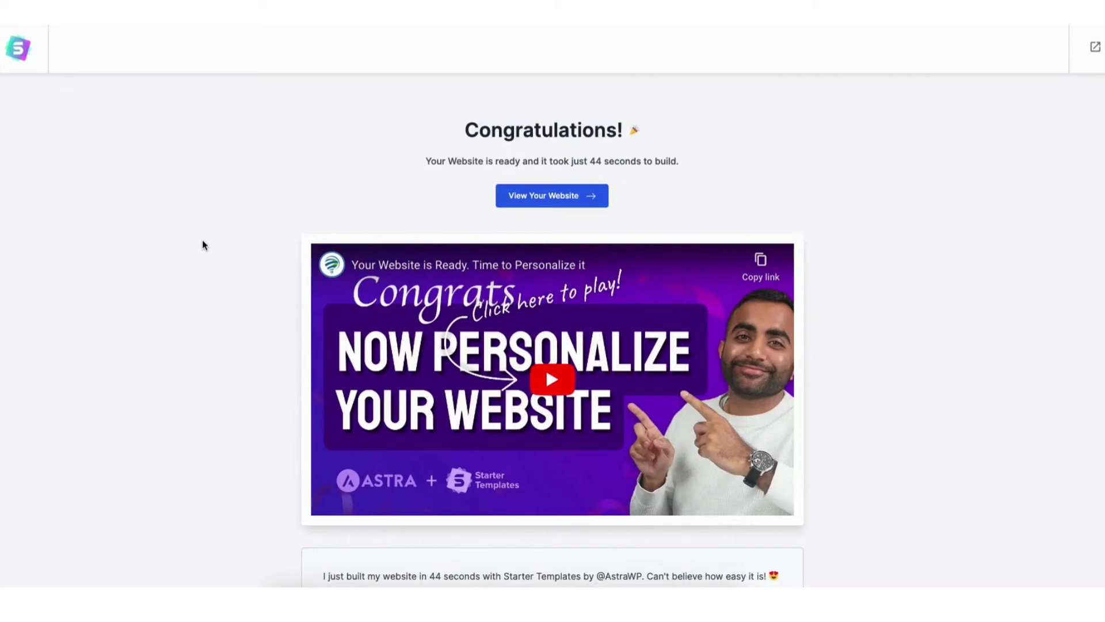
View the newly built website from its hero section down past the services and Call To Action sections.
left_click(517, 198)
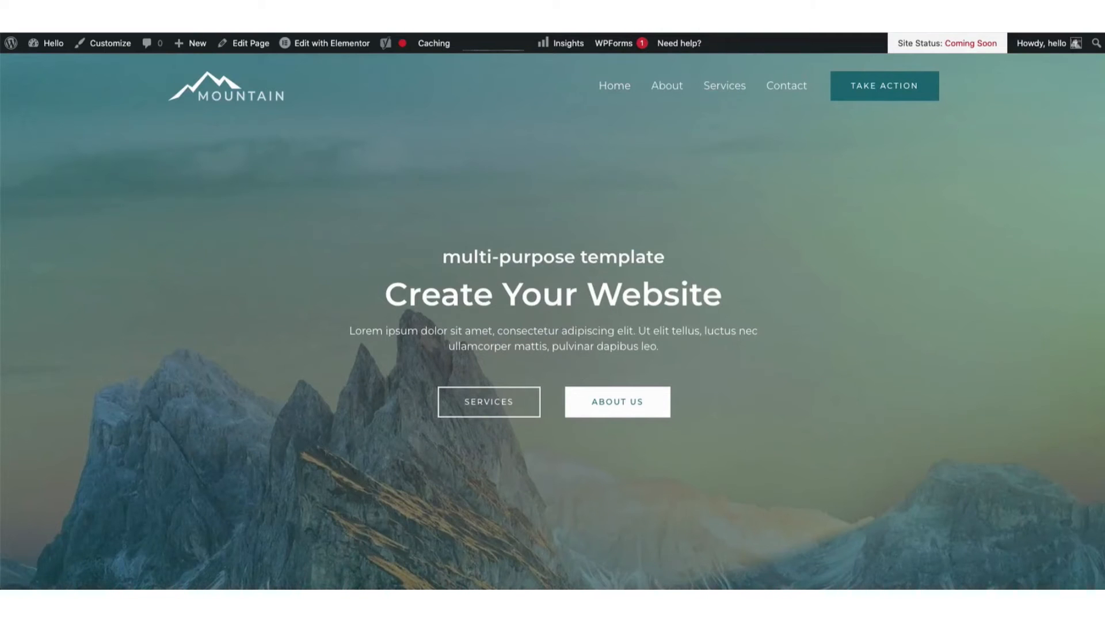
scroll(553, 323, "down", 6)
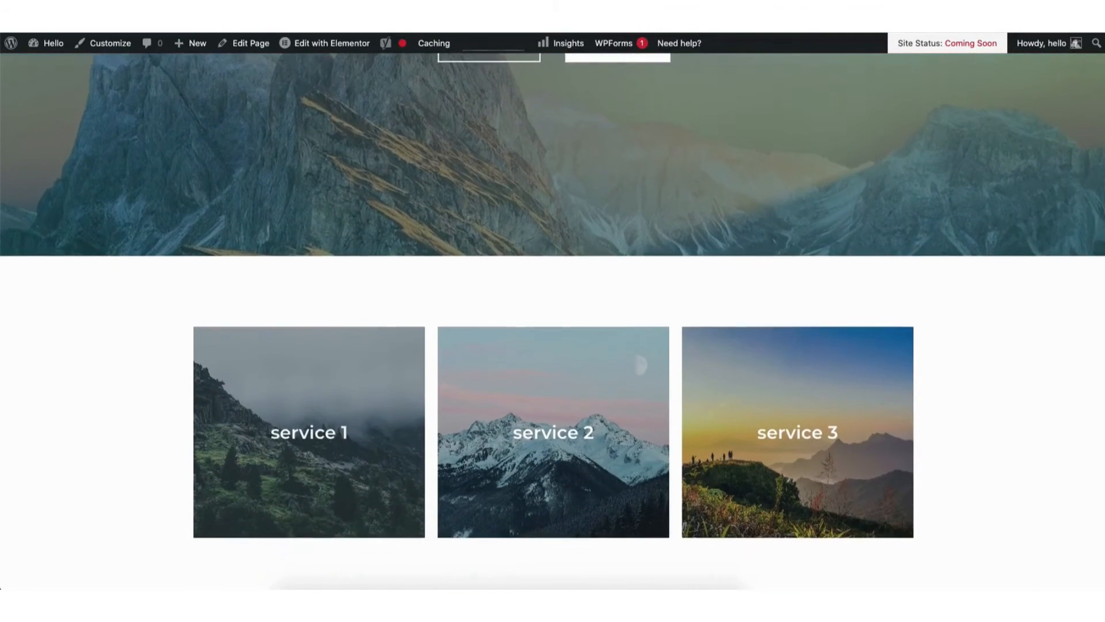
scroll(1103, 259, "down", 8)
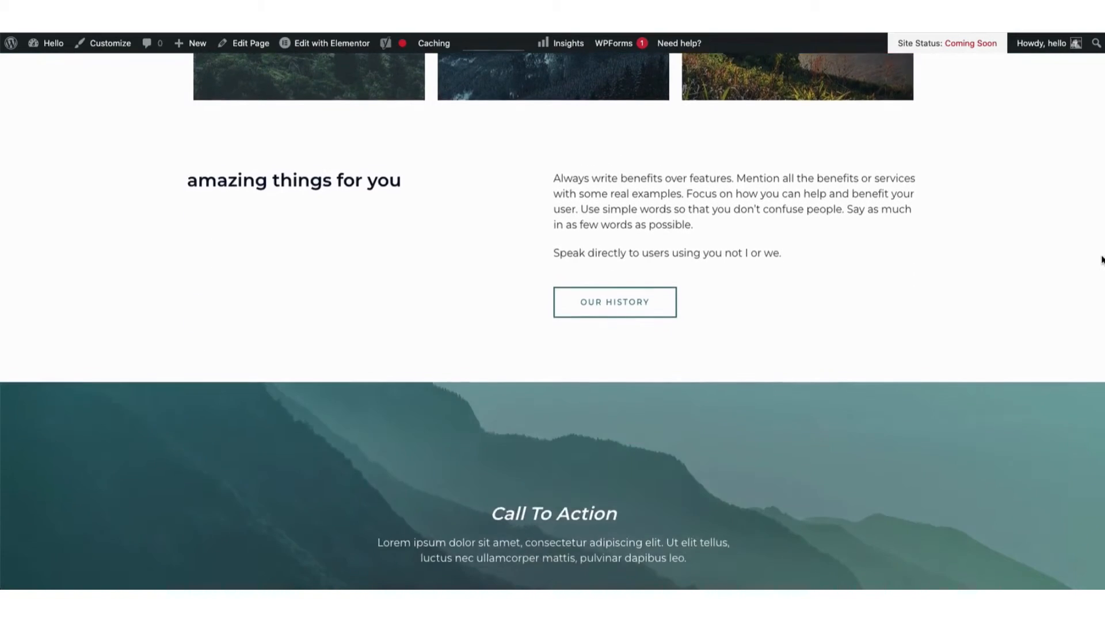
scroll(1103, 259, "down", 7)
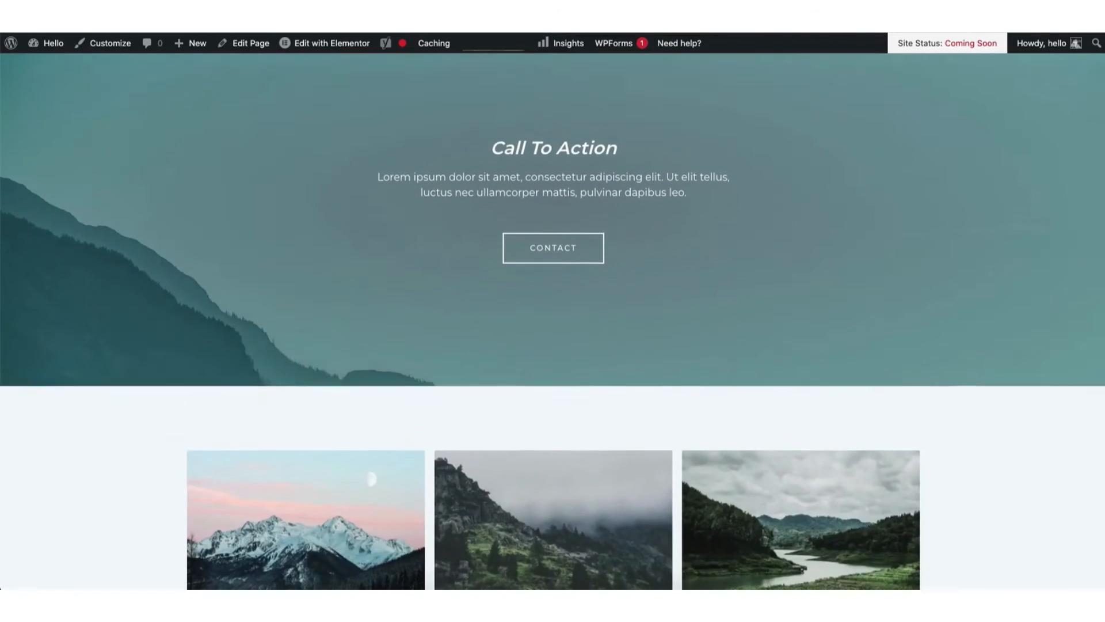
scroll(1102, 259, "down", 3)
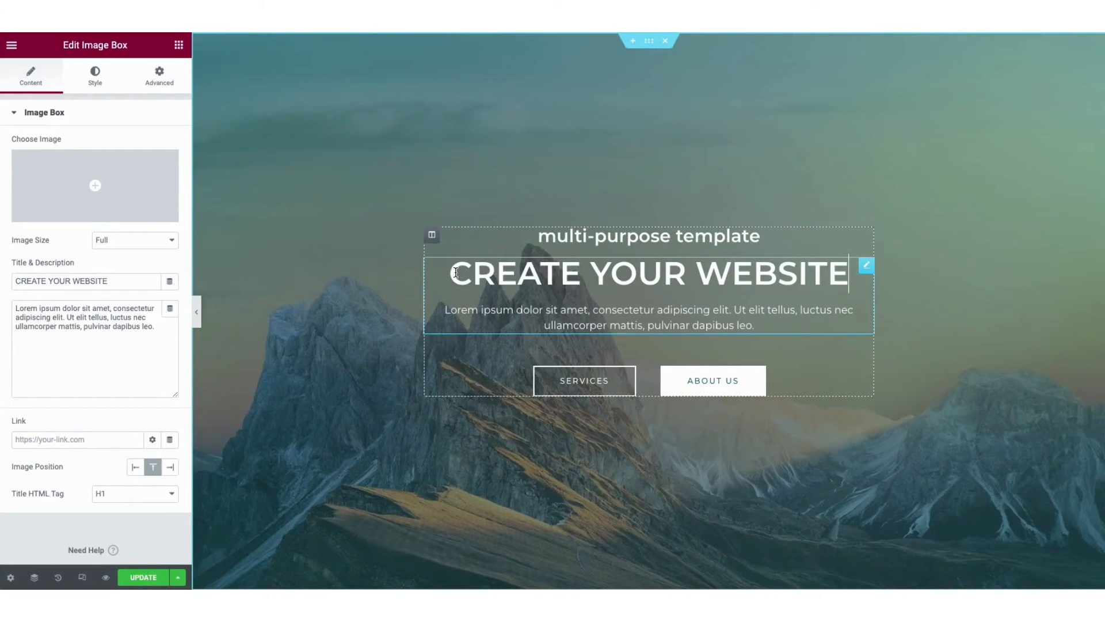
left_click_drag(451, 273, 850, 279)
type("M")
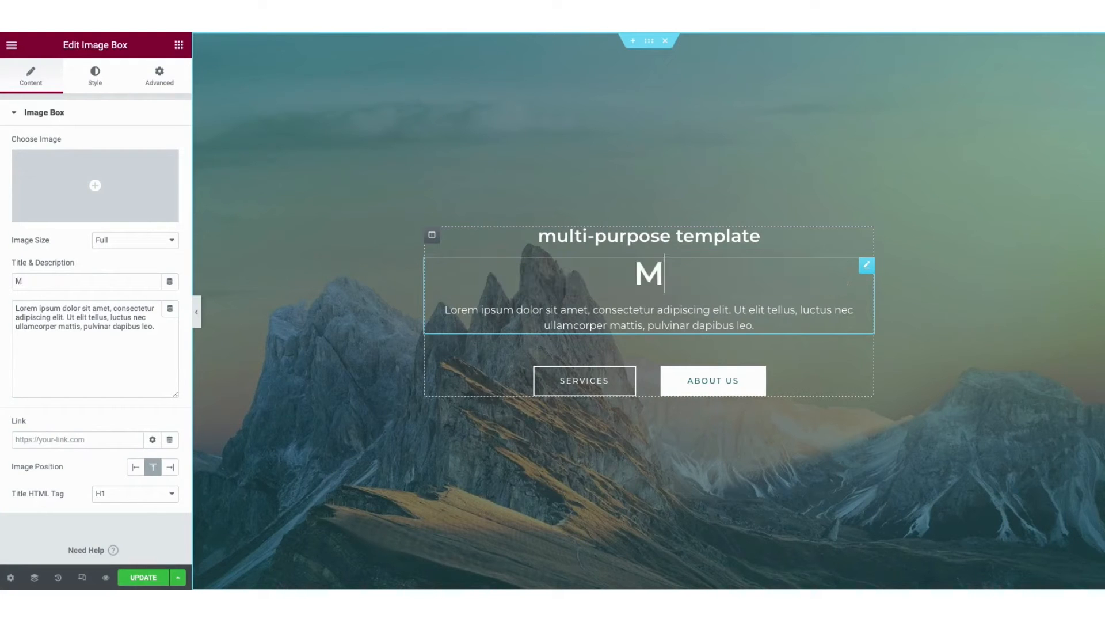
type("Y D")
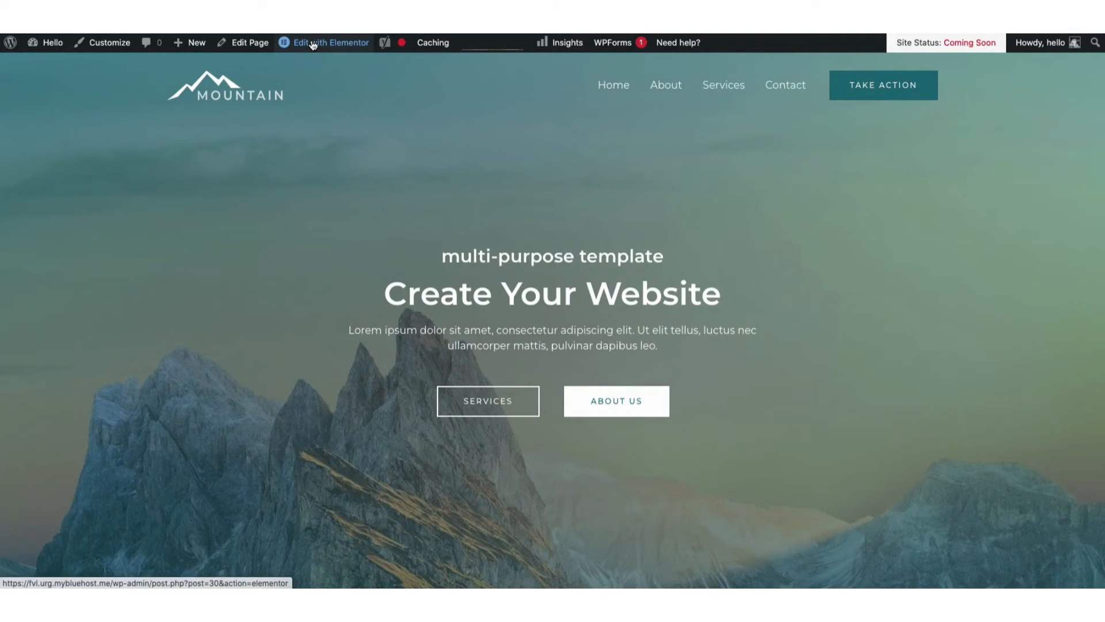
Open the home page for editing in Elementor and change the hero title to "MY DEMO WEBSITE".
left_click(313, 44)
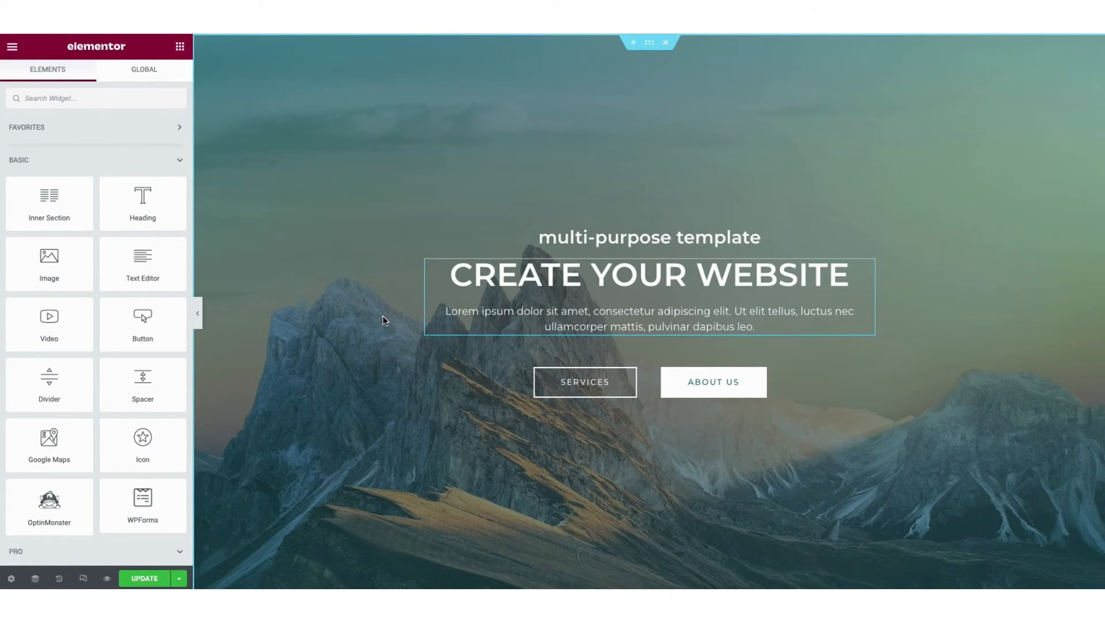
left_click(484, 275)
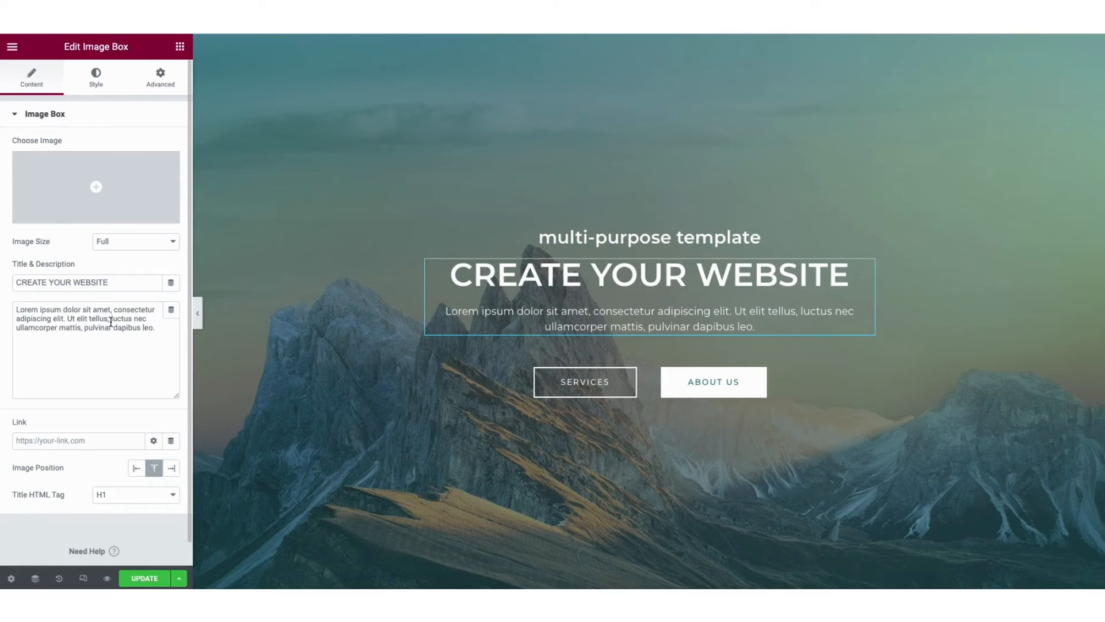
left_click_drag(451, 276, 843, 283)
type("MY DEMO WEBSITE")
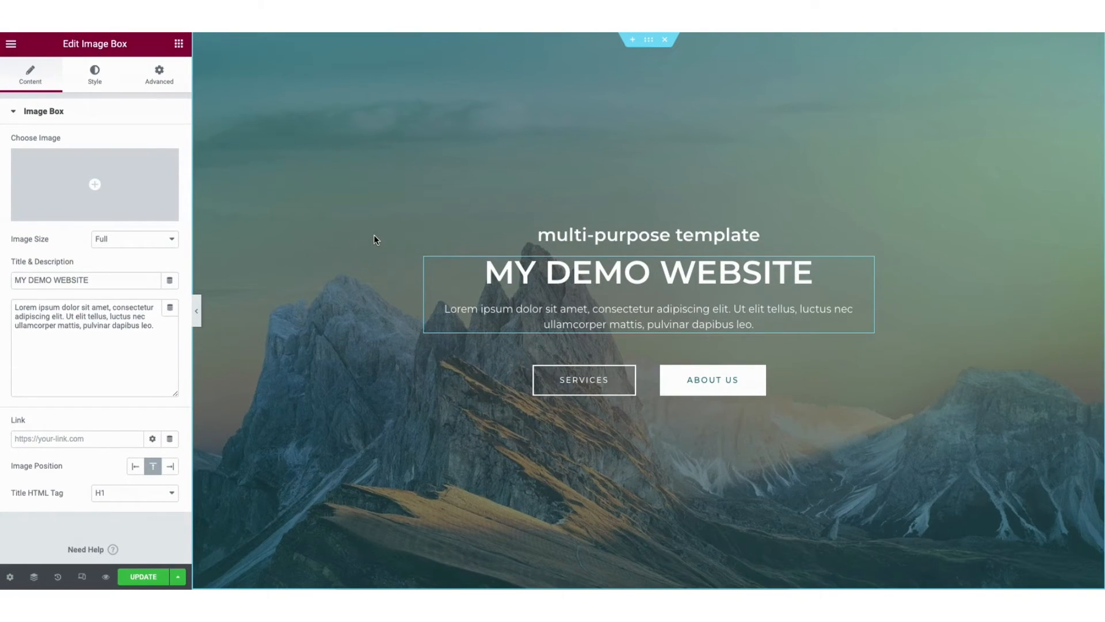
Examine the hero section's background style settings and the Media Library images available for it, then close the library without replacing the image.
right_click(375, 234)
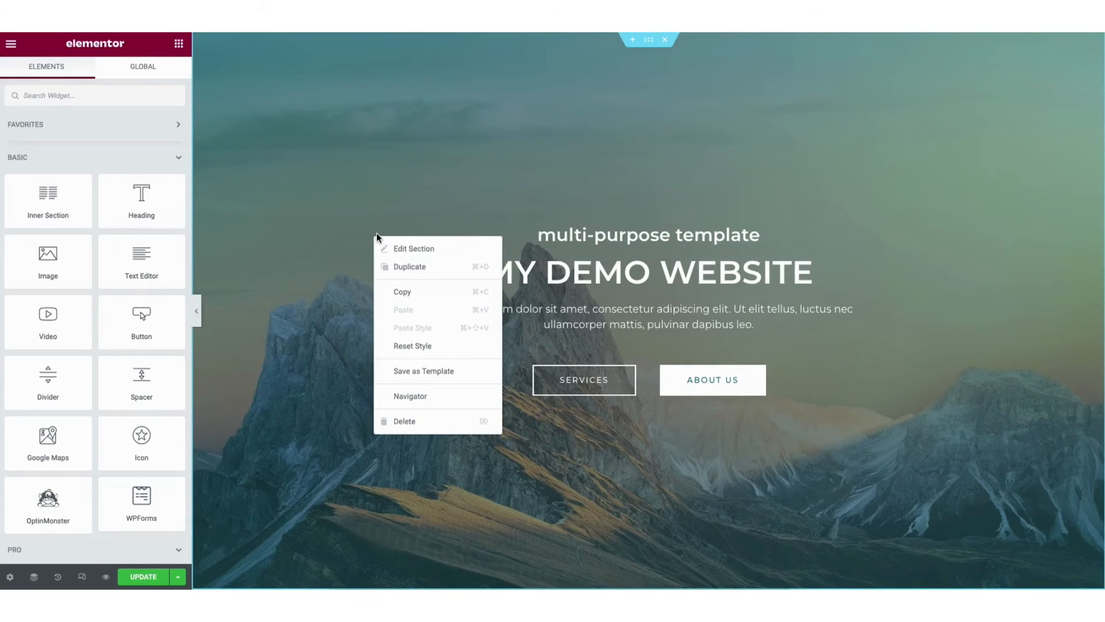
left_click(438, 252)
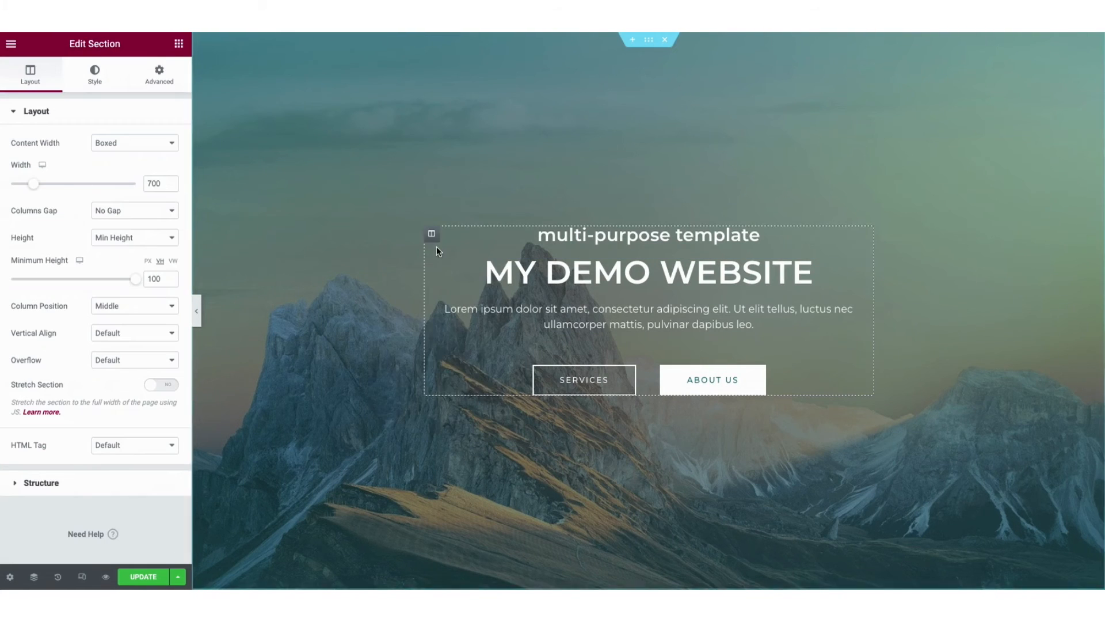
left_click(93, 77)
mouse_move(115, 256)
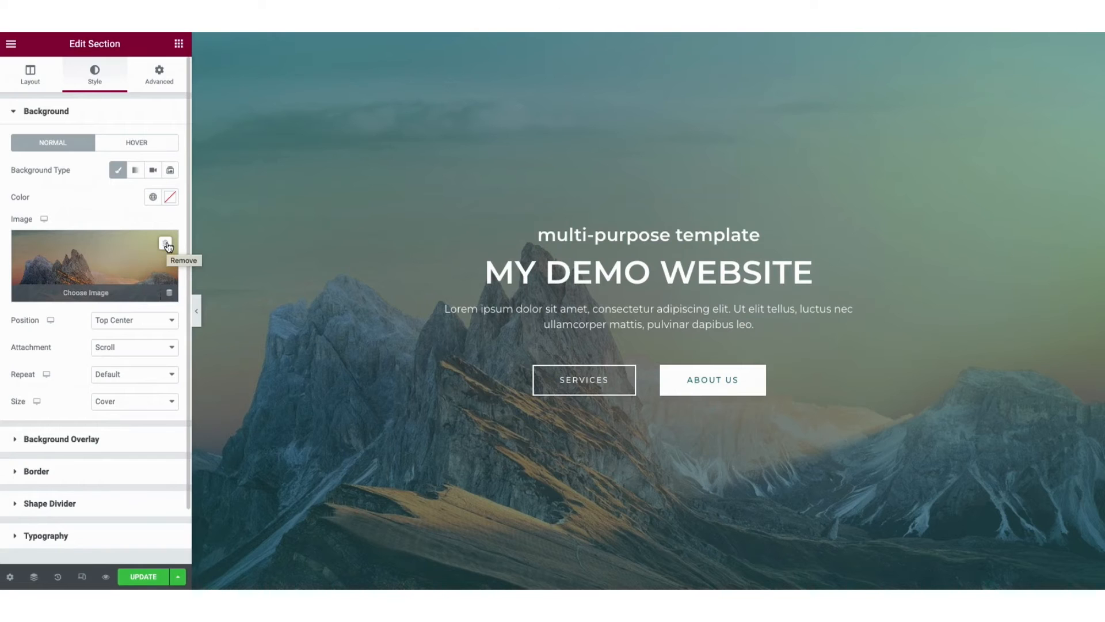
left_click(87, 293)
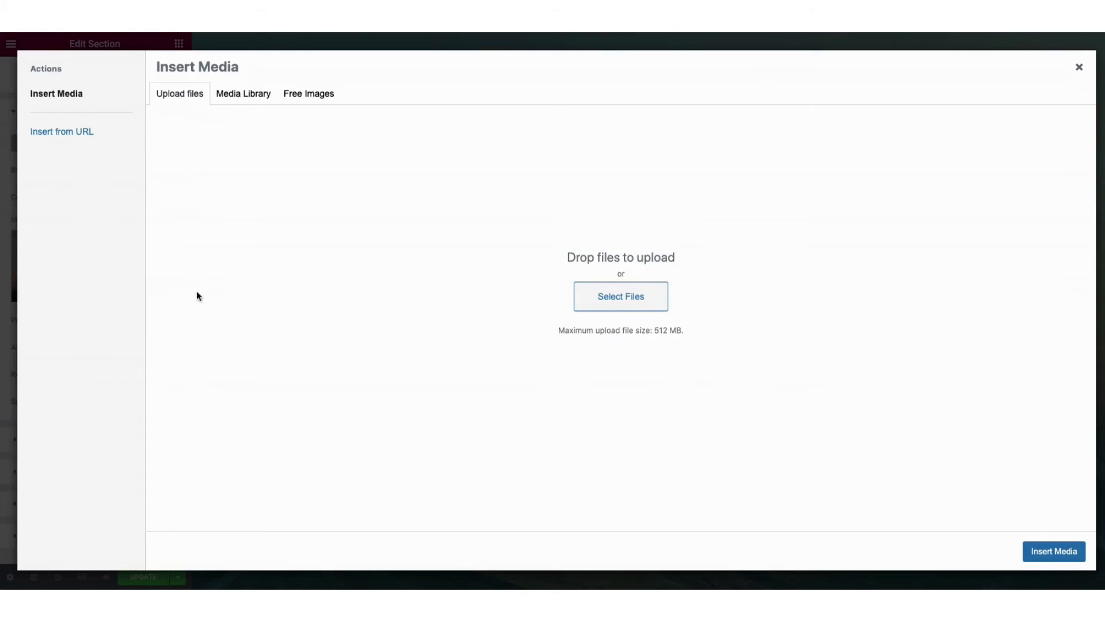
left_click(256, 97)
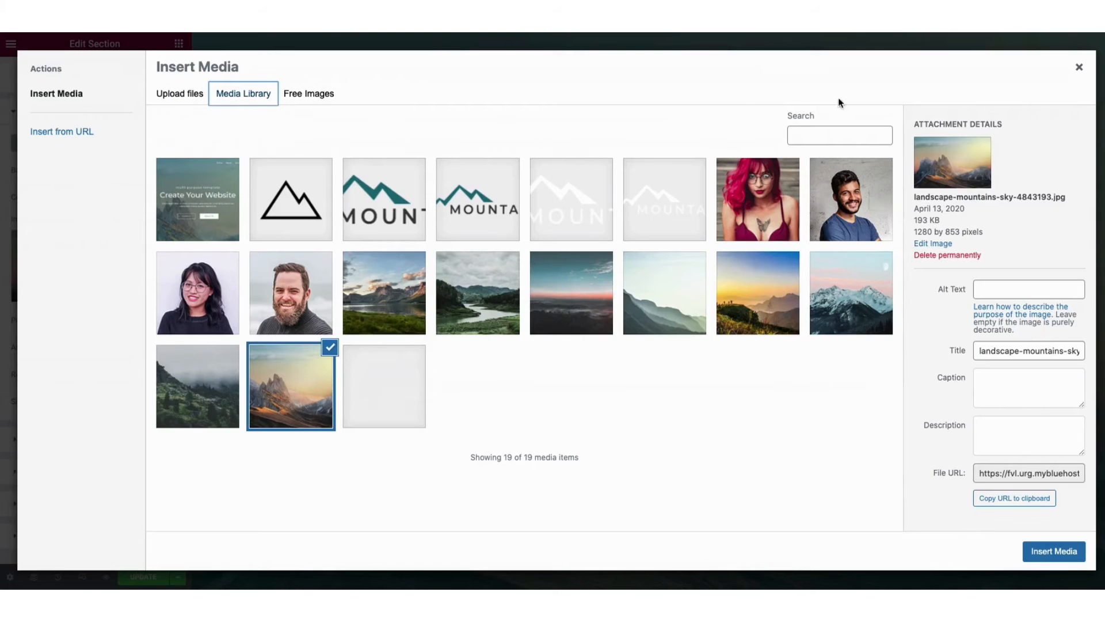
left_click(1080, 70)
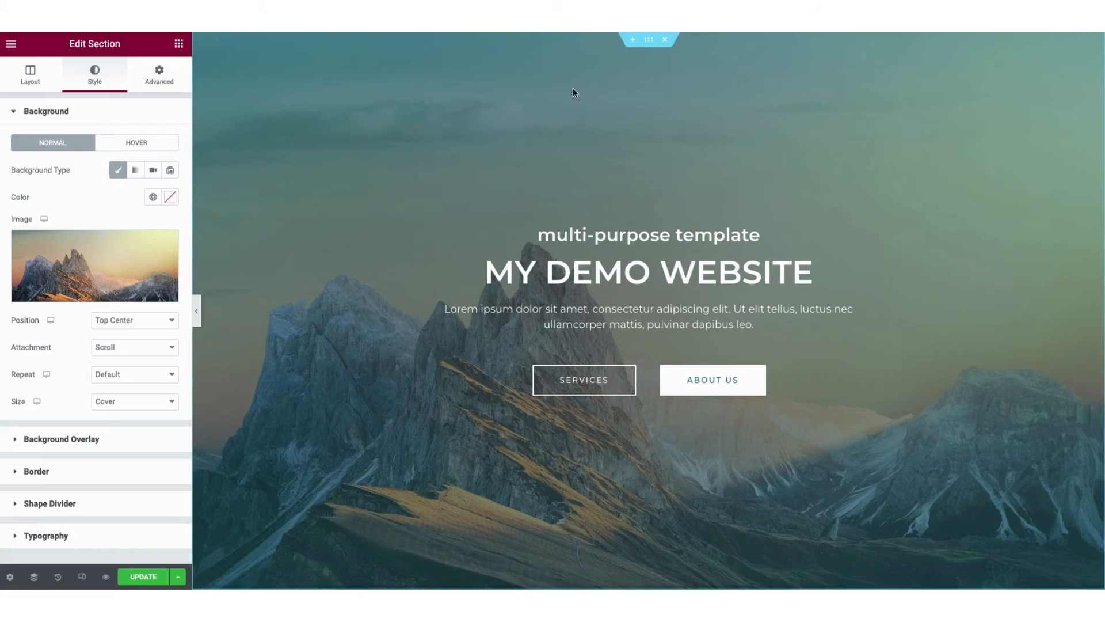
Add a Text Editor widget directly beneath the "amazing things for you" heading.
left_click(179, 44)
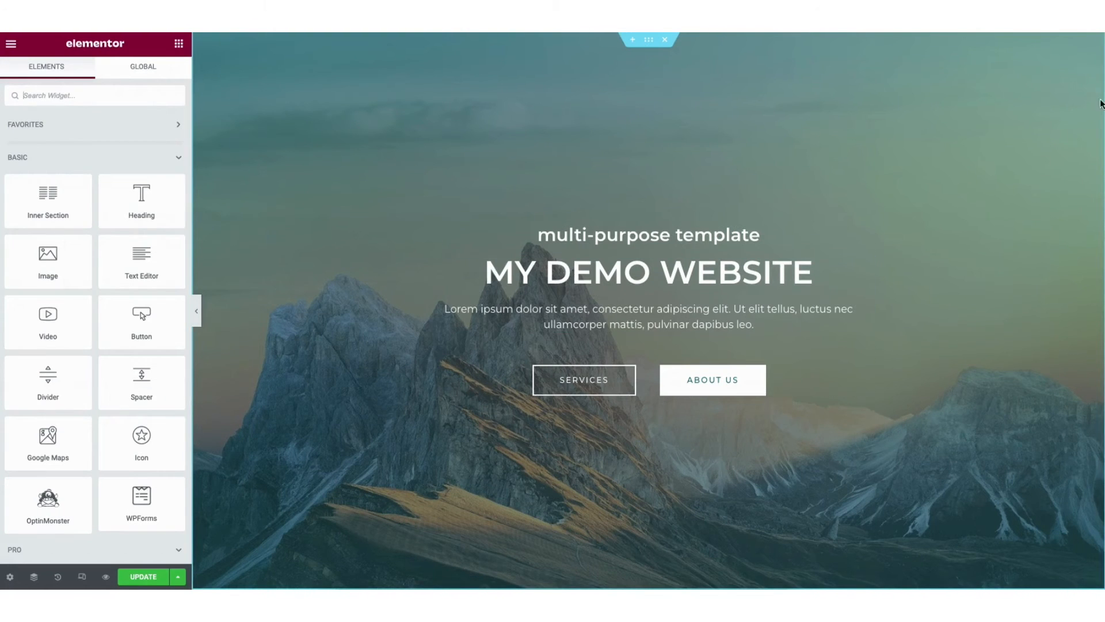
scroll(1097, 110, "down", 12)
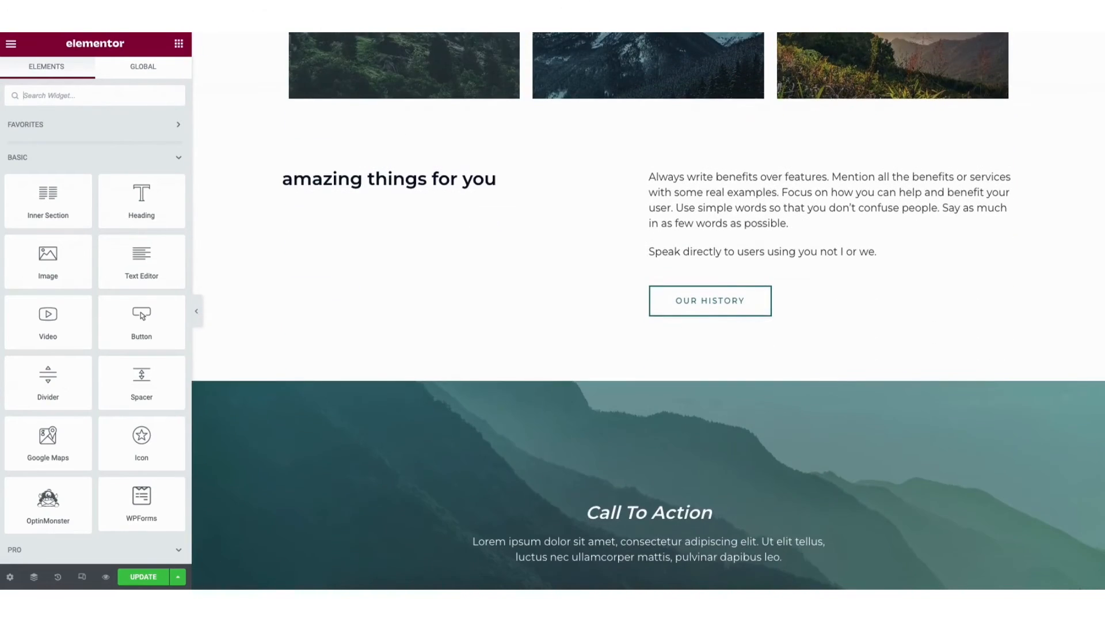
scroll(217, 279, "up", 2)
left_click_drag(147, 269, 337, 296)
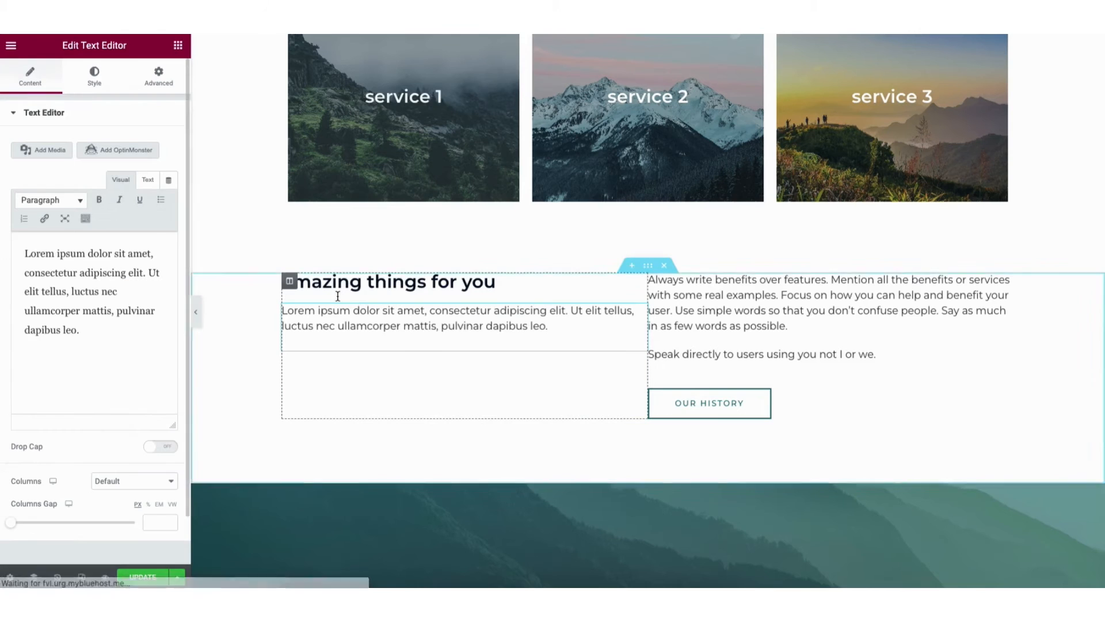
Duplicate the Text Editor block under the "amazing things for you" heading.
scroll(359, 382, "down", 1)
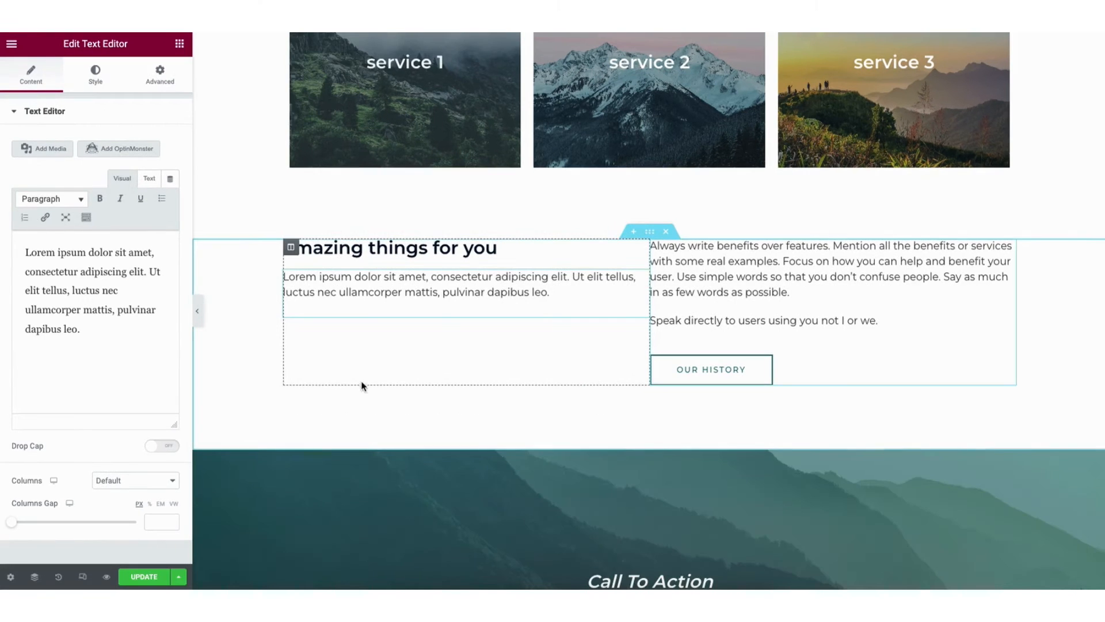
right_click(371, 283)
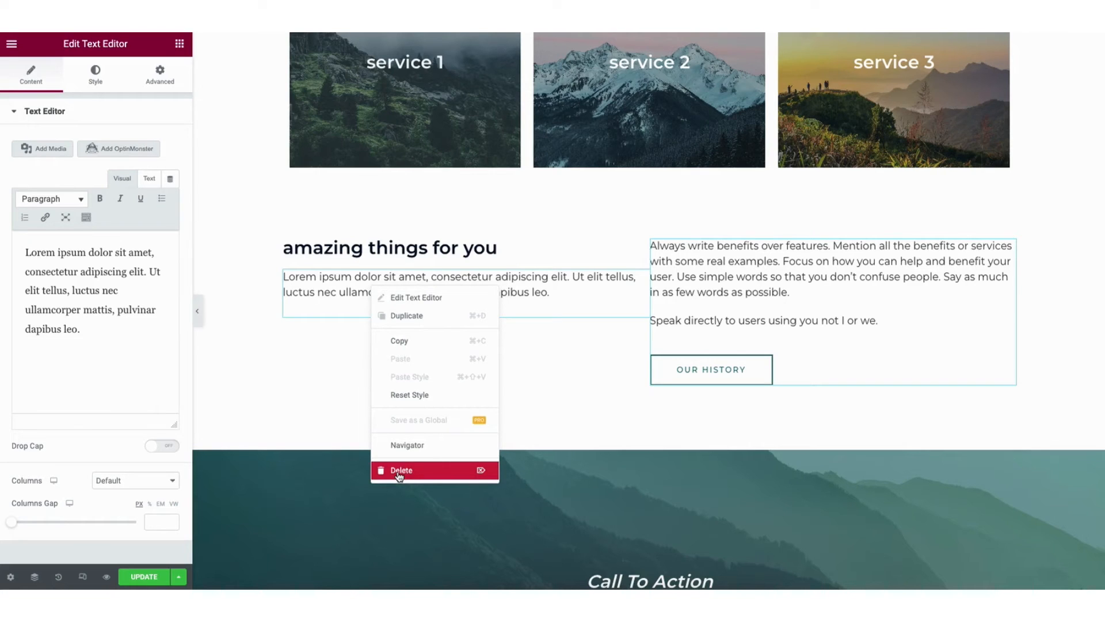
left_click(406, 317)
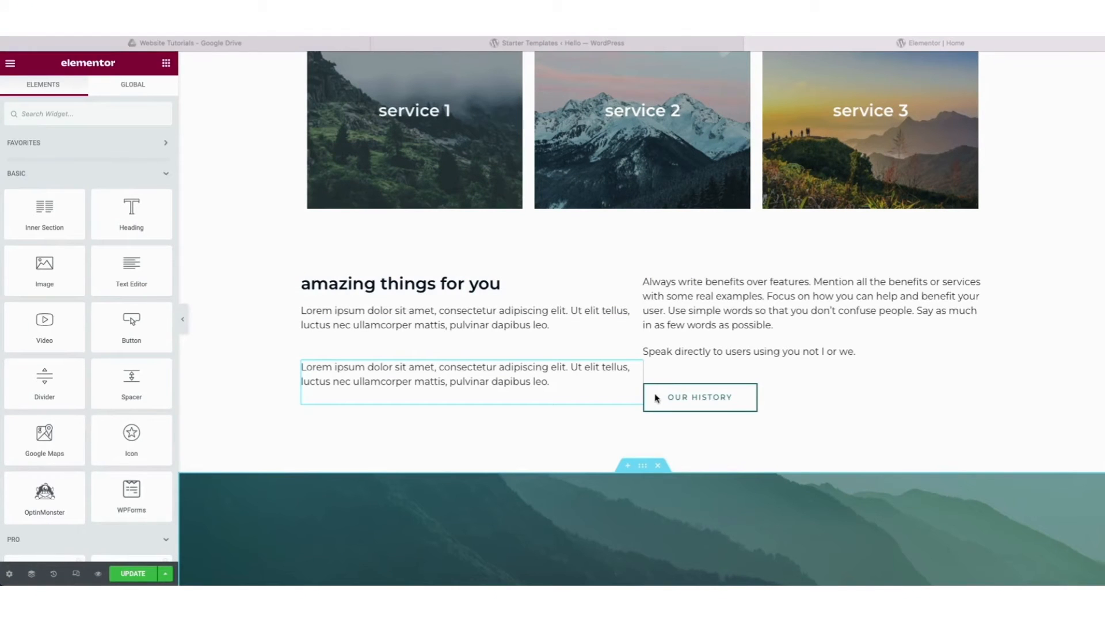
Try to move the Our History button into the left column between the two text blocks.
left_click(528, 422)
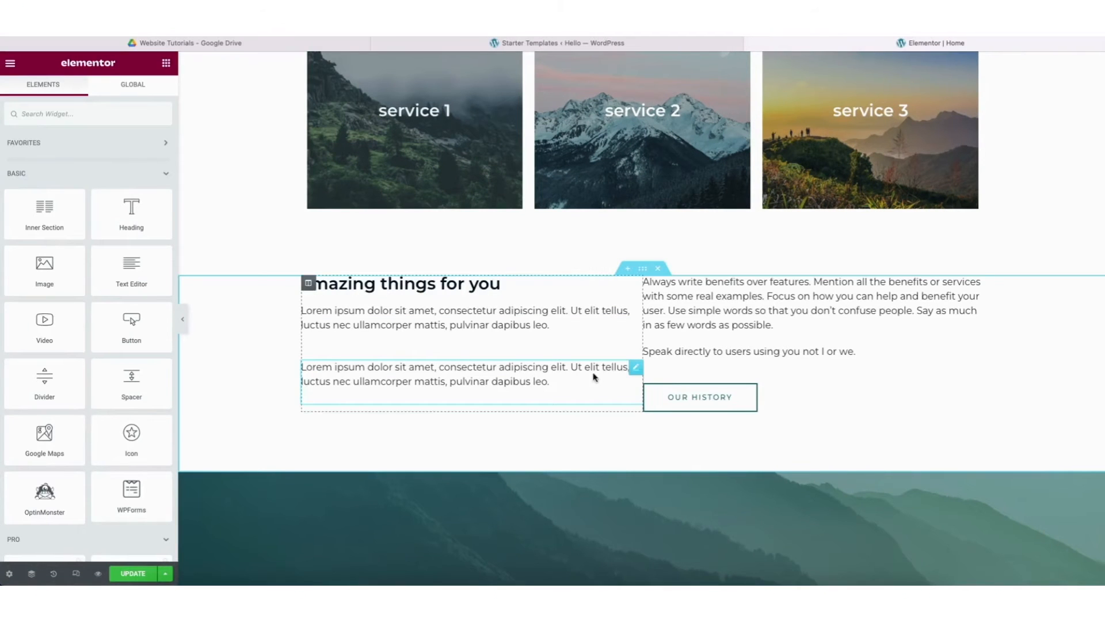
left_click_drag(662, 396, 426, 350)
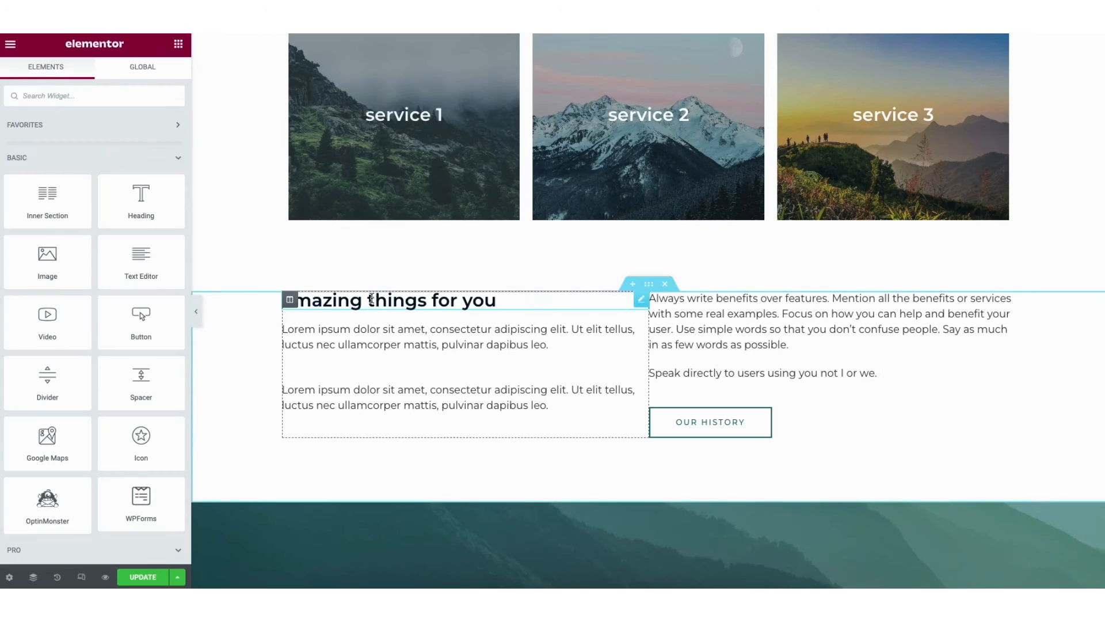
Examine the content, alignment, style and typography settings of the "amazing things for you" heading.
left_click(403, 283)
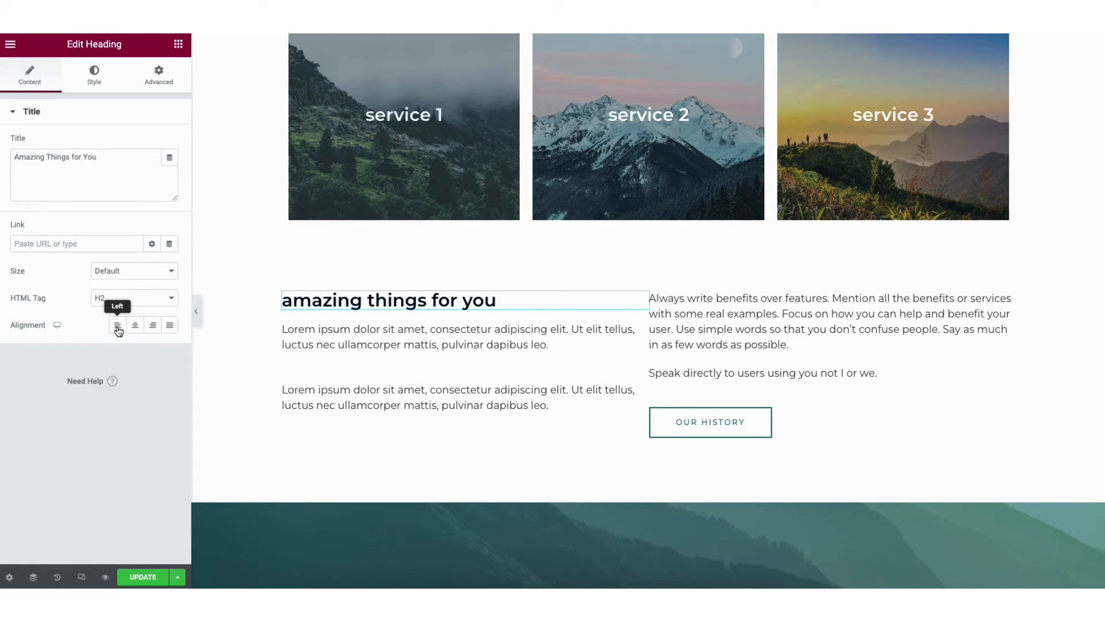
left_click(95, 78)
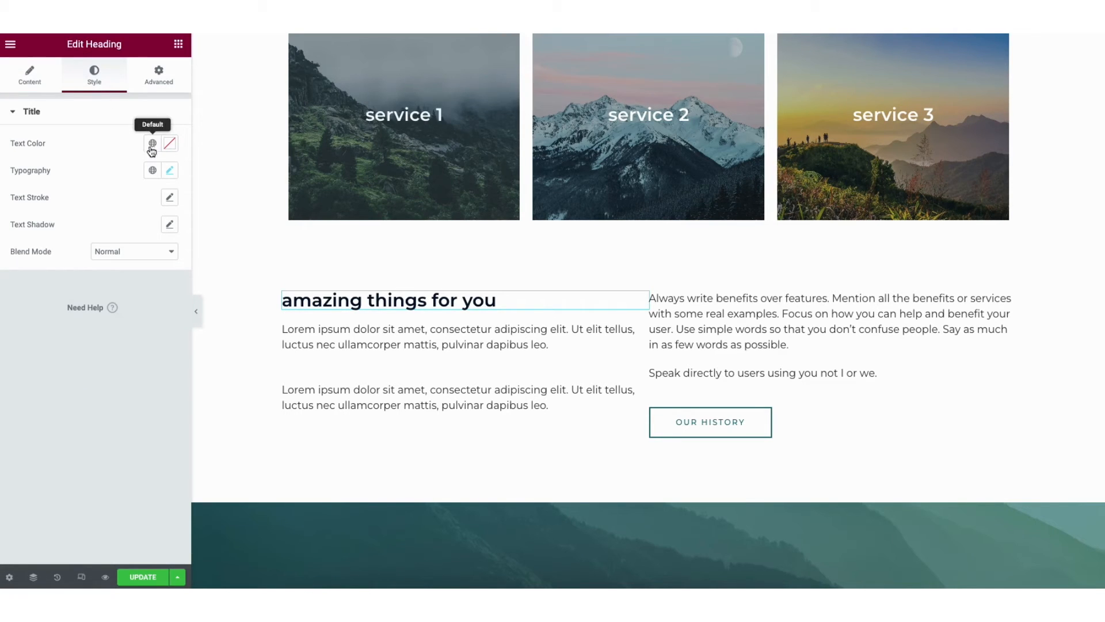
left_click(169, 173)
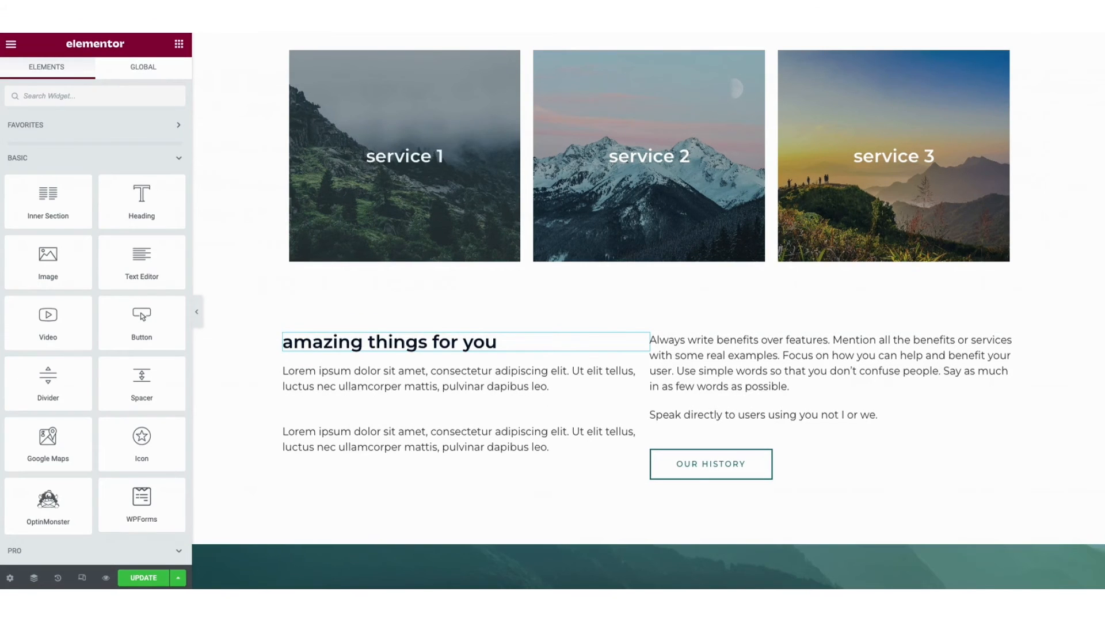
Add a section with two equal columns above the footer and place a Heading widget in its left column.
scroll(672, 369, "down", 20)
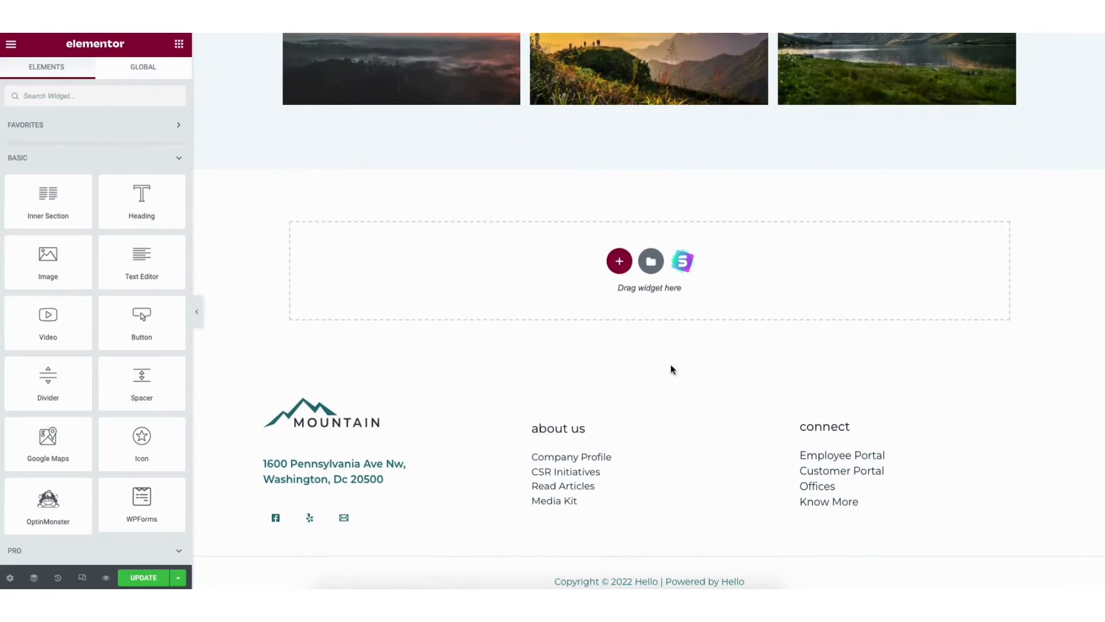
left_click(620, 263)
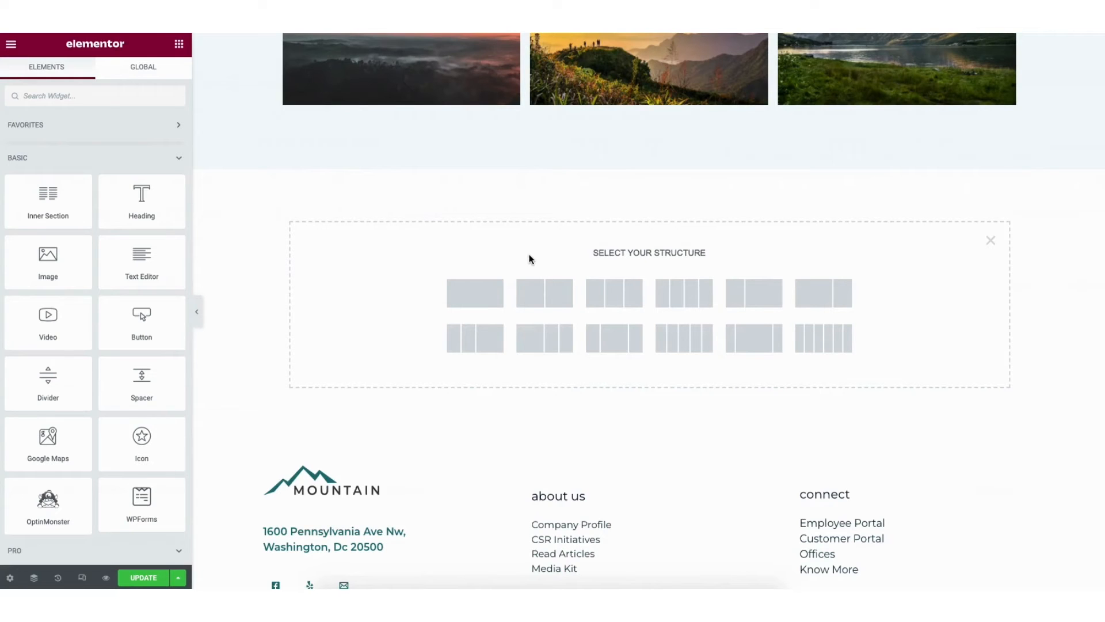
left_click(547, 301)
left_click_drag(143, 209, 479, 180)
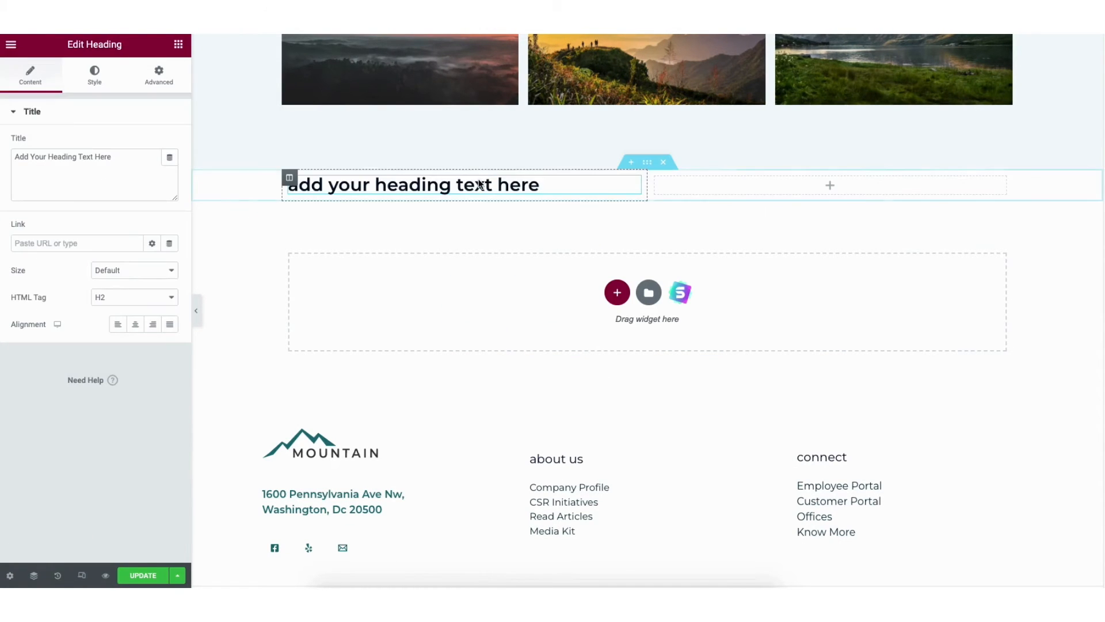
Insert the black two-column "Frequently asked questions" block from the Elementor library above the footer.
left_click(654, 294)
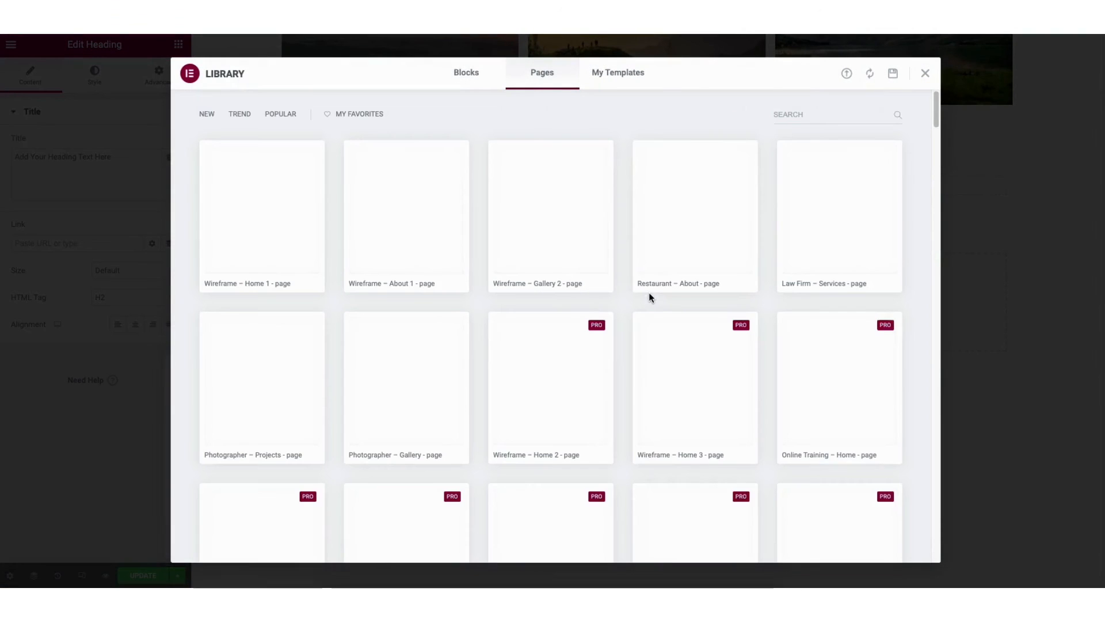
left_click(471, 75)
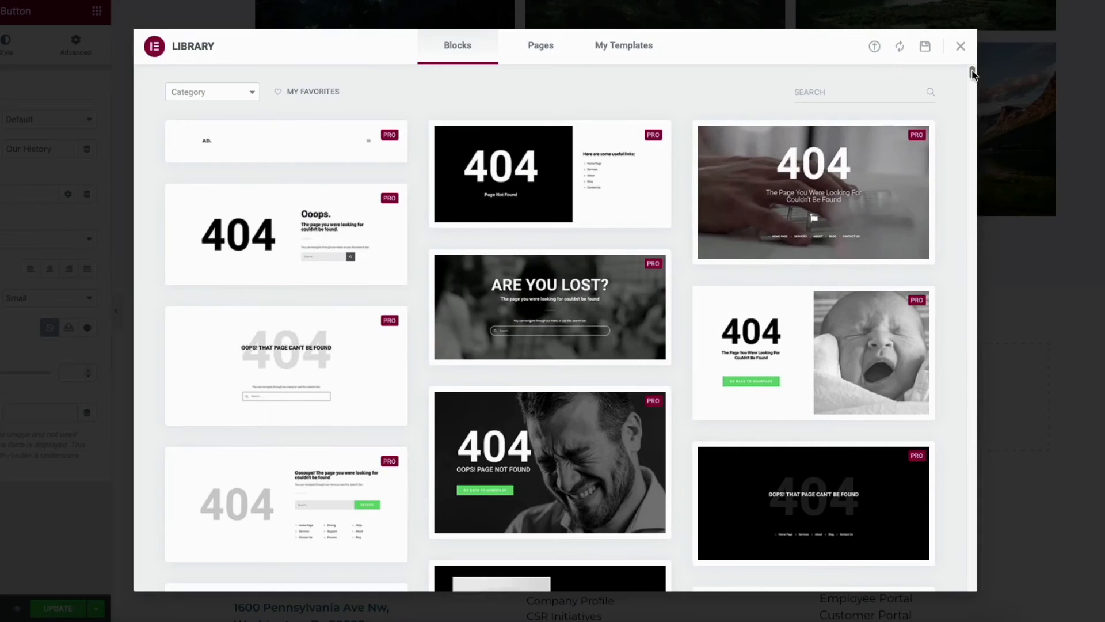
scroll(973, 73, "down", 10)
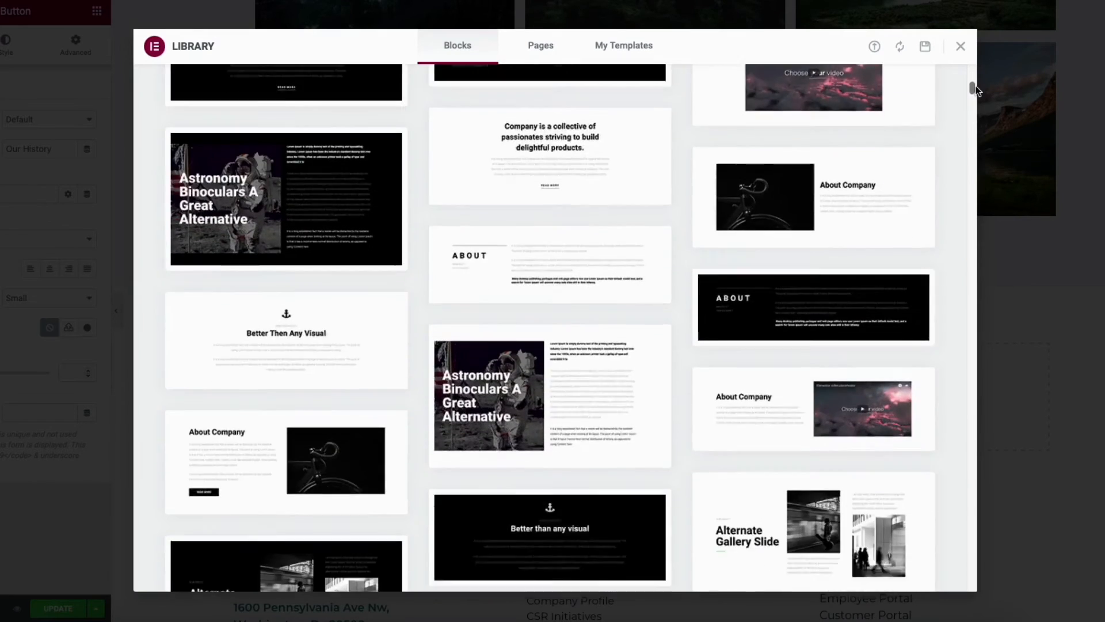
left_click_drag(975, 85, 977, 212)
left_click(811, 225)
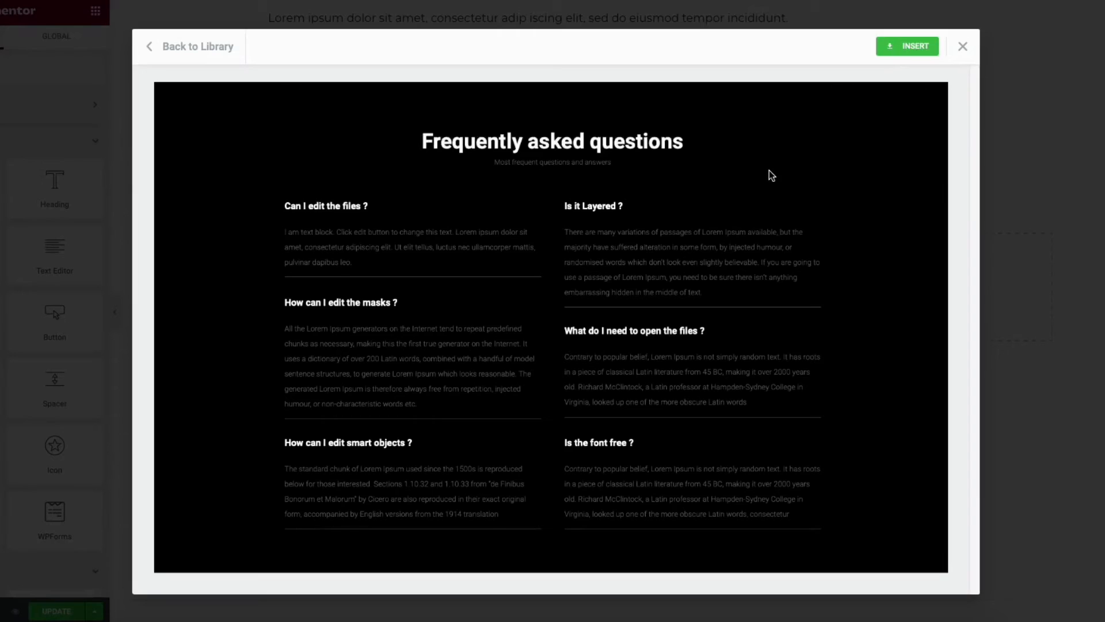
left_click(904, 48)
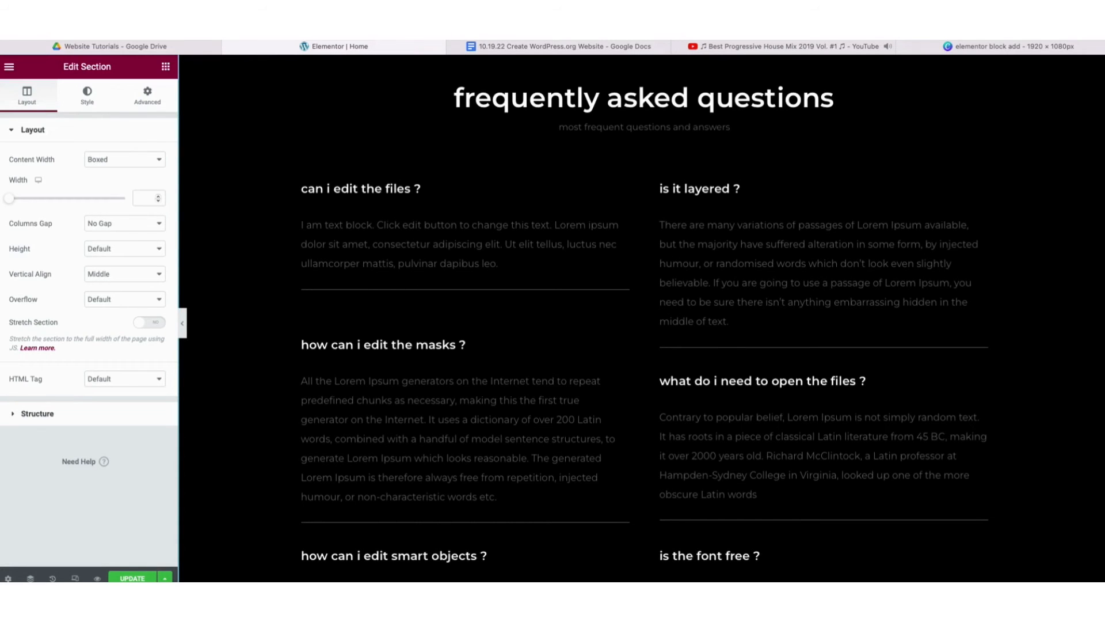
Import the Starter Templates block with a secondary heading and Service One, Two and Three below the FAQ section.
scroll(1091, 511, "down", 10)
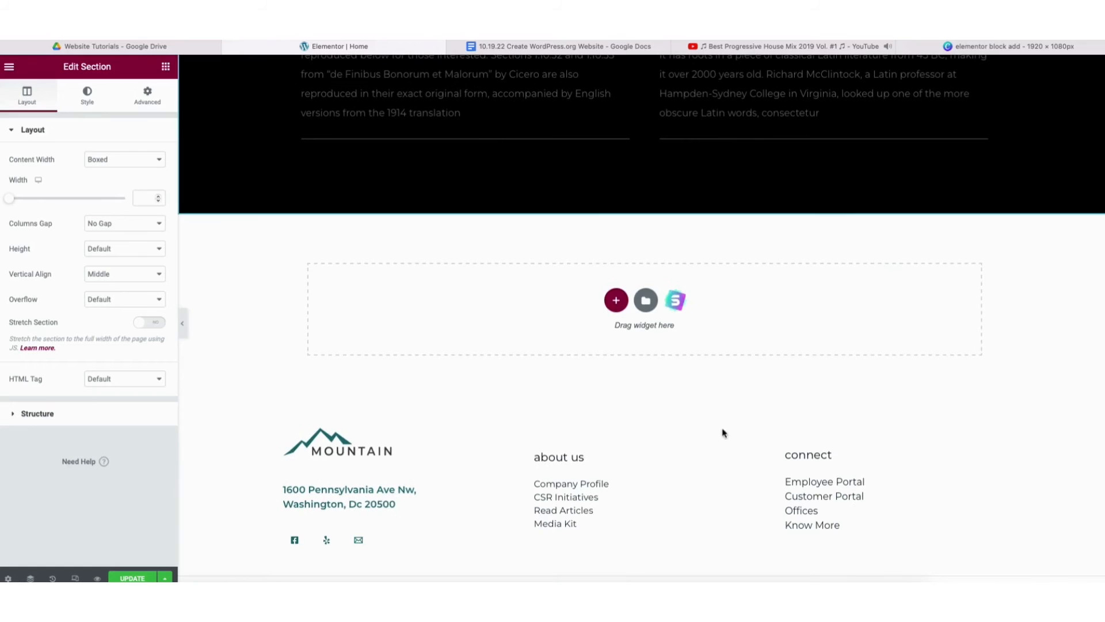
left_click(677, 303)
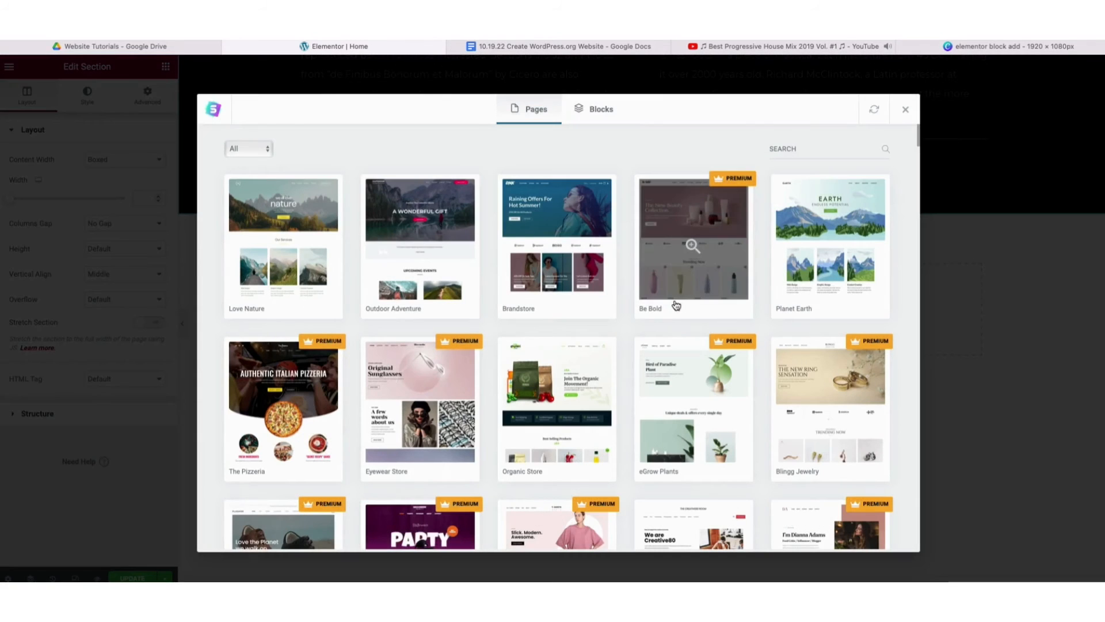
left_click(606, 114)
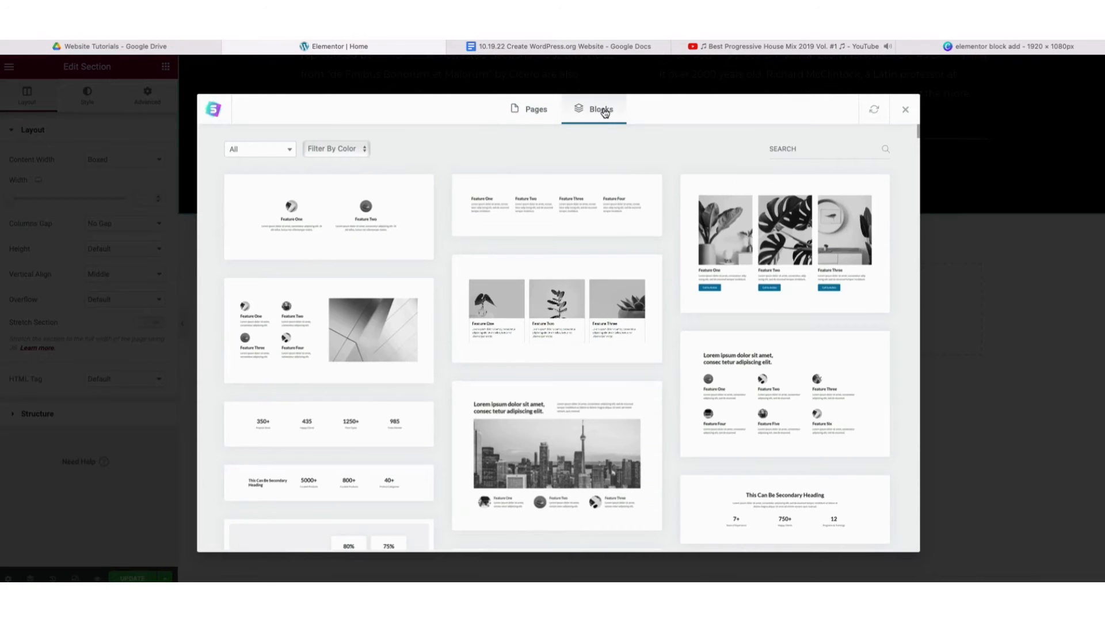
left_click_drag(918, 133, 919, 206)
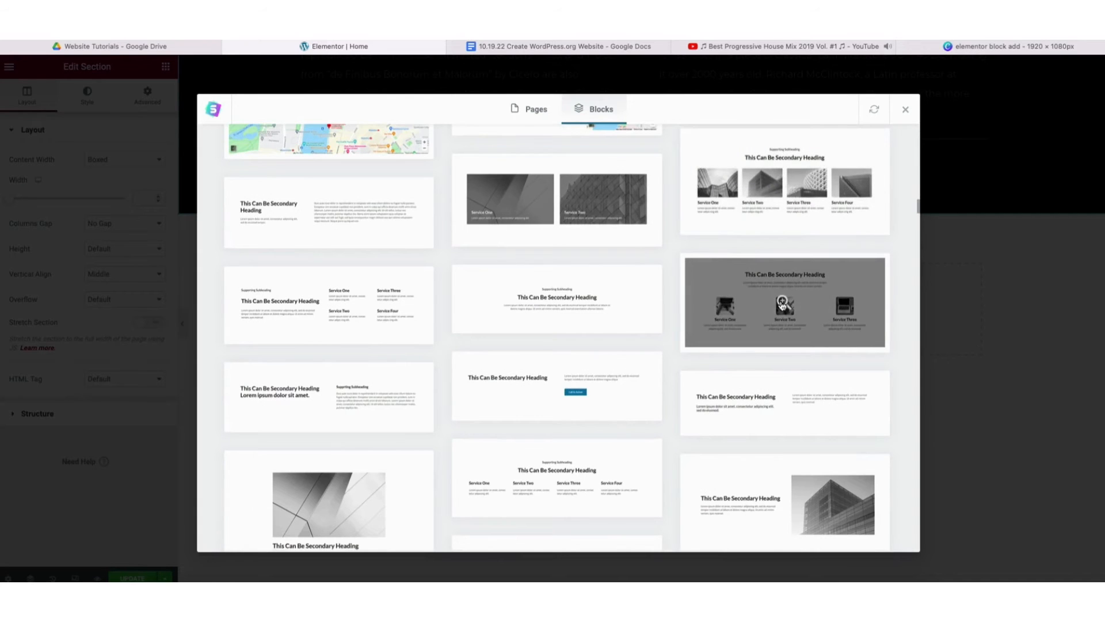
left_click(782, 304)
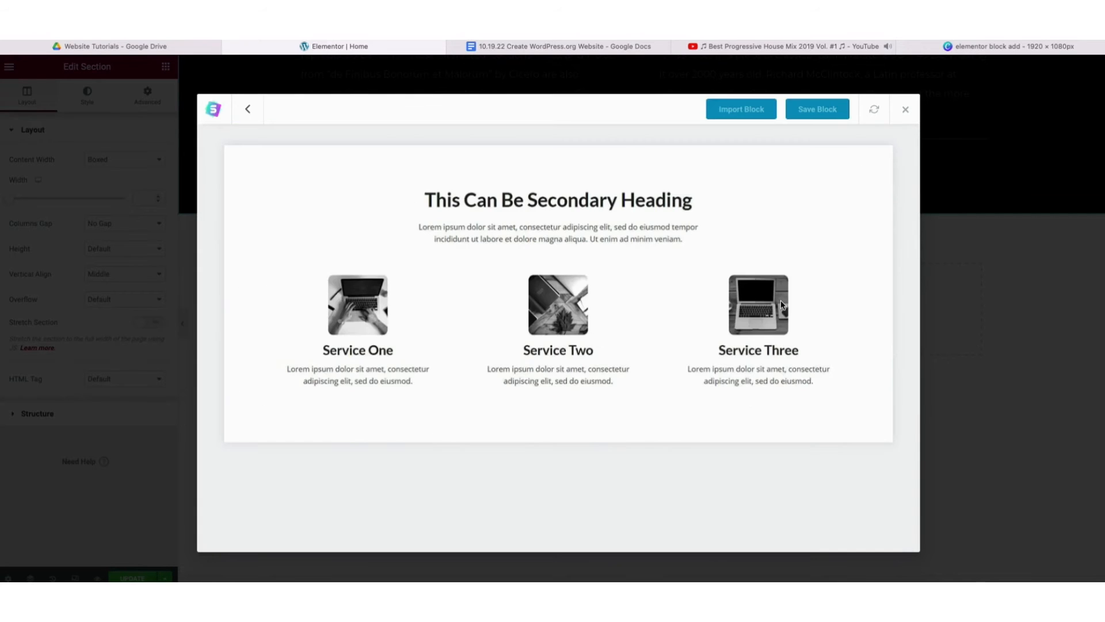
left_click(735, 110)
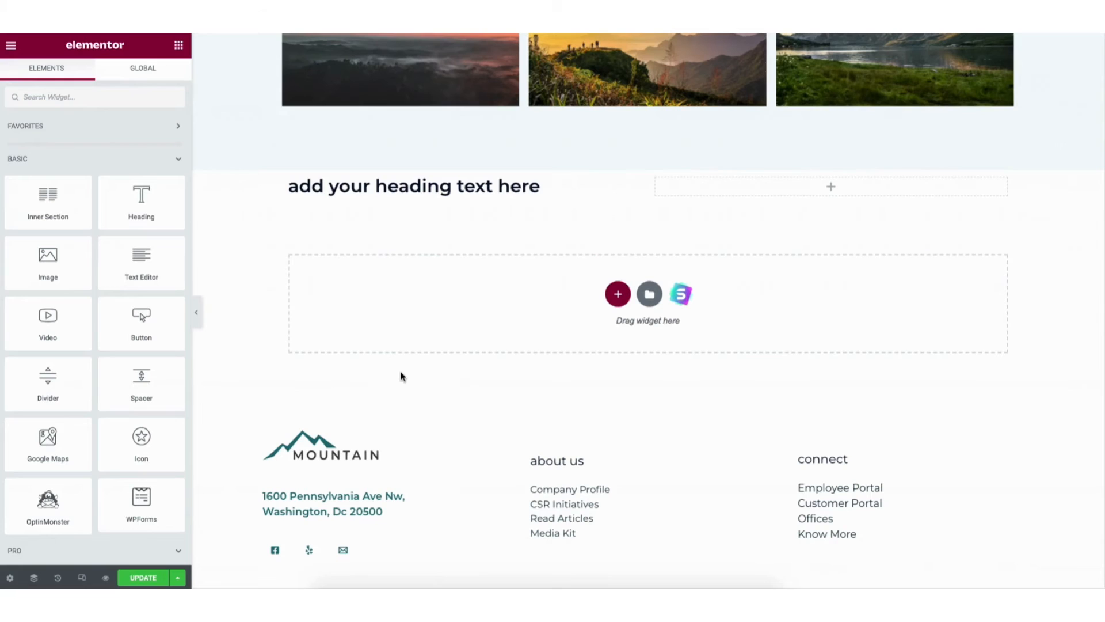
Place a WPForms widget in the empty column beside the new heading and select Contact Form as its form.
left_click_drag(138, 513, 807, 183)
left_click(40, 161)
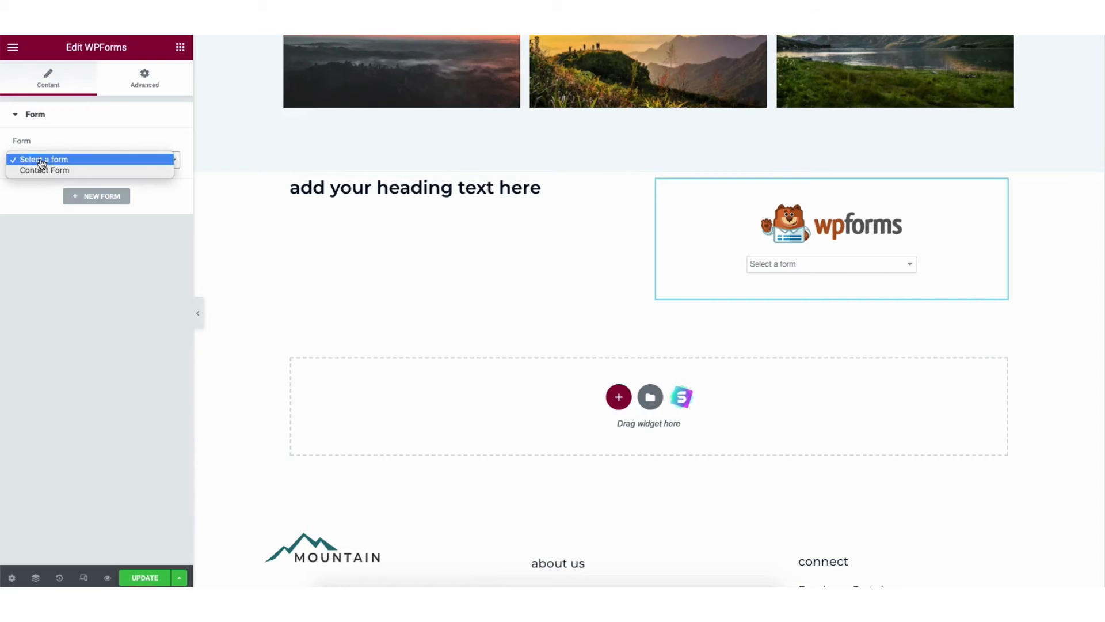
left_click(45, 171)
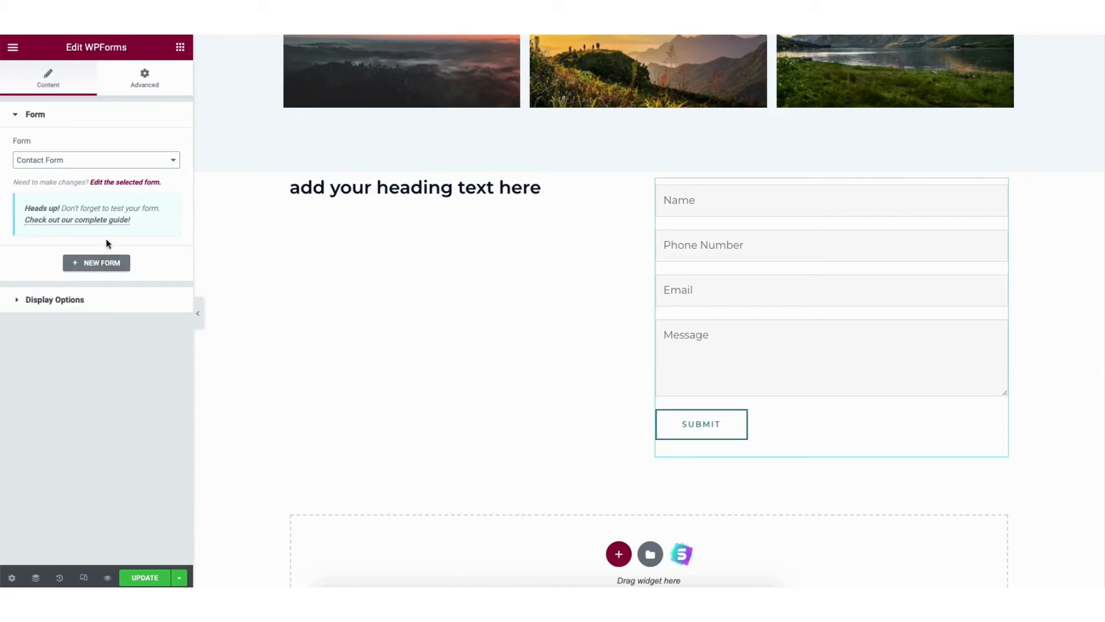
Open the selected contact form for editing and add another Email field directly below the Your Name field.
left_click(111, 184)
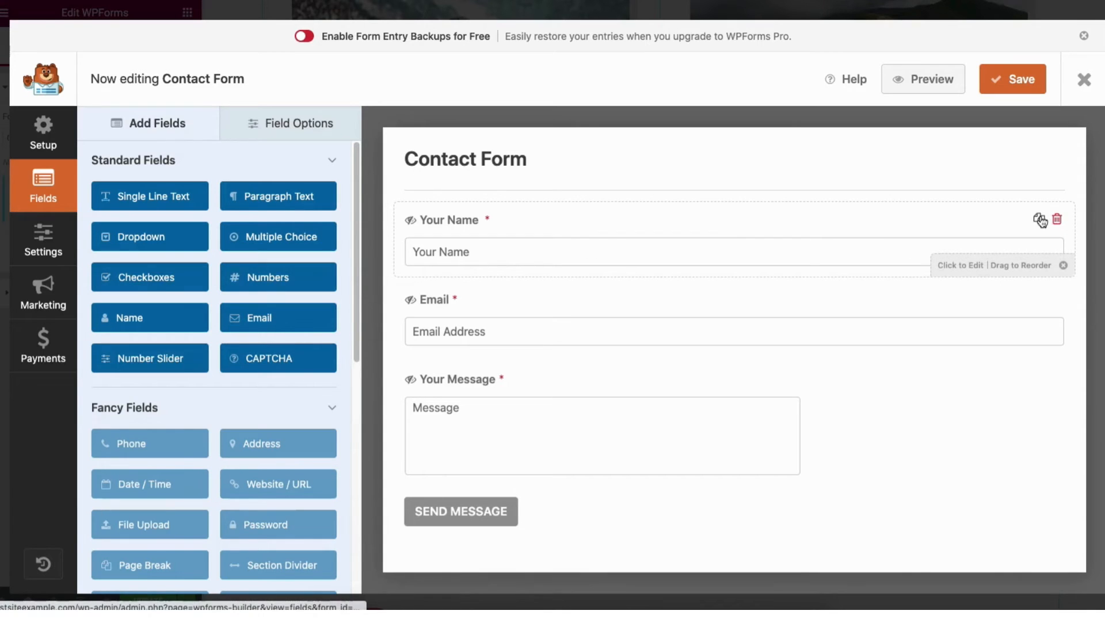
left_click_drag(511, 247, 491, 214)
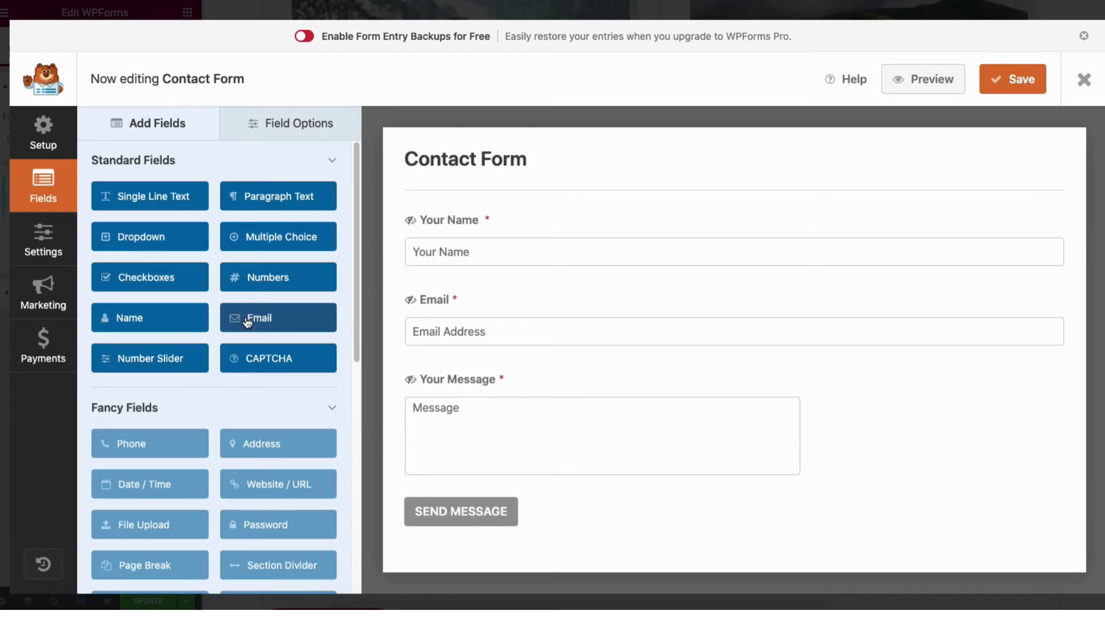
left_click_drag(260, 318, 440, 295)
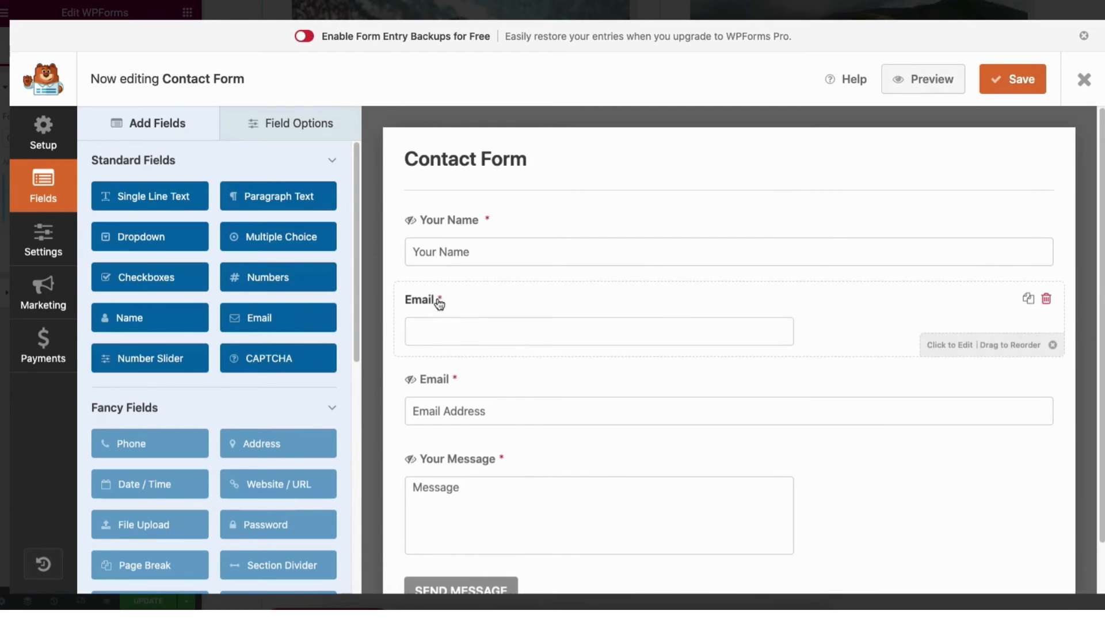
Change the Your Name field's label to Name and toggle its Required setting off and back on.
left_click(290, 126)
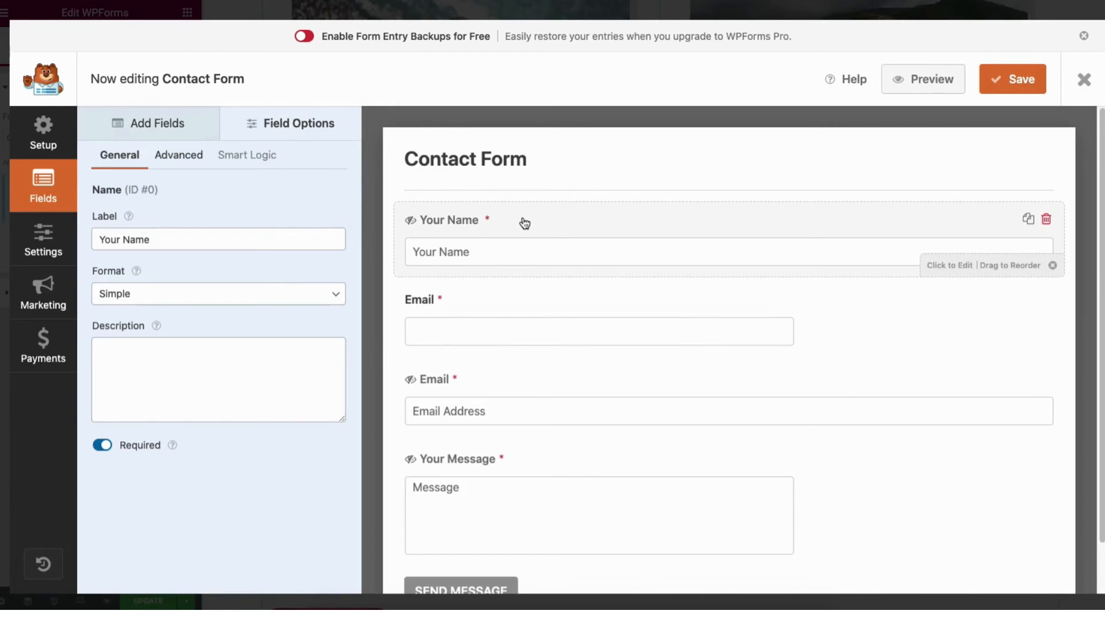
left_click(125, 239)
key("BackSpace")
key("BackSpace")
key("BackSpace")
key("BackSpace")
key("BackSpace")
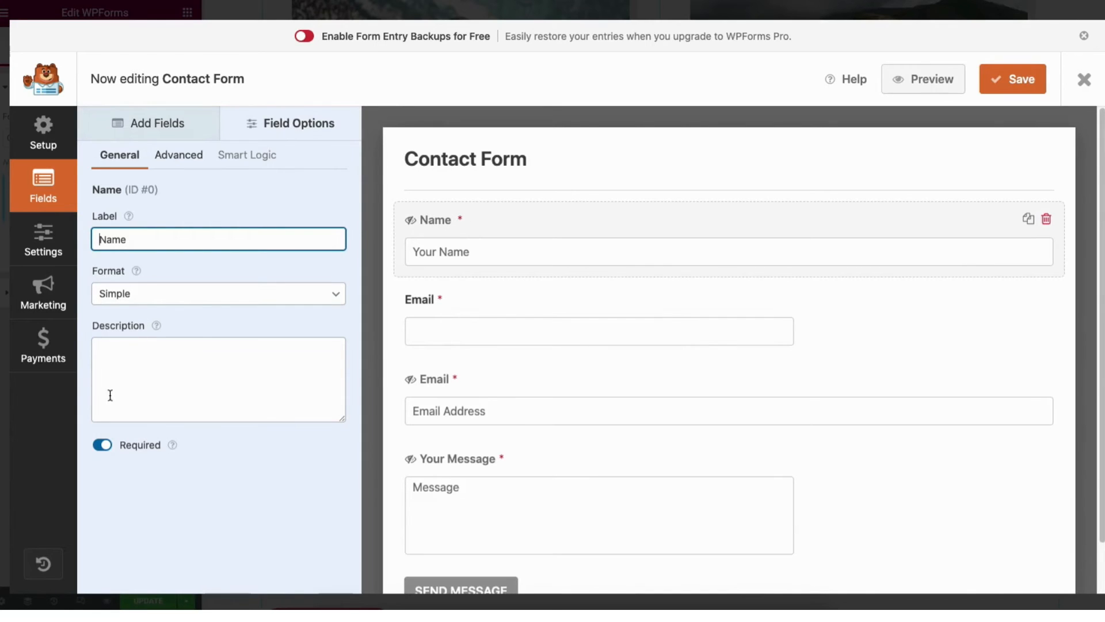
left_click(102, 449)
left_click(104, 455)
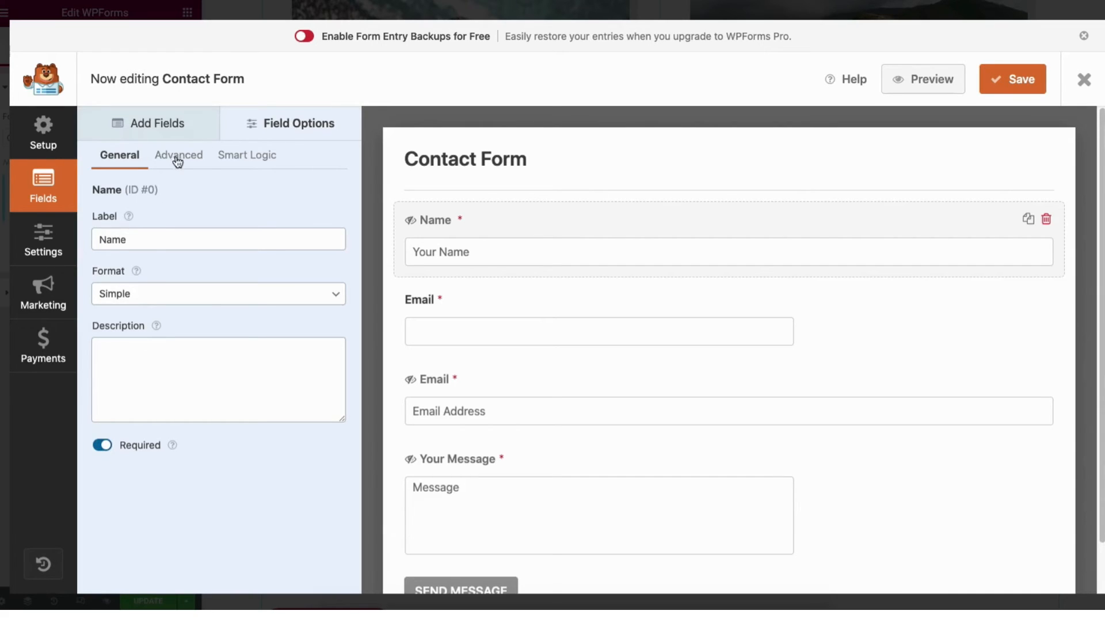
Try the Medium size for the Name field, set it back to Large, and close the form editor.
left_click(201, 158)
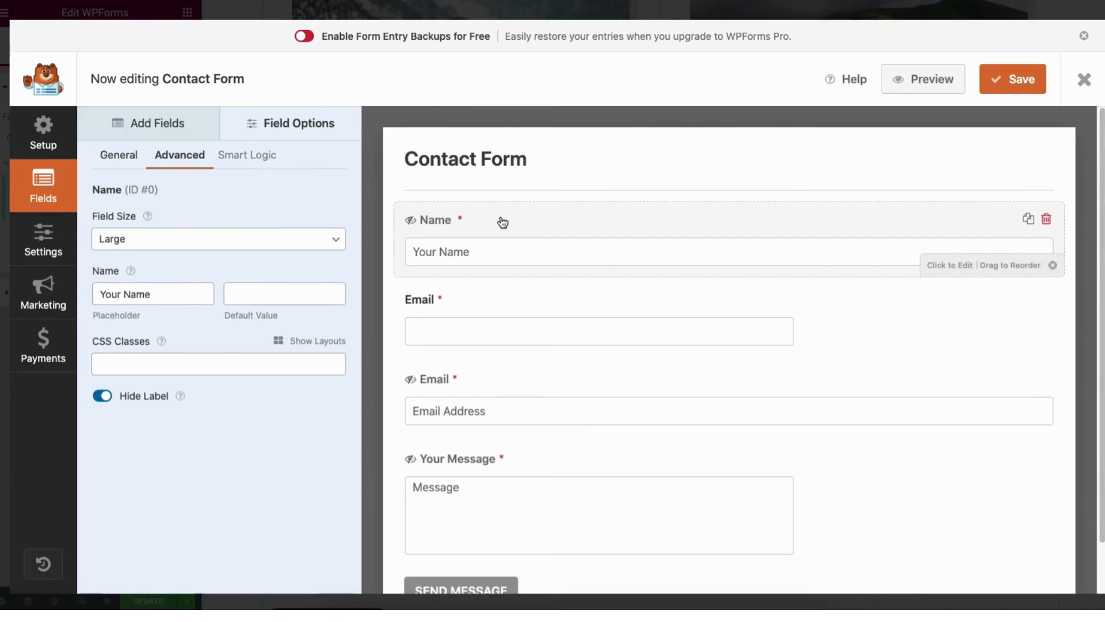
left_click(138, 238)
left_click(131, 225)
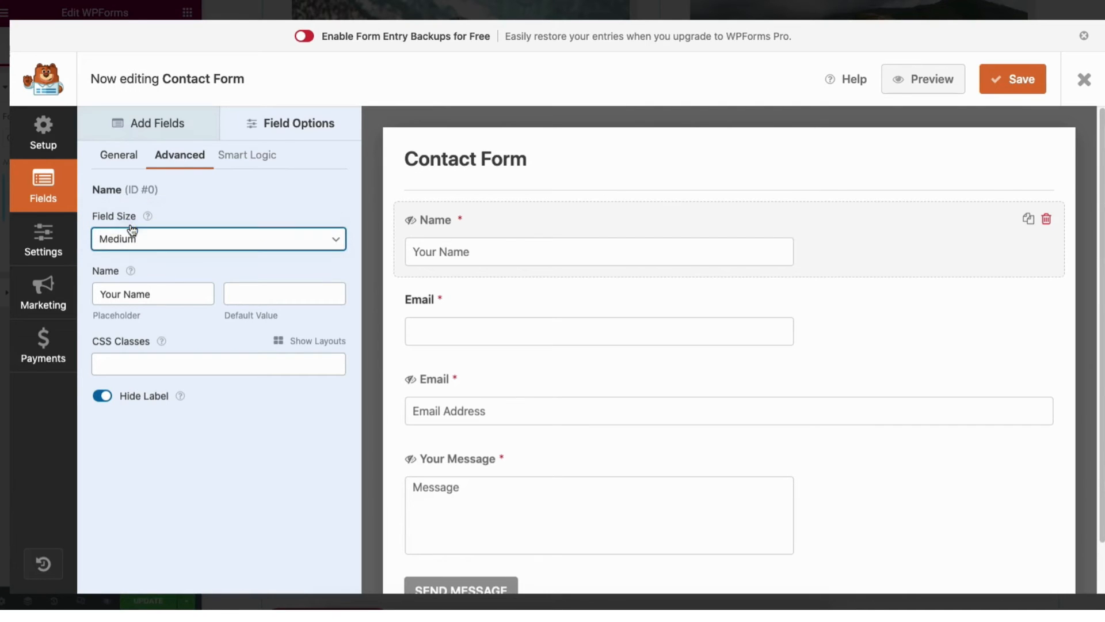
left_click(134, 241)
left_click(132, 225)
left_click(131, 242)
left_click(132, 267)
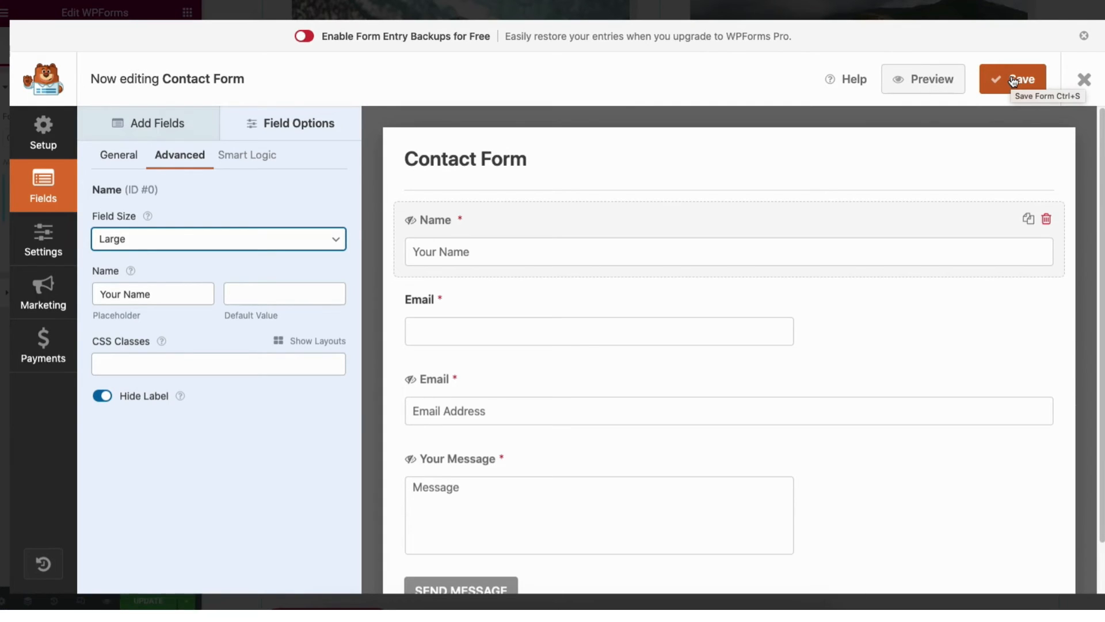
left_click(1095, 88)
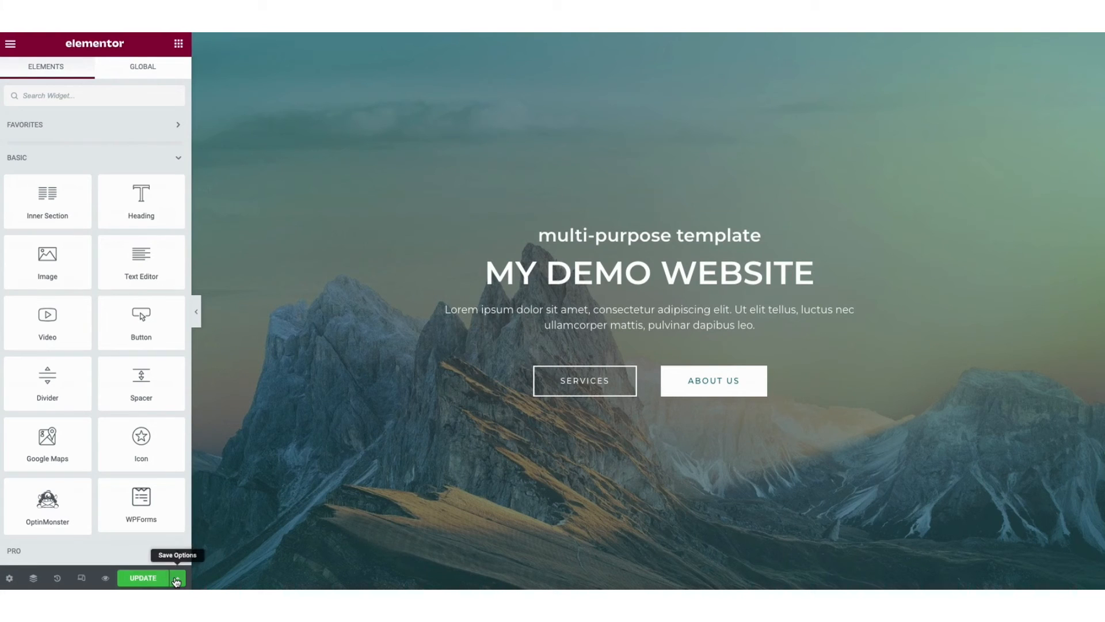
Check the page's save options and preview the home page in responsive mode at tablet and mobile sizes.
left_click(177, 577)
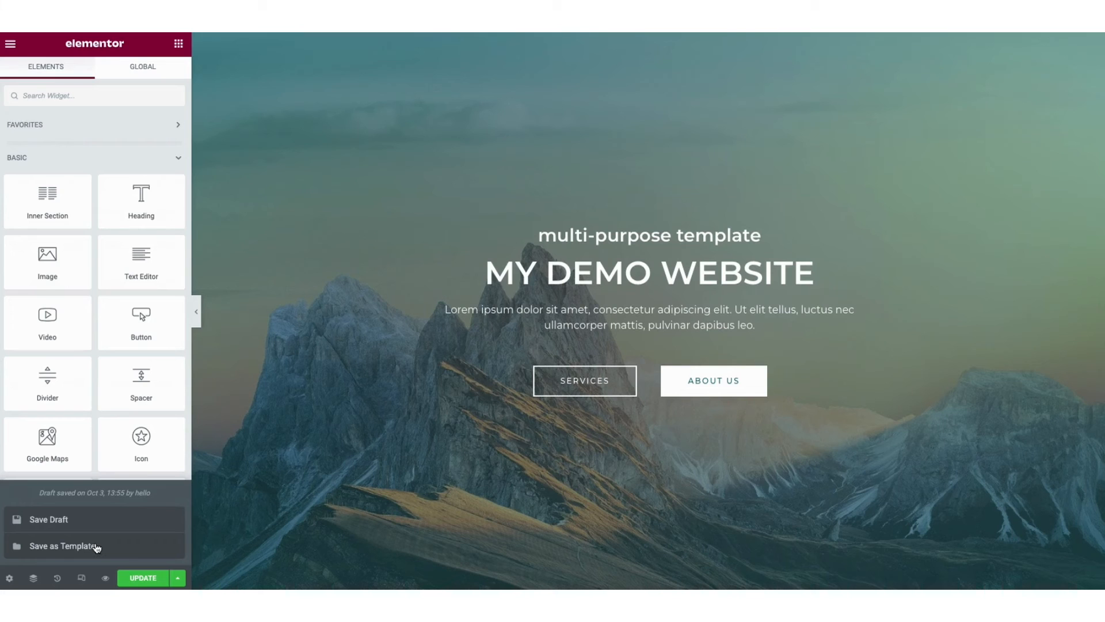
left_click(106, 579)
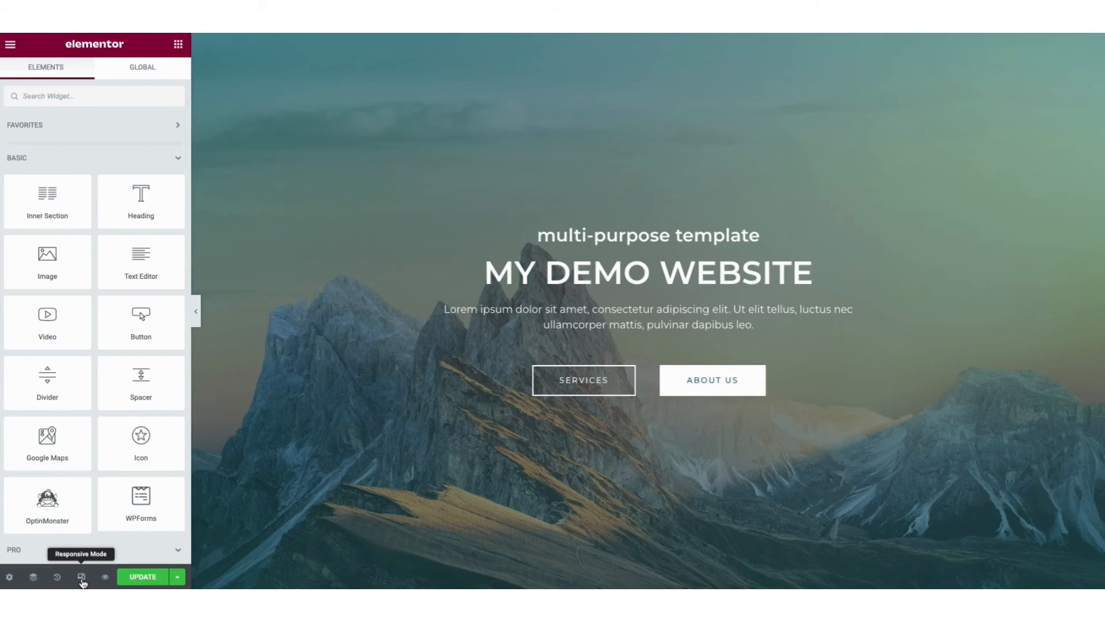
left_click(82, 576)
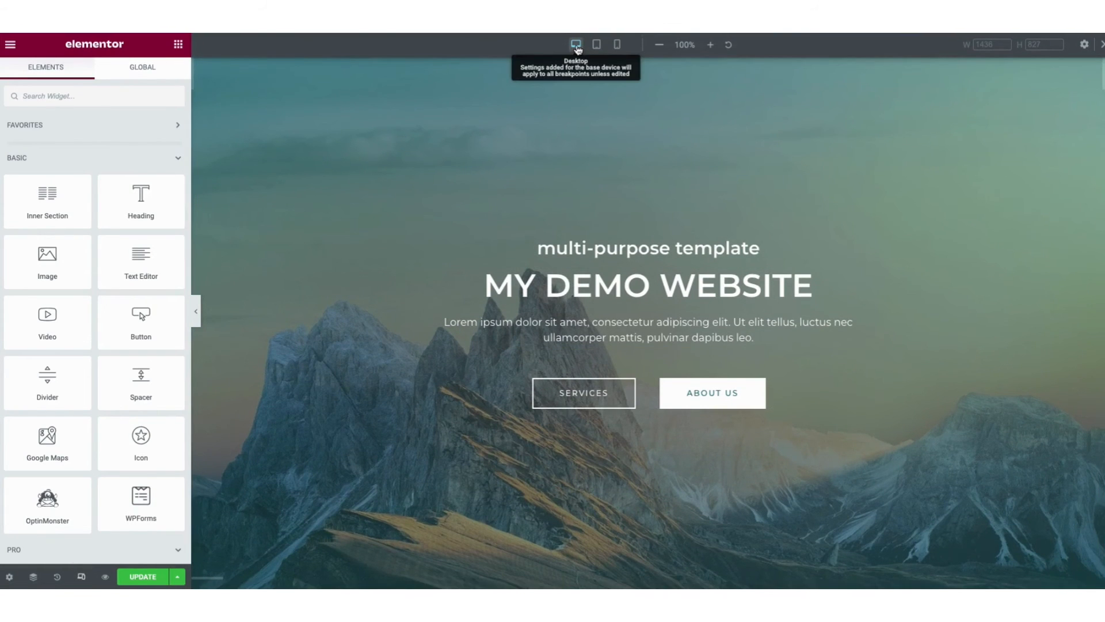
left_click(597, 45)
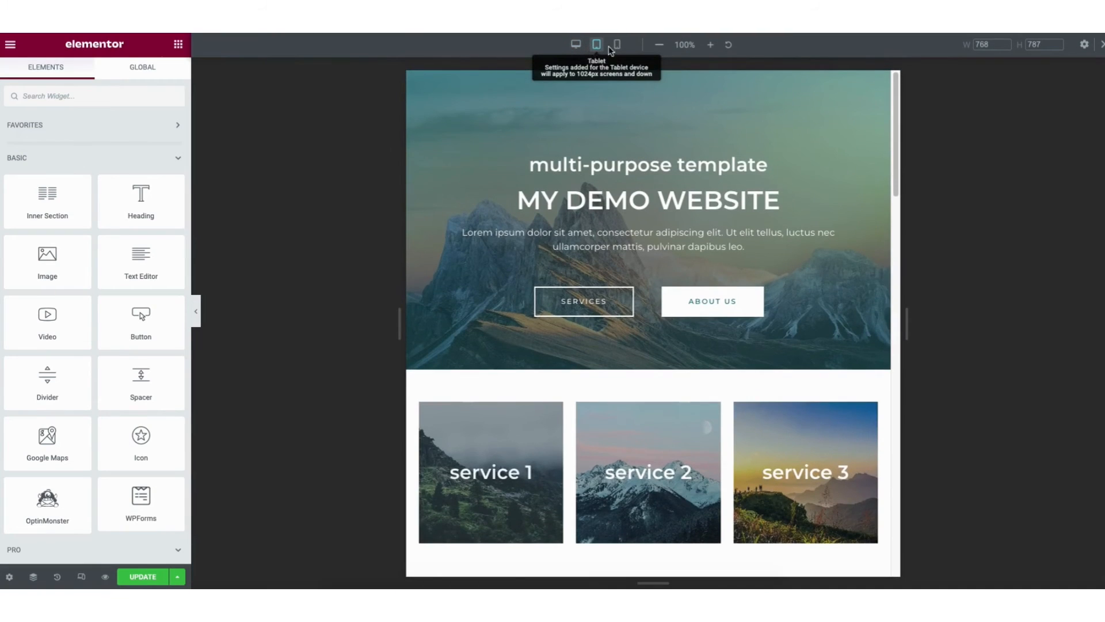
left_click(618, 45)
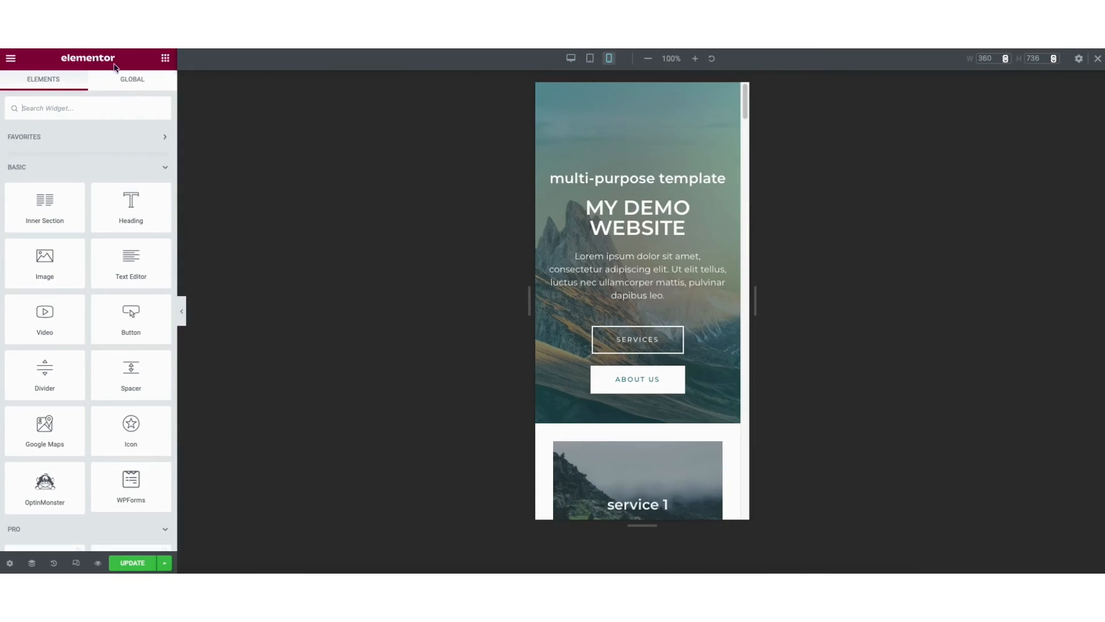
Look through the available site settings and view the live home page.
left_click(11, 59)
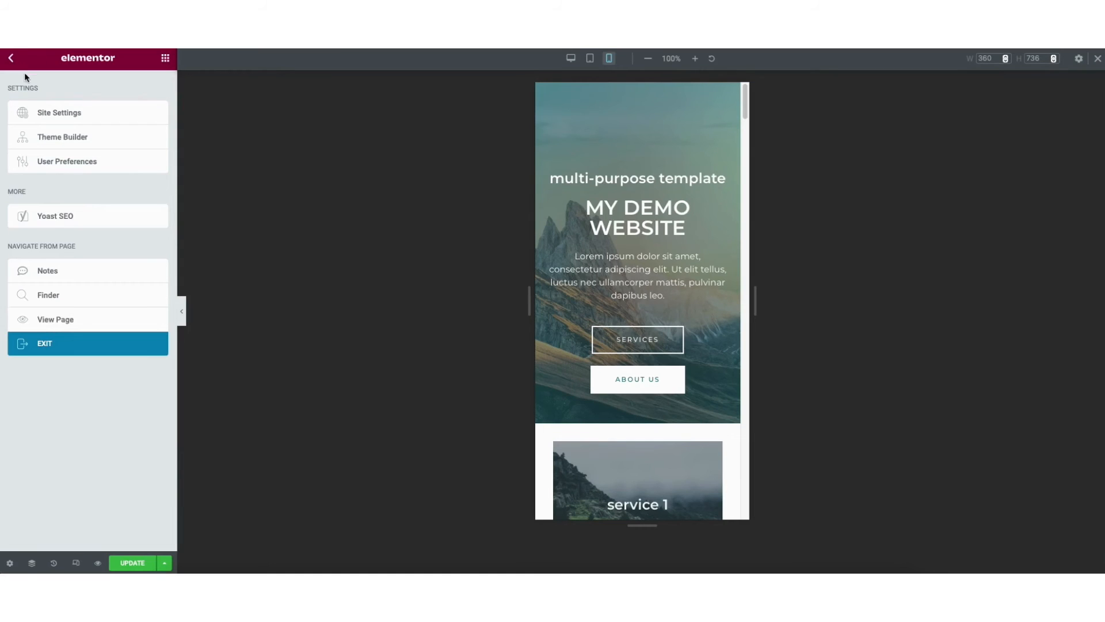
left_click(58, 107)
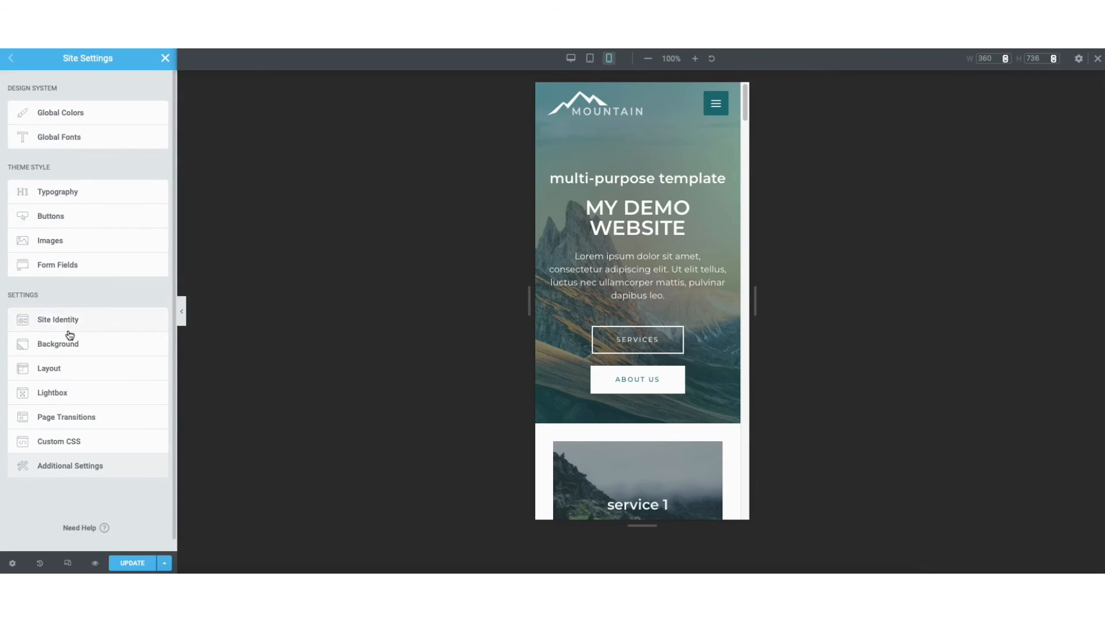
left_click(165, 58)
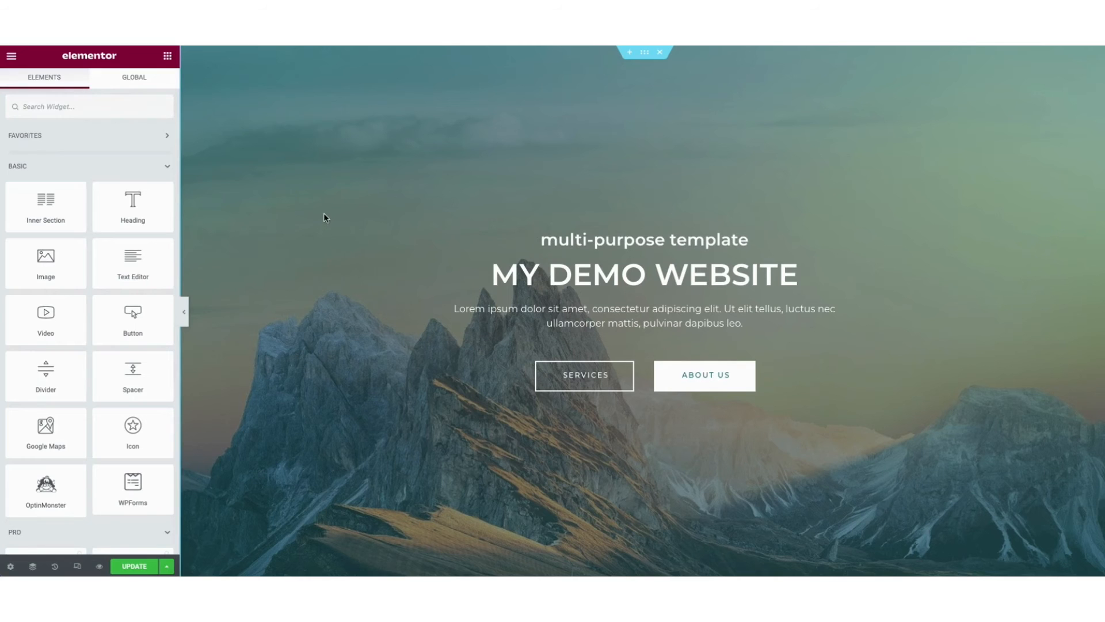
left_click(11, 56)
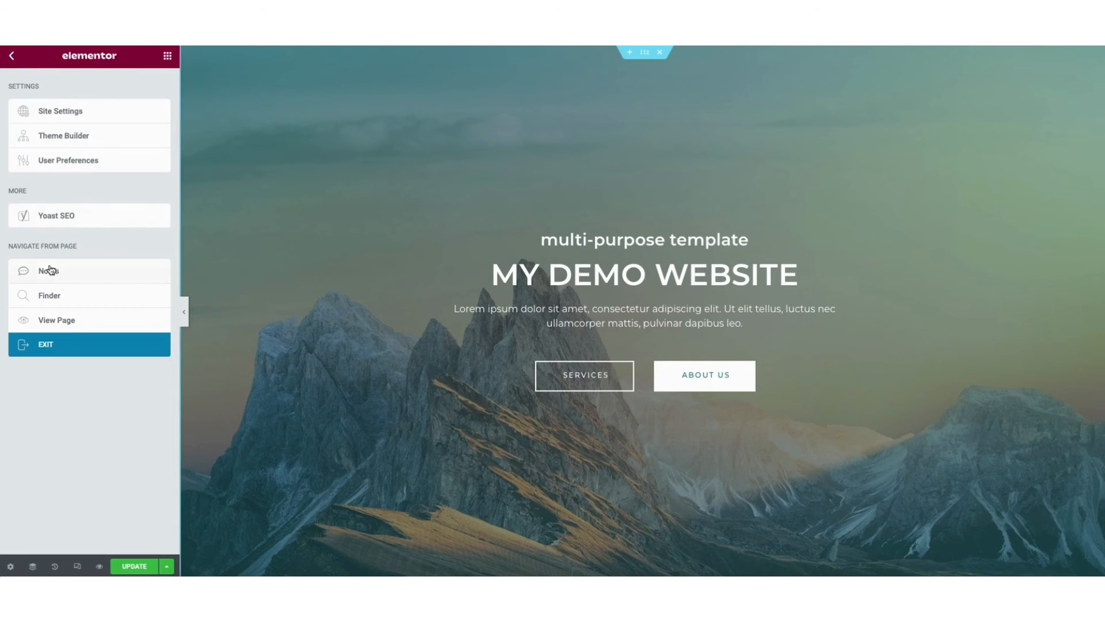
left_click(40, 320)
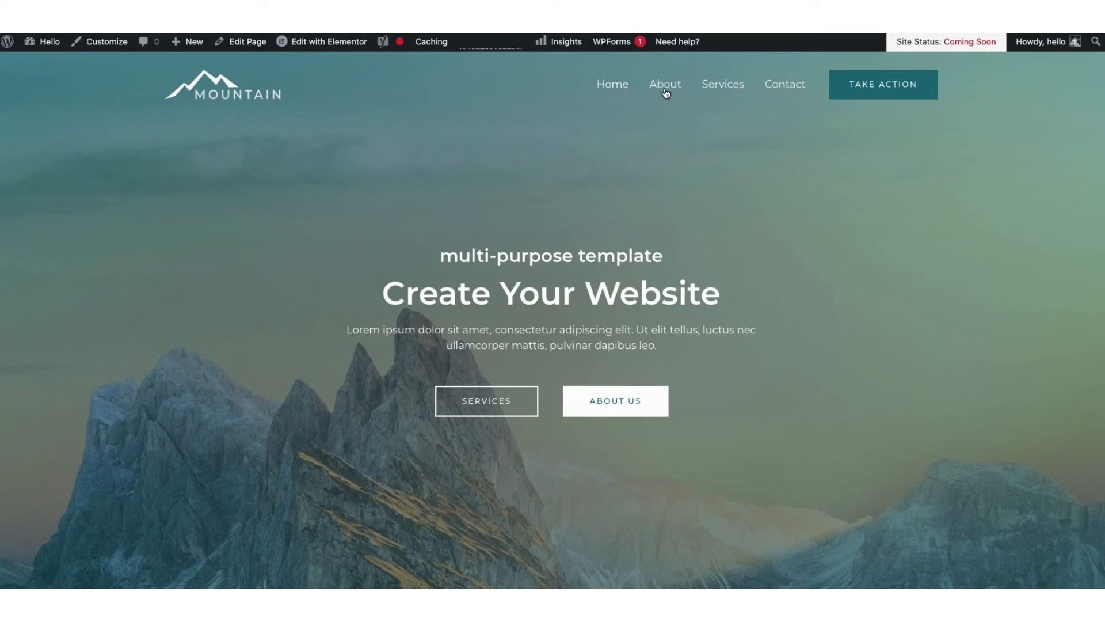
Review the site's list of pages and its Media Library, and open the upload area for new media files.
mouse_move(341, 41)
mouse_move(42, 44)
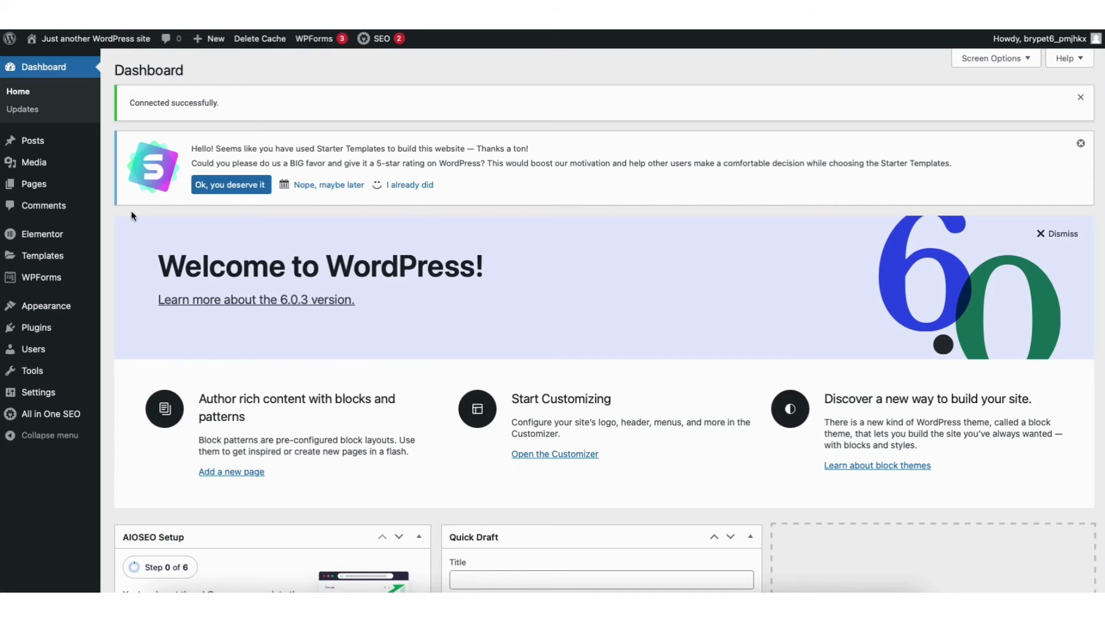
mouse_move(40, 190)
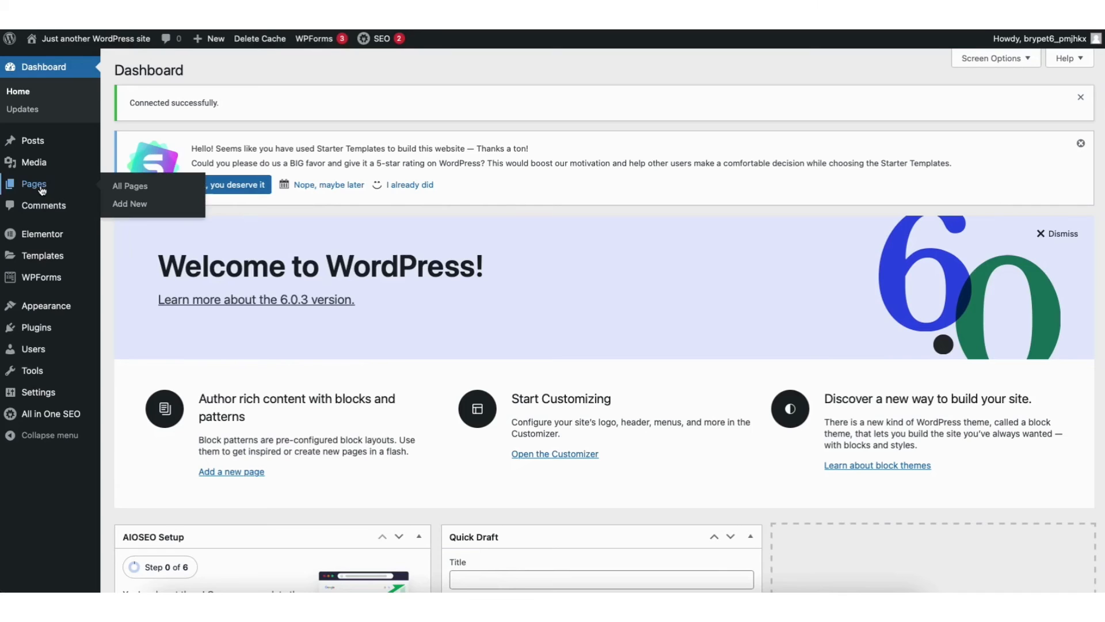
left_click(134, 188)
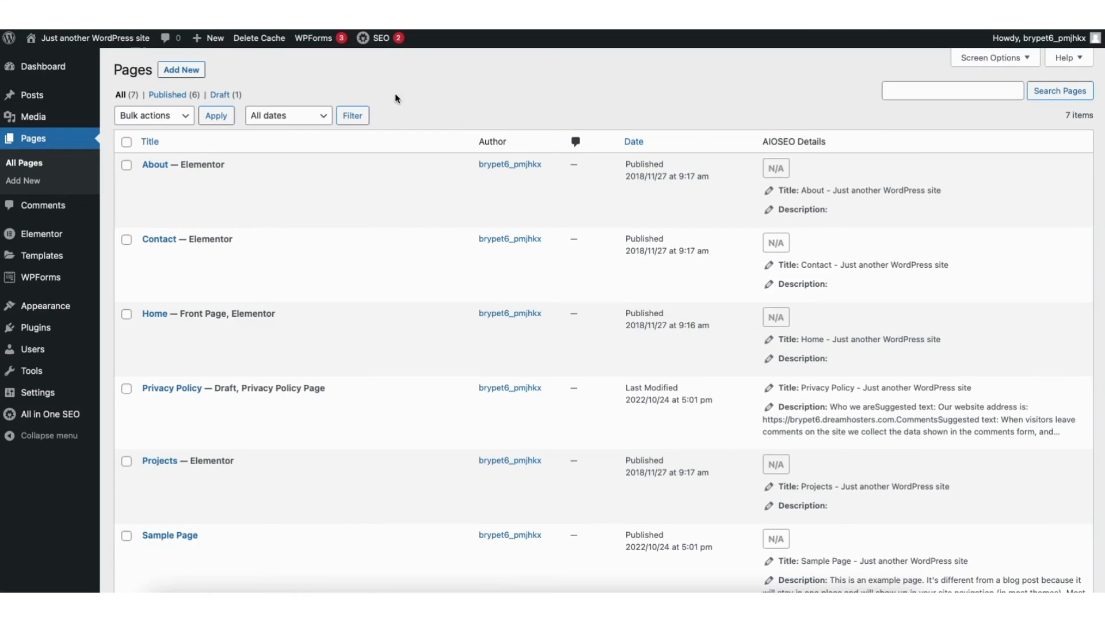
mouse_move(37, 119)
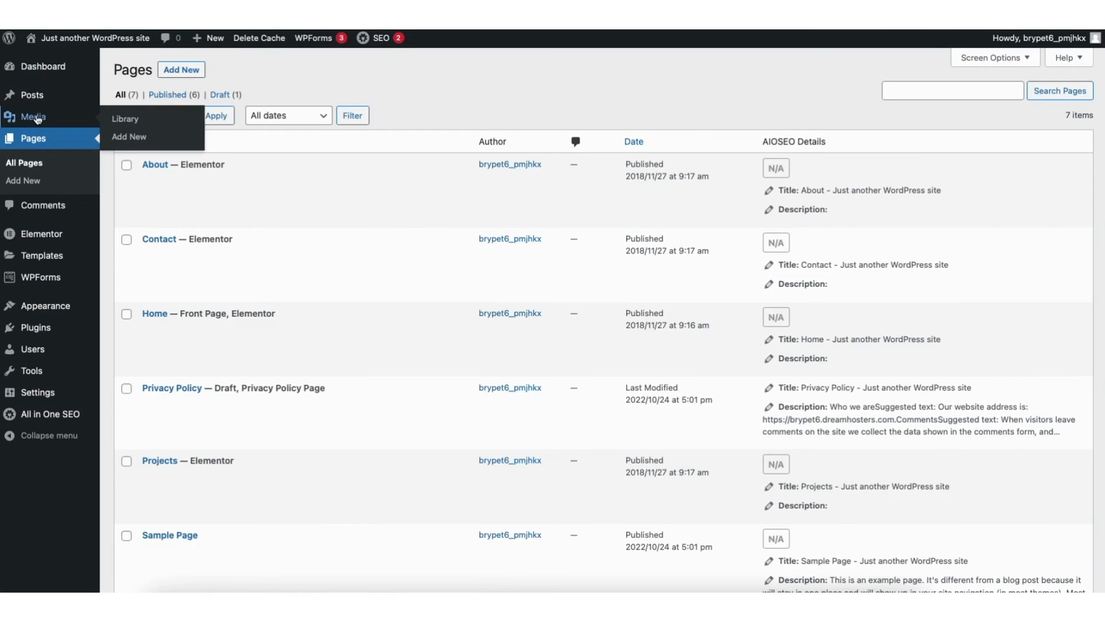
left_click(127, 120)
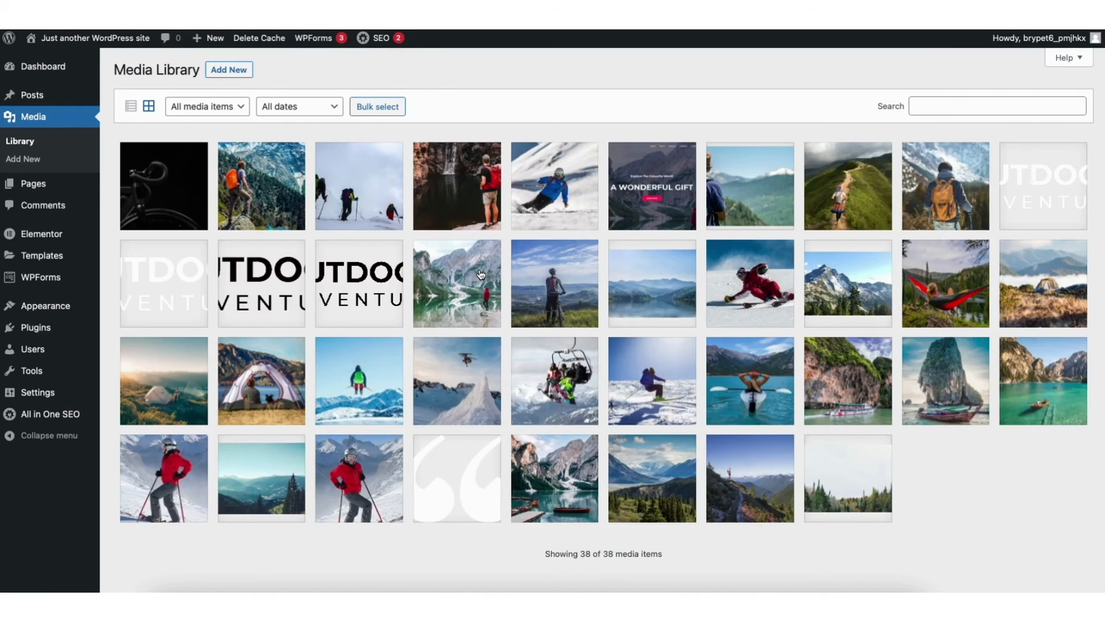
left_click(242, 70)
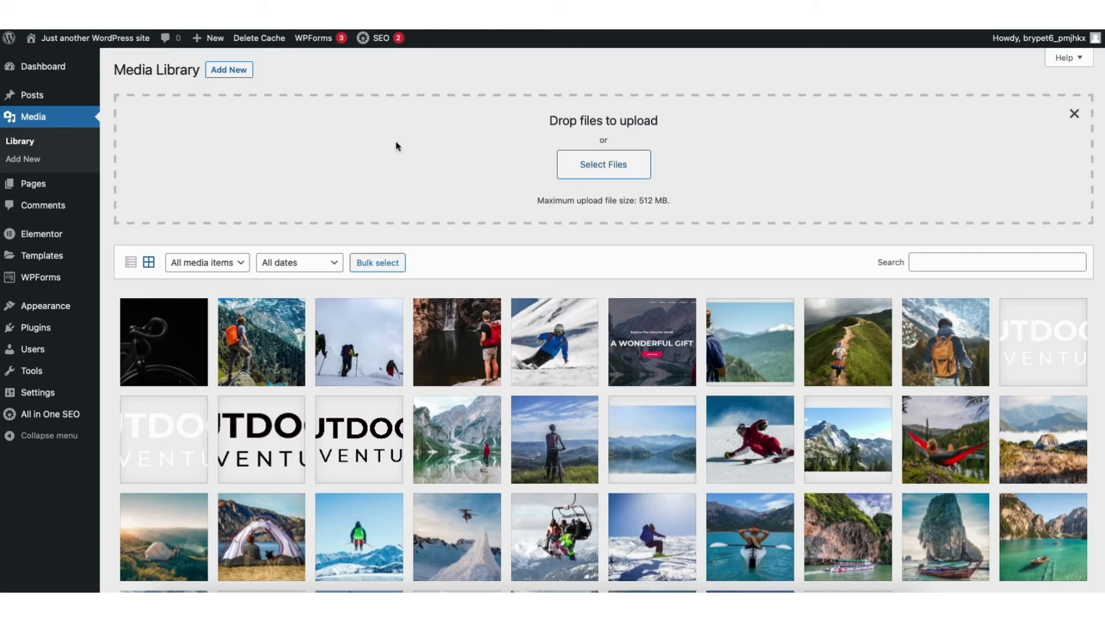
Look through the site's posts and comments and the featured plugins available to install.
mouse_move(35, 95)
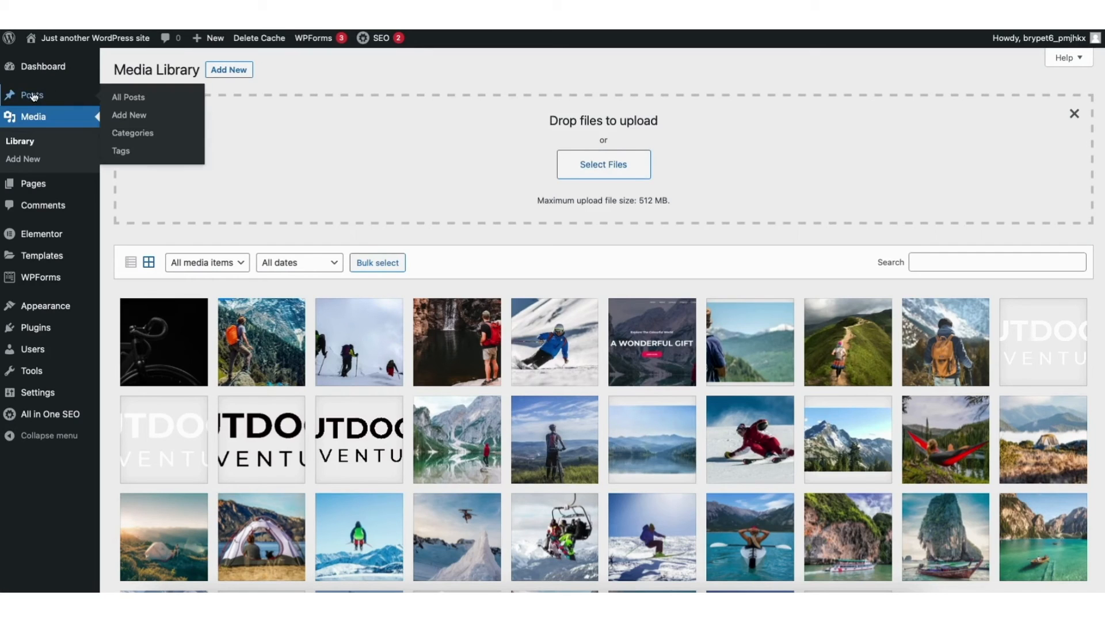
left_click(133, 101)
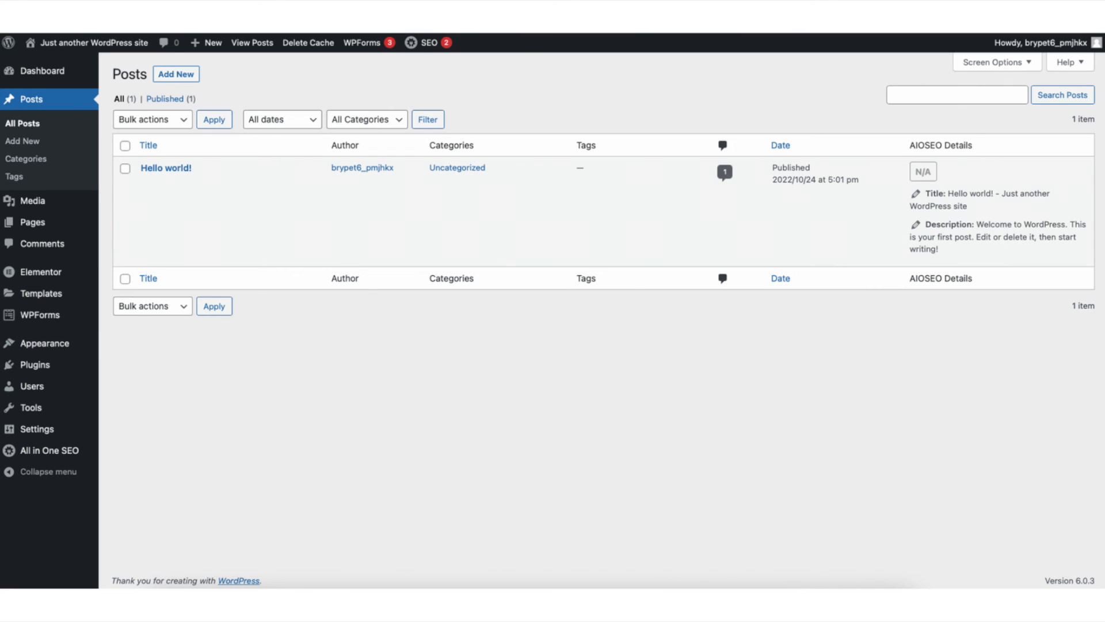
left_click(42, 243)
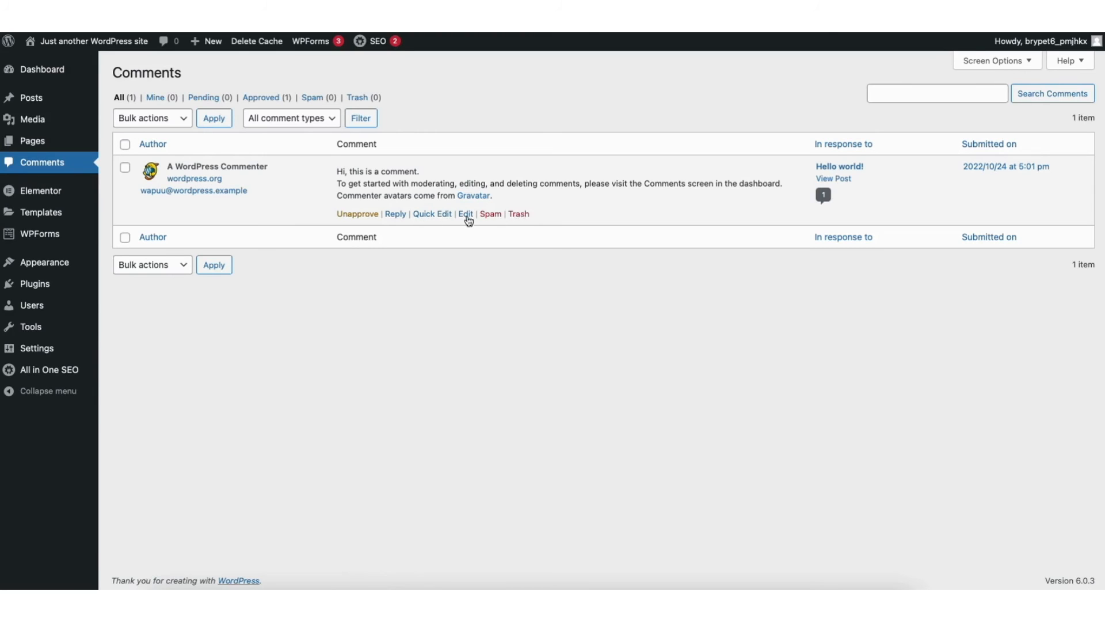
mouse_move(35, 286)
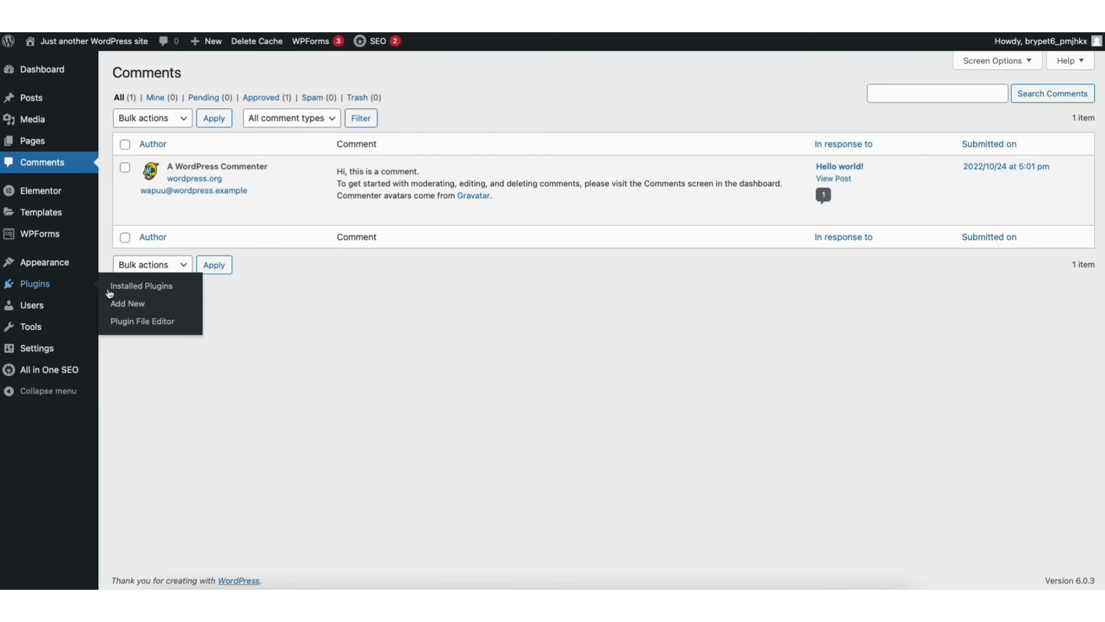
left_click(136, 306)
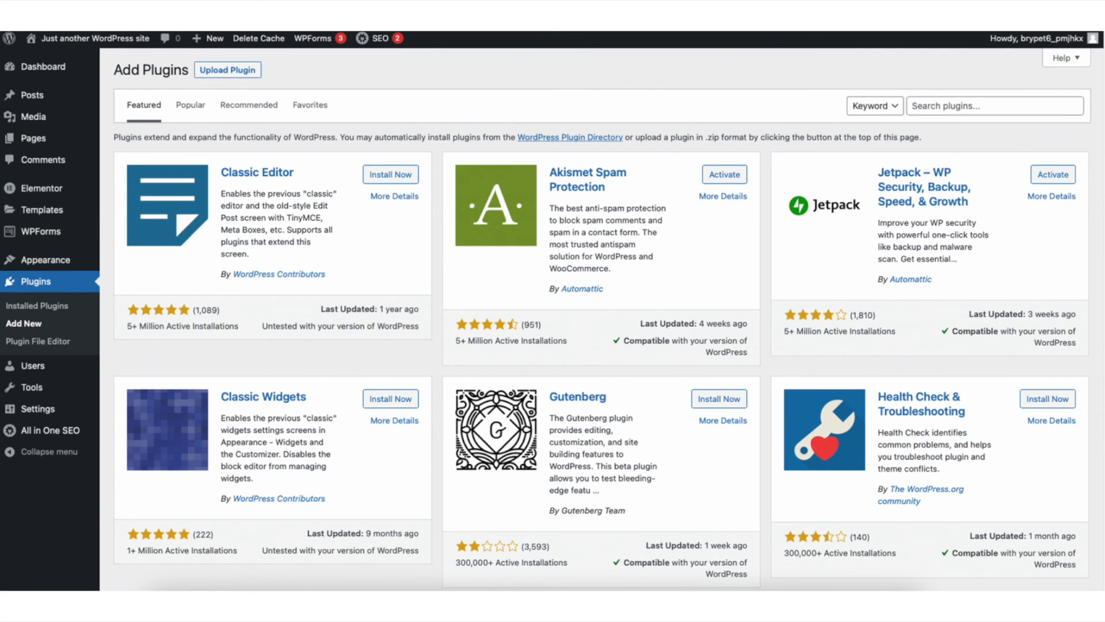
Examine the site's navigation menu structure and the settings of its Home item.
mouse_move(48, 261)
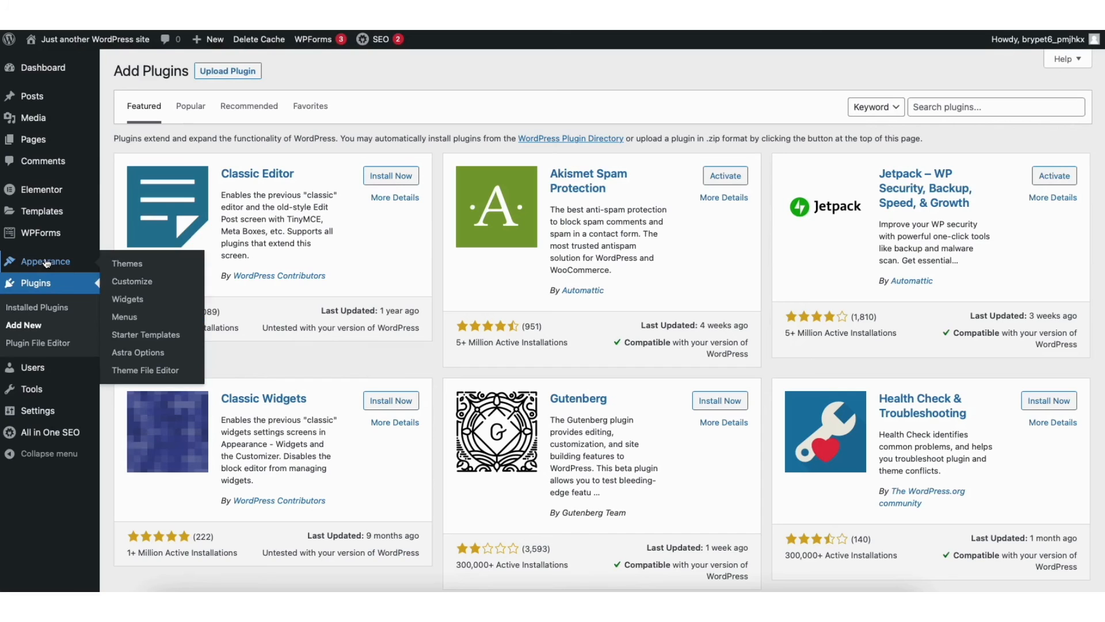
left_click(125, 318)
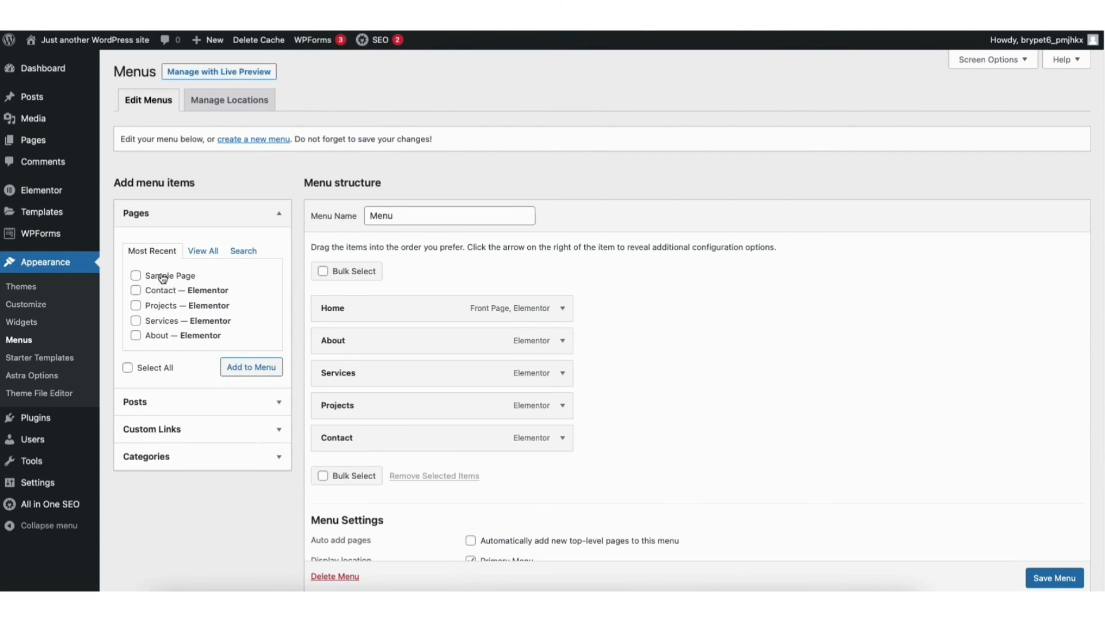
mouse_move(334, 309)
left_mouse_down()
mouse_move(344, 346)
mouse_move(340, 309)
left_mouse_up()
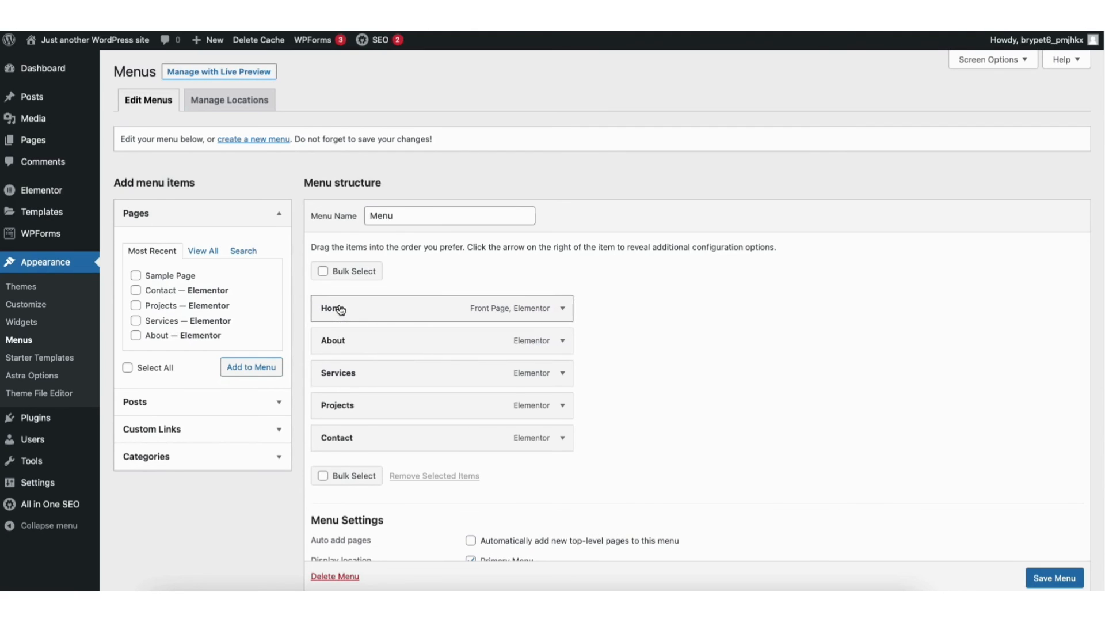
left_click(562, 308)
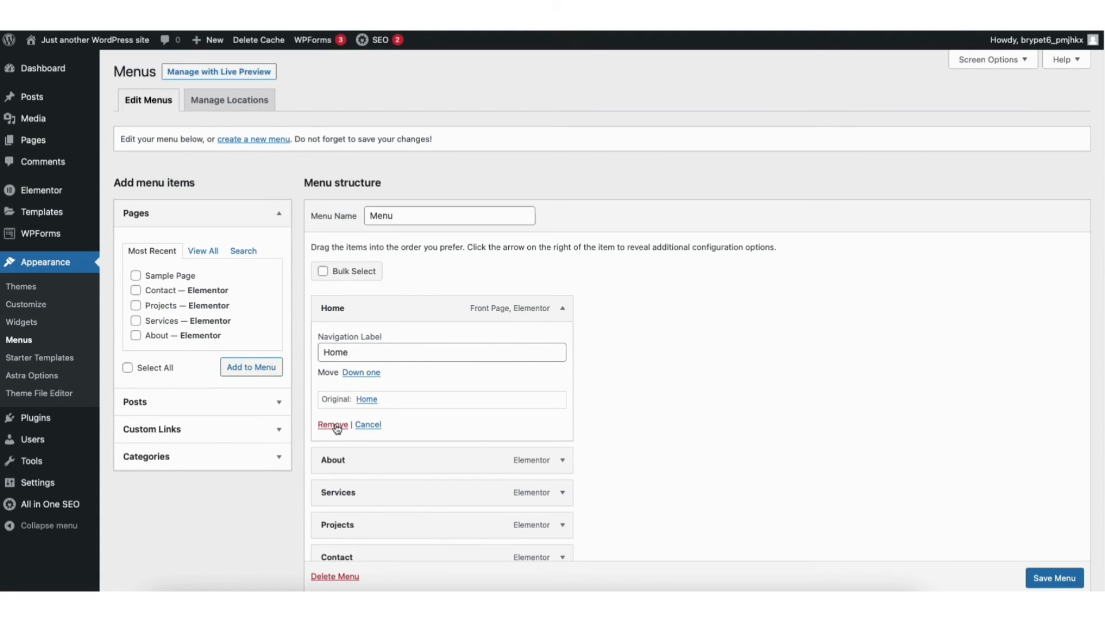
left_click(562, 309)
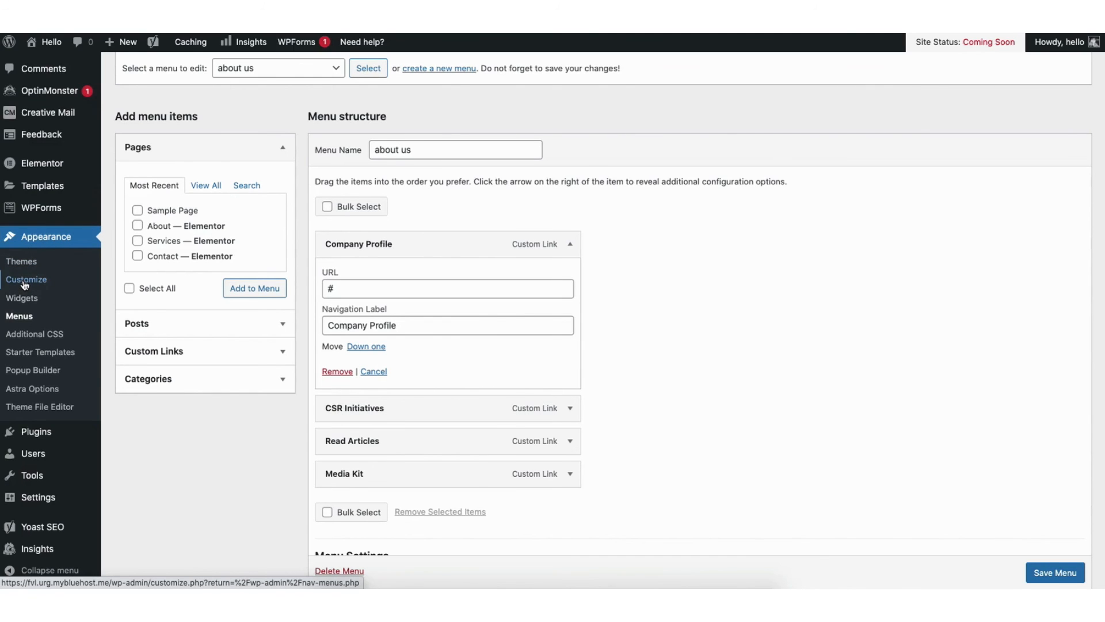
Open the Footer Builder in the site customizer and add a paragraph block below the tutorial text in footer Widget 1.
left_click(25, 280)
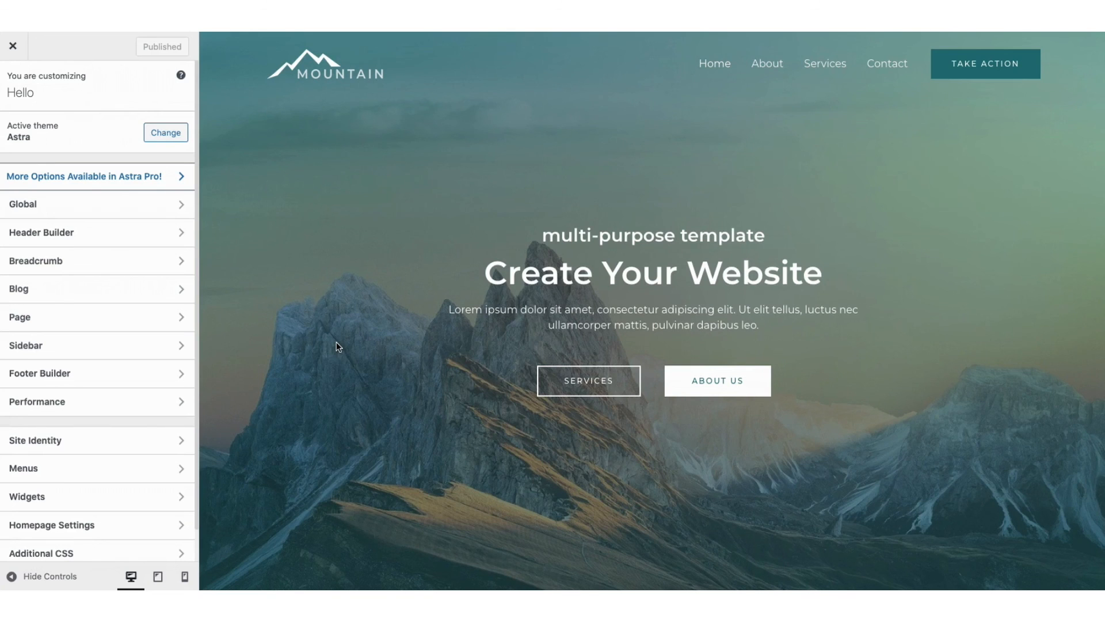
left_click(112, 375)
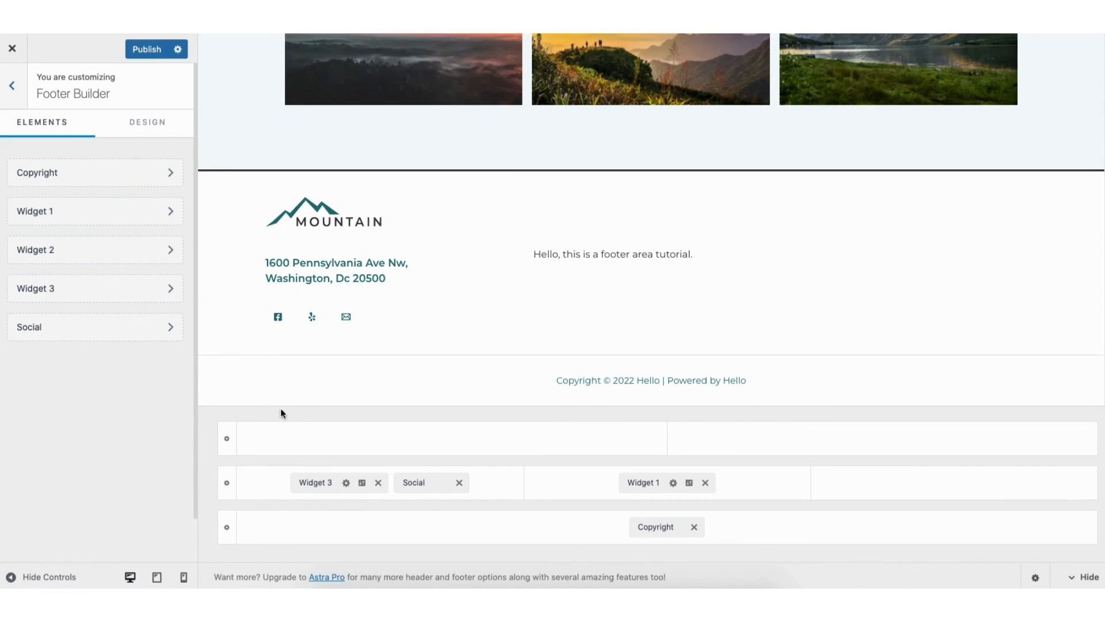
mouse_move(541, 259)
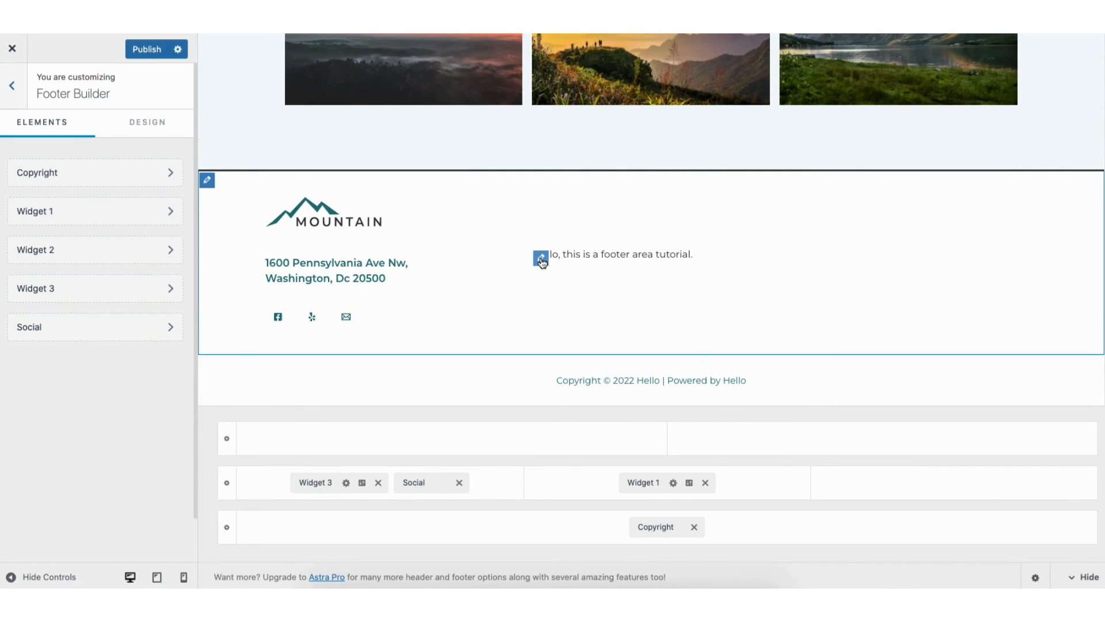
left_click(541, 259)
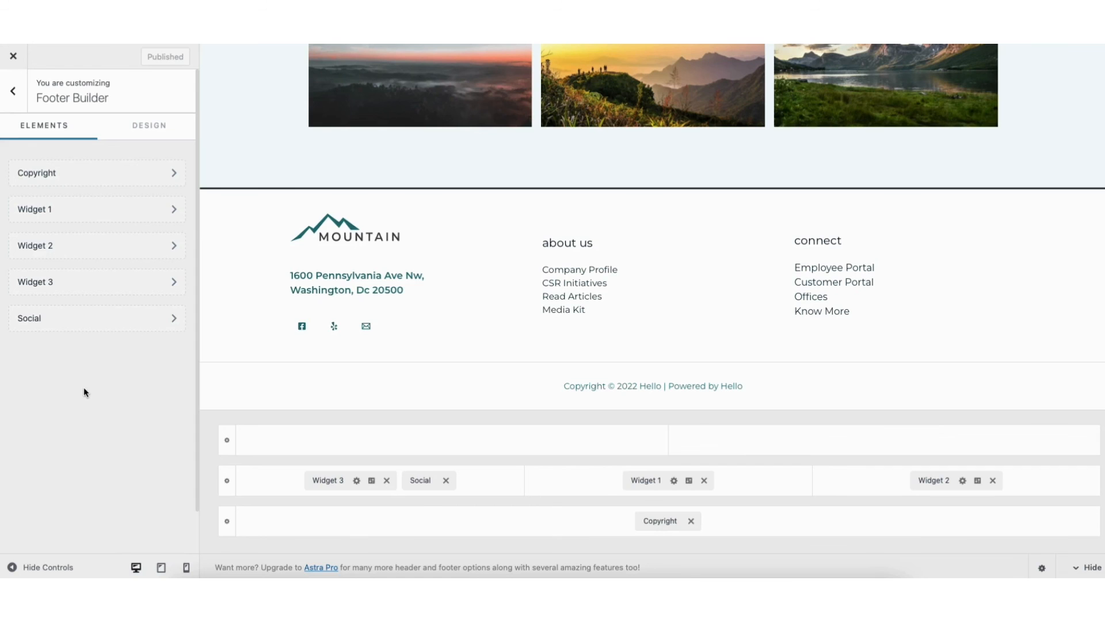
left_click(66, 282)
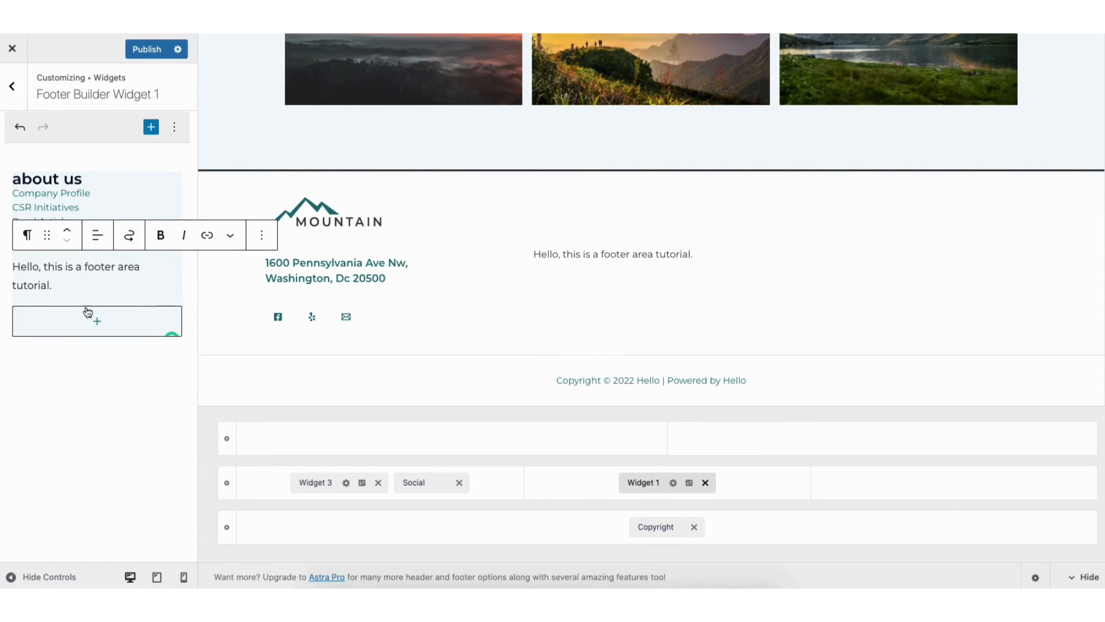
left_click(97, 322)
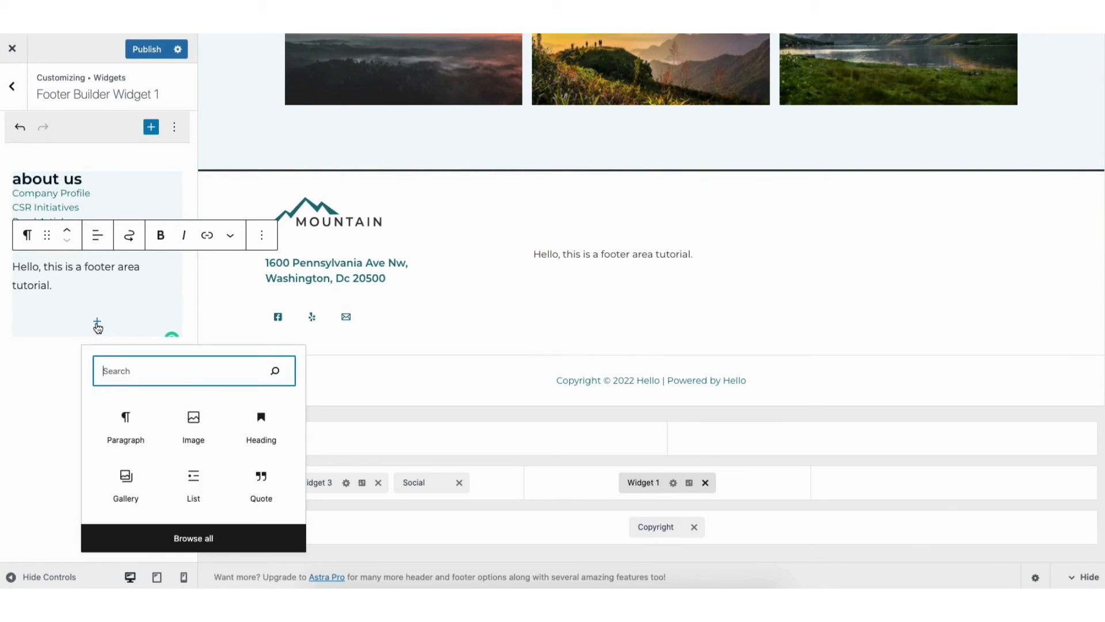
left_click(125, 433)
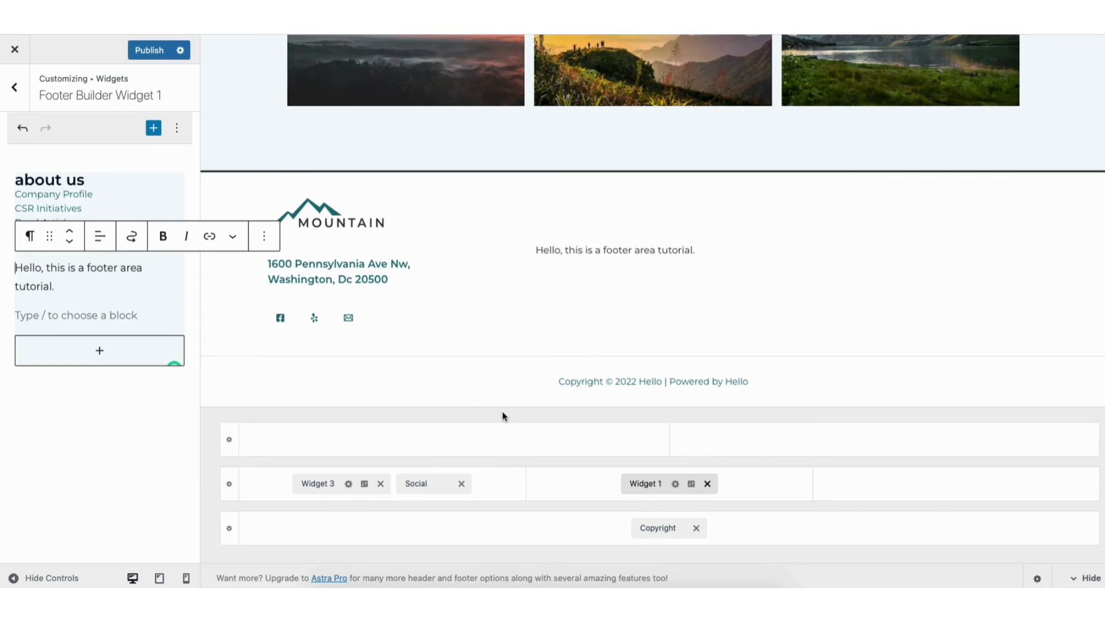
Check footer Widget 1's styling options, set the Primary Footer to 4 columns, and return to the main customizer options.
left_click(692, 486)
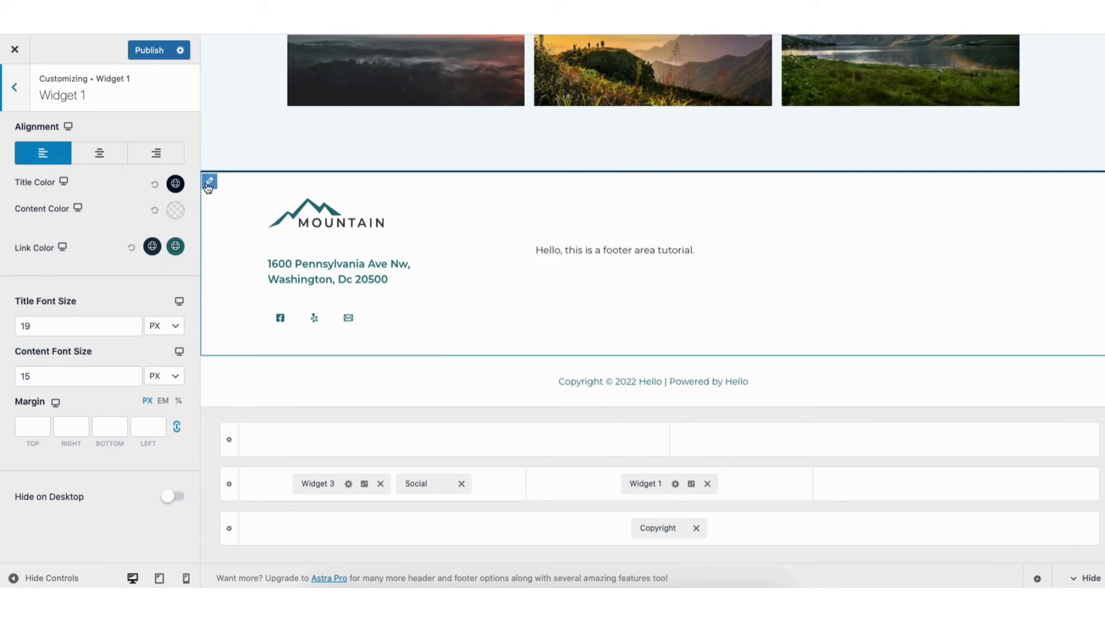
left_click(210, 183)
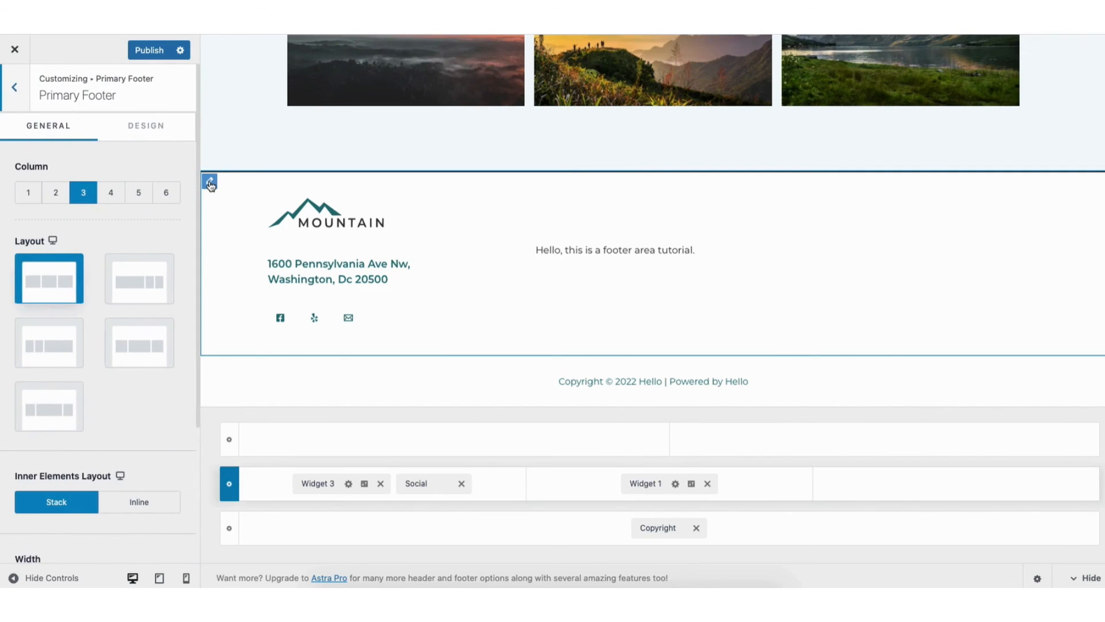
left_click(111, 194)
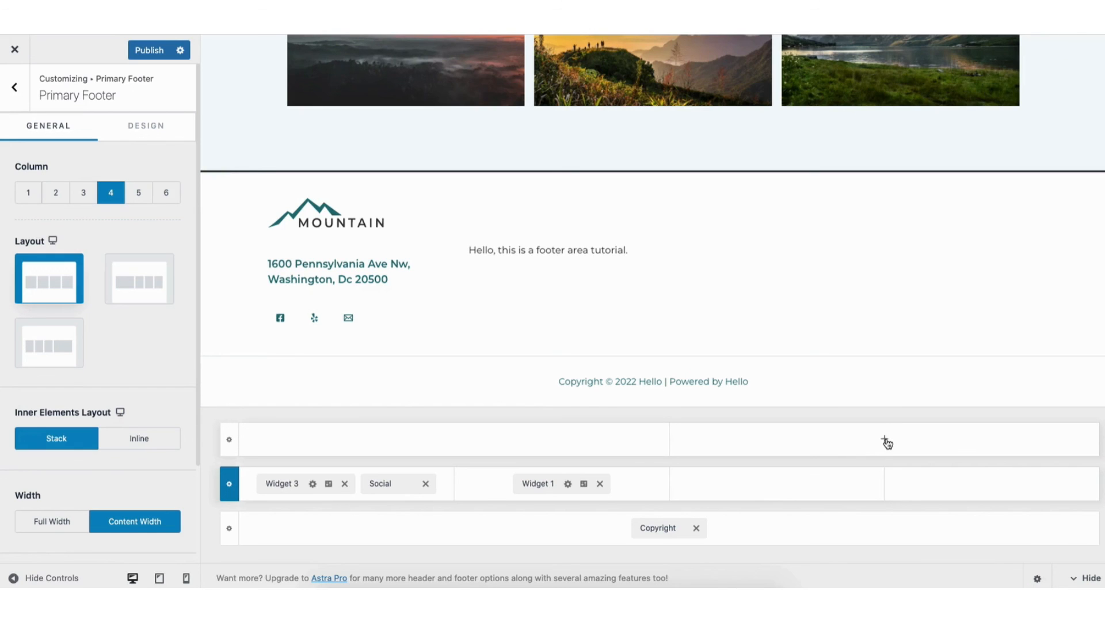
left_click(14, 87)
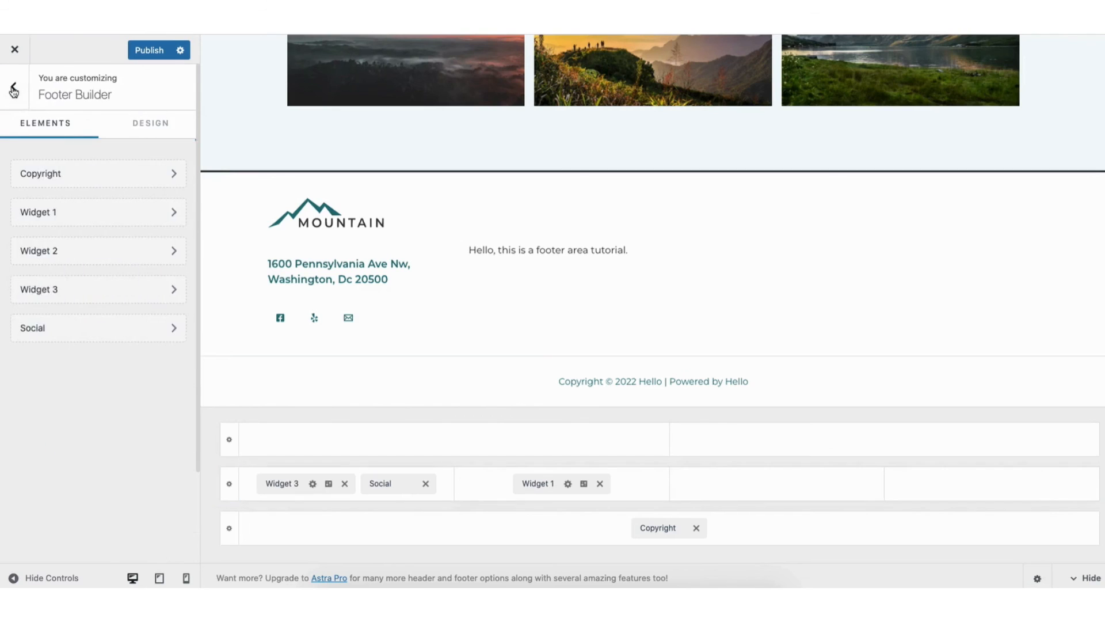
left_click(12, 88)
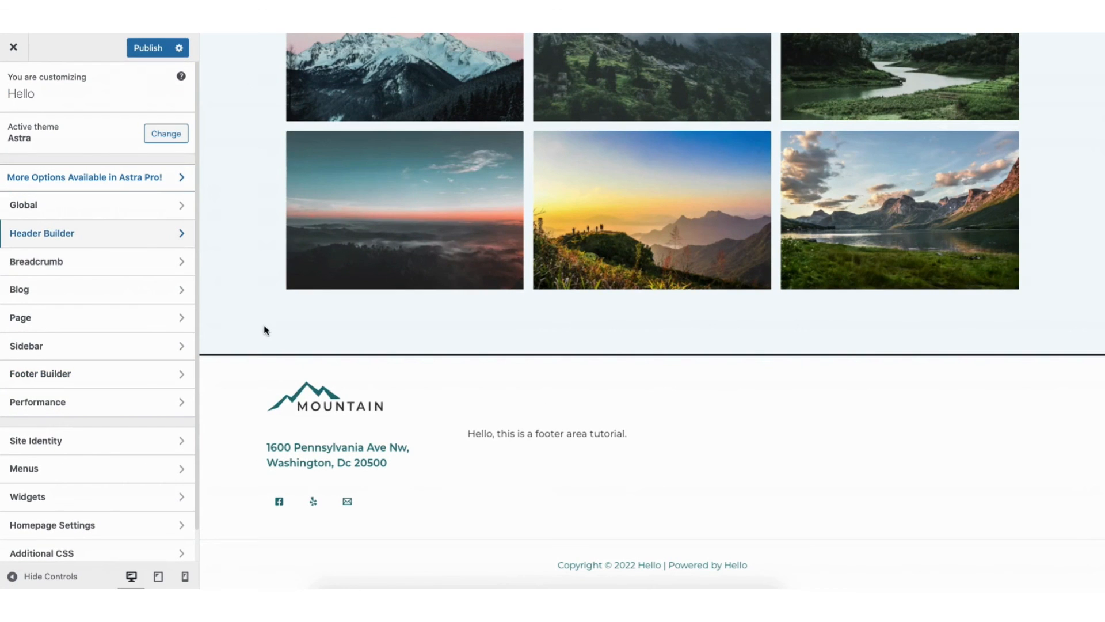
Examine the Site Identity options, including the site icon image selection and the site title and logo settings.
left_click(44, 441)
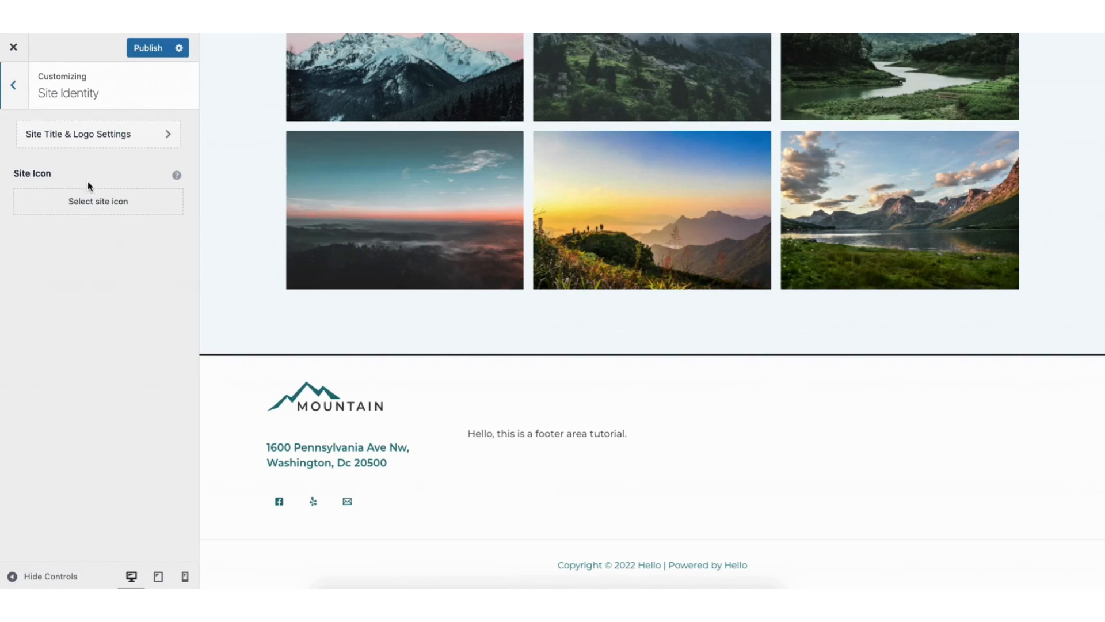
left_click(101, 209)
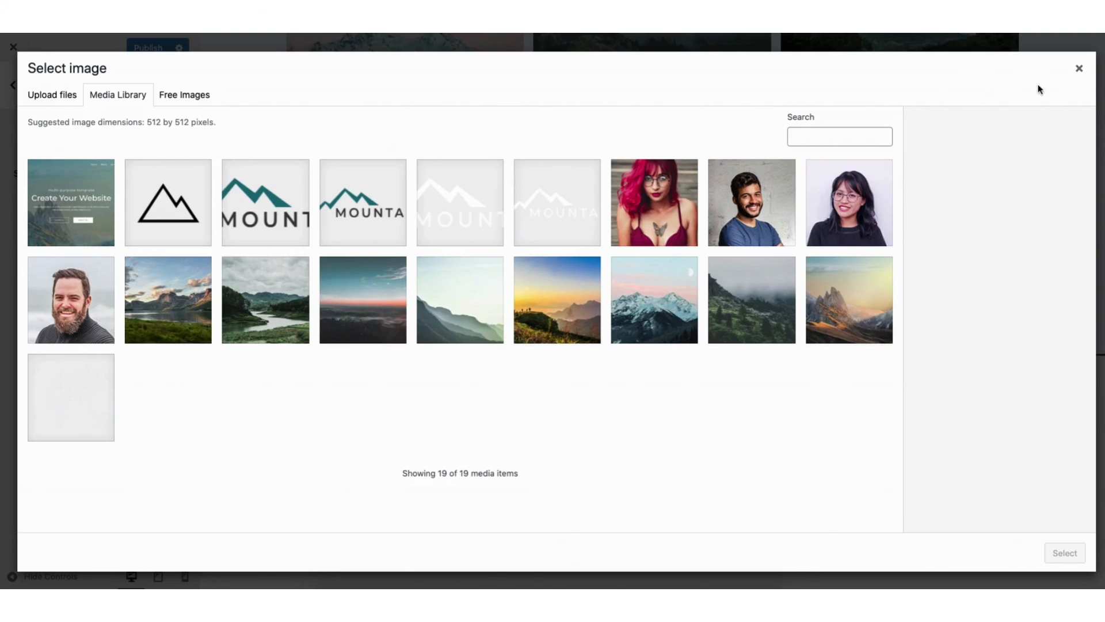
left_click(1080, 68)
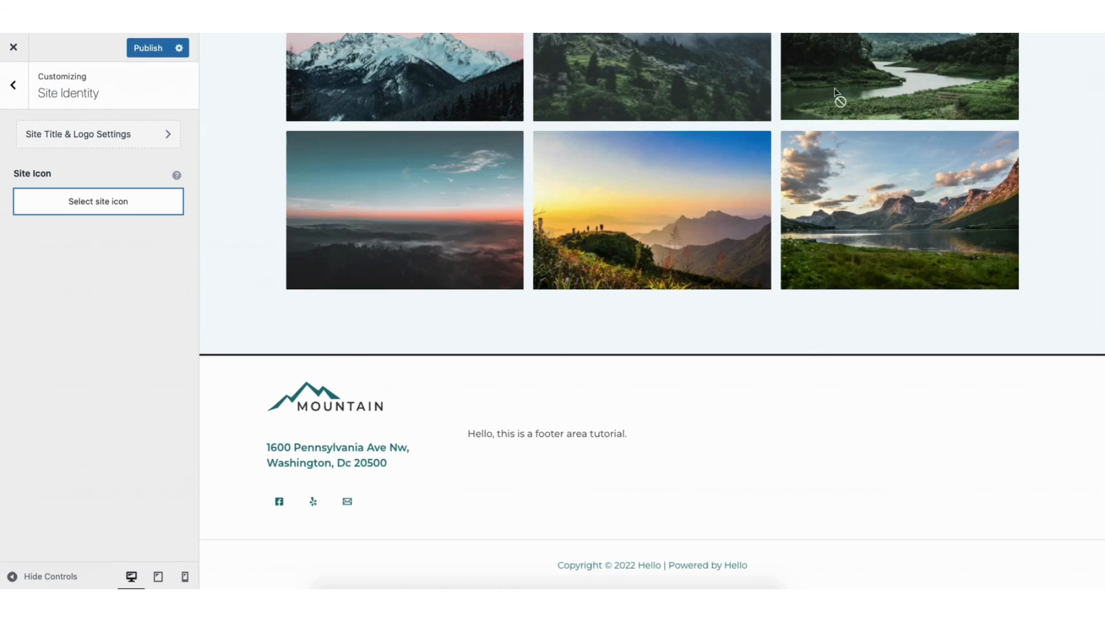
left_click(78, 134)
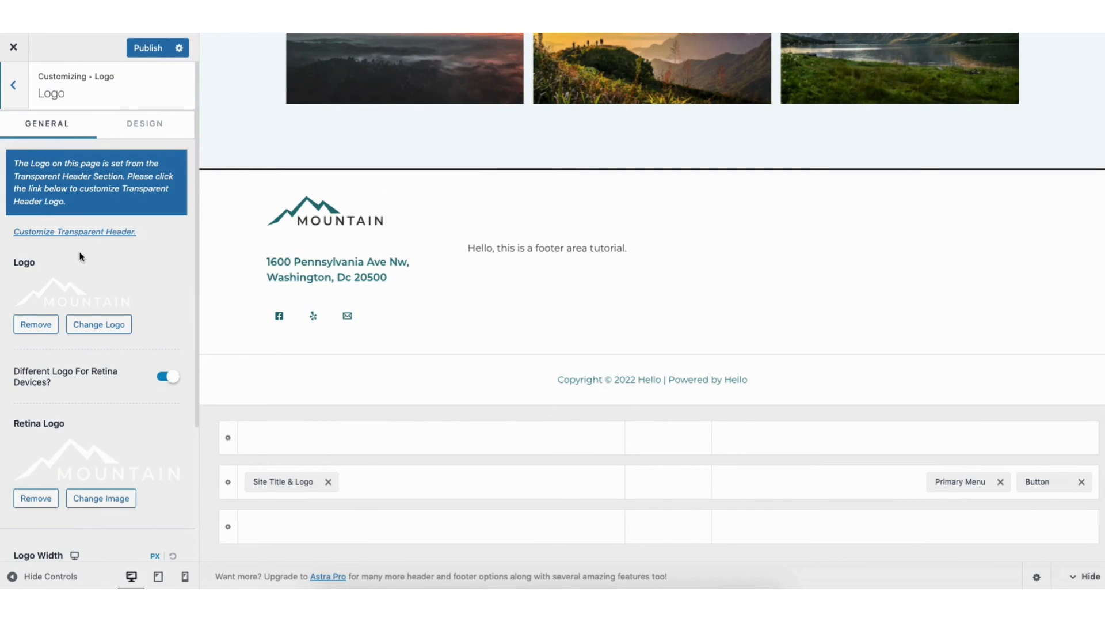
left_click(14, 85)
left_click(14, 86)
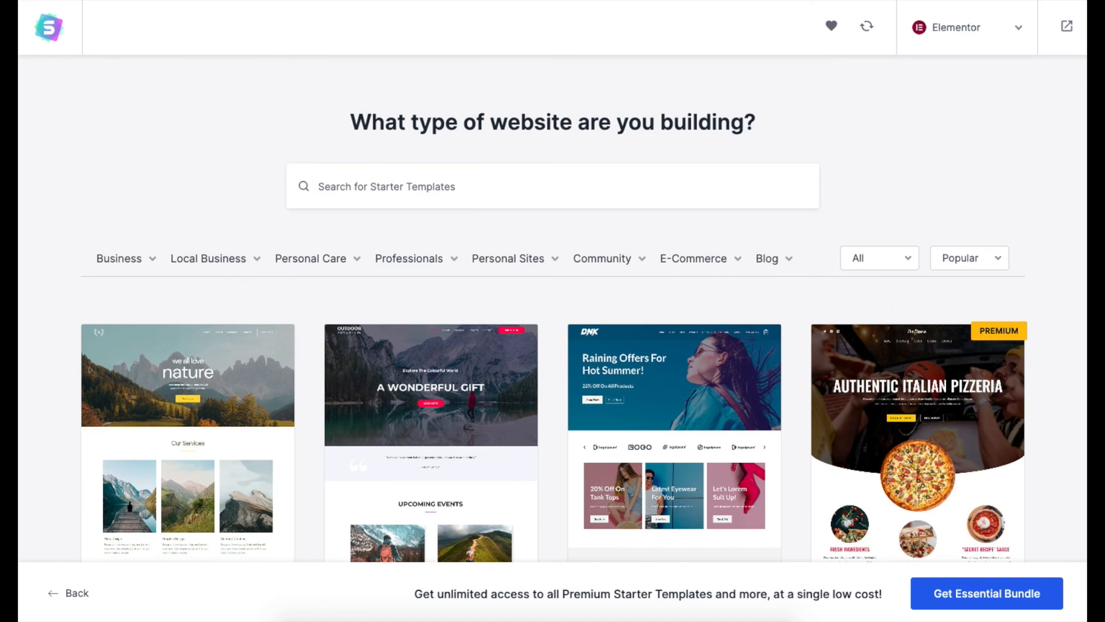
Replace the hero section's title "CREATE YOUR WEBSITE" with "MY DEMO".
scroll(552, 311, "down", 5)
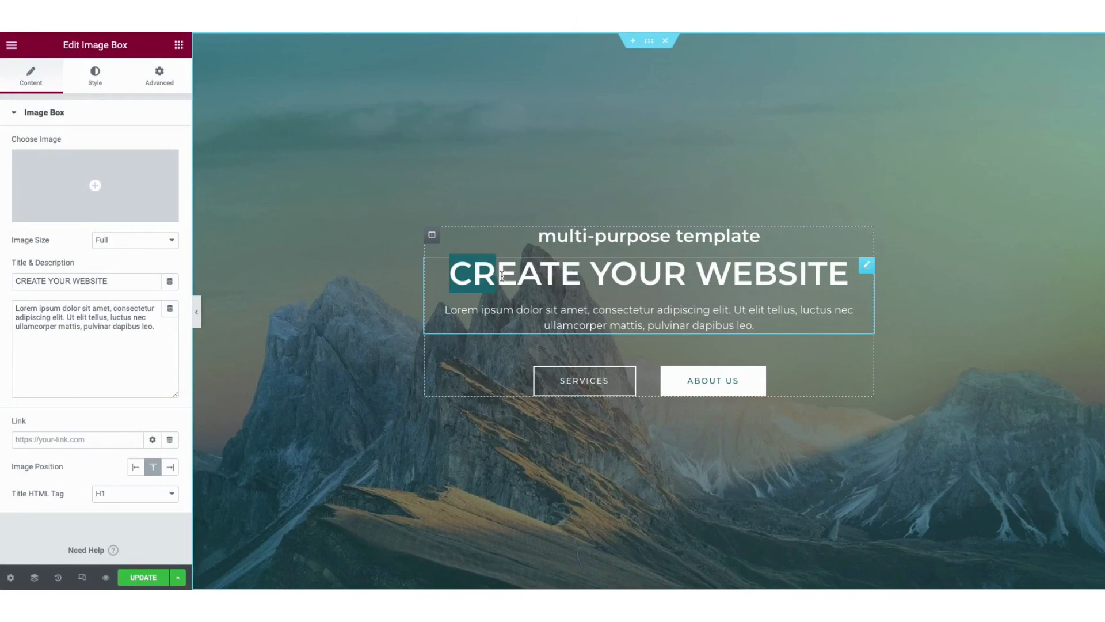
left_click_drag(719, 288, 844, 287)
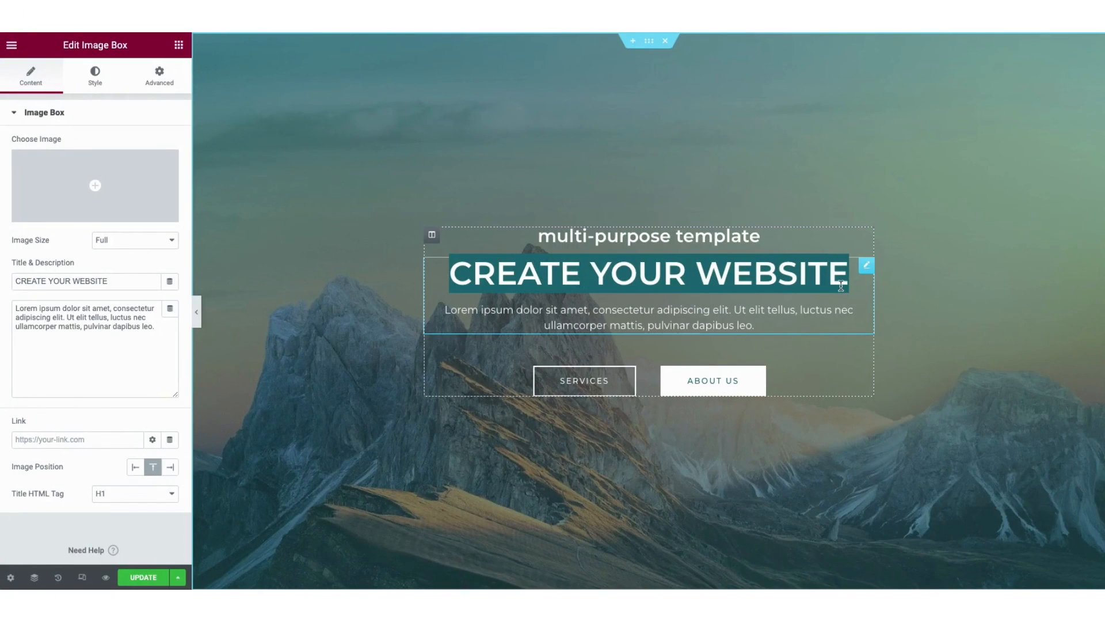
type("MY DEMO")
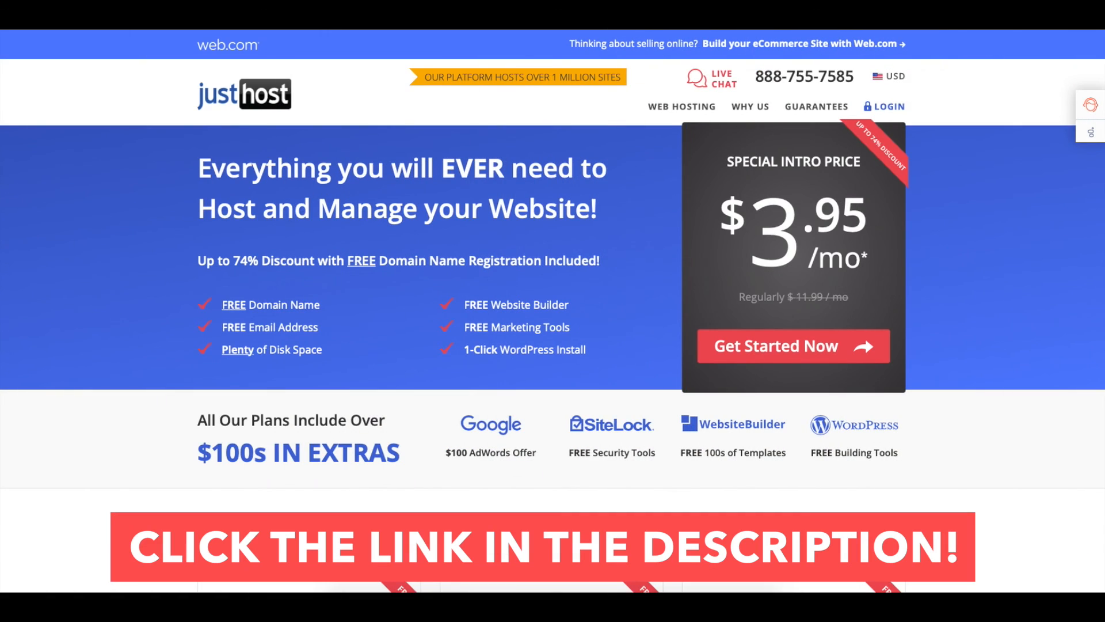
Look through the Just Host hosting offer and its included features.
scroll(552, 310, "down", 3)
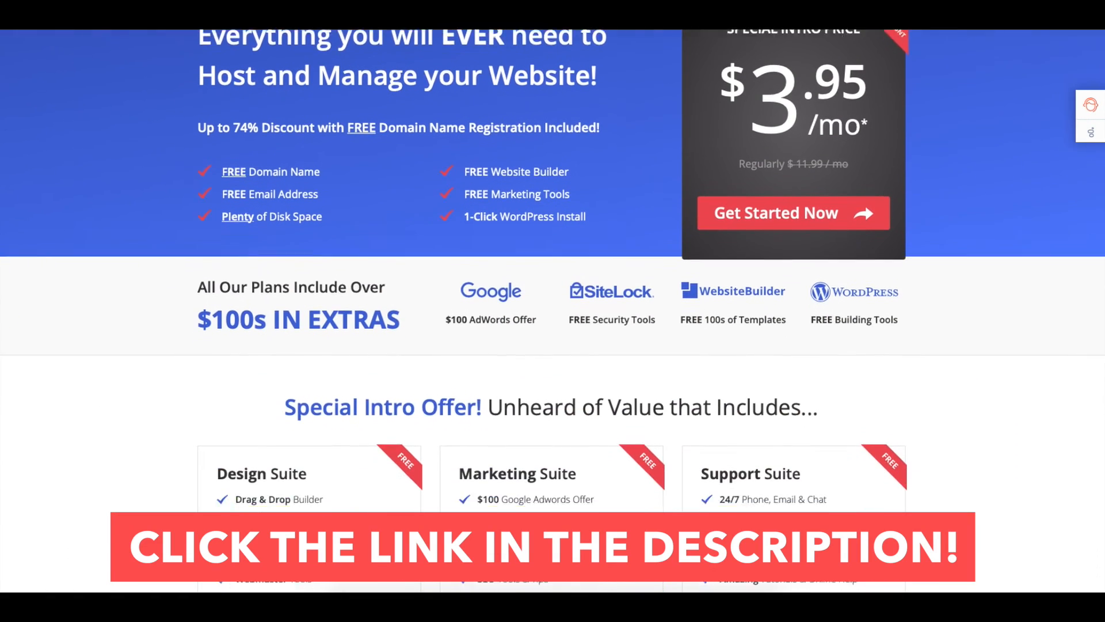
scroll(553, 311, "down", 4)
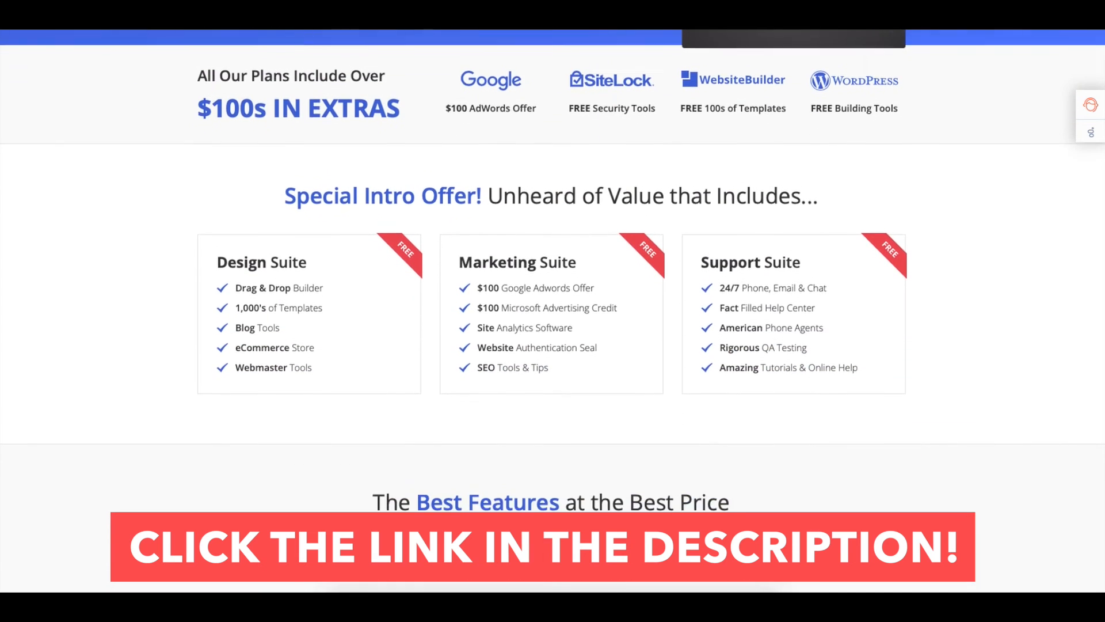